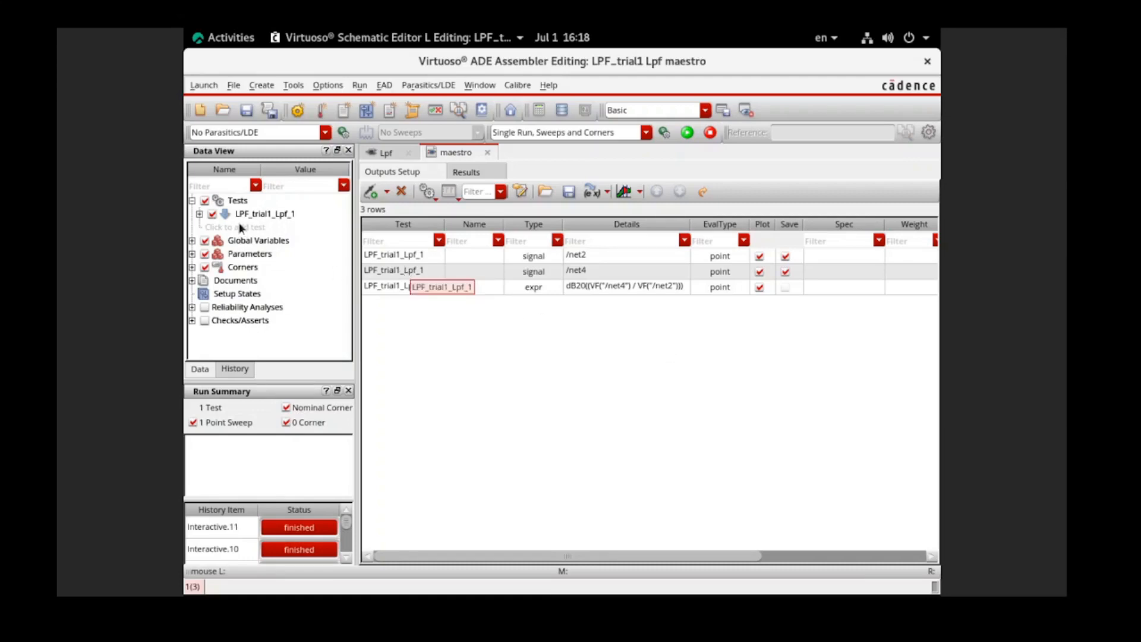
# Add a transient analysis with a stop time of 0.03 to the LPF_trial1_Lpf_1 test, keeping the ac analysis enabled
pyautogui.moveTo(227, 219)
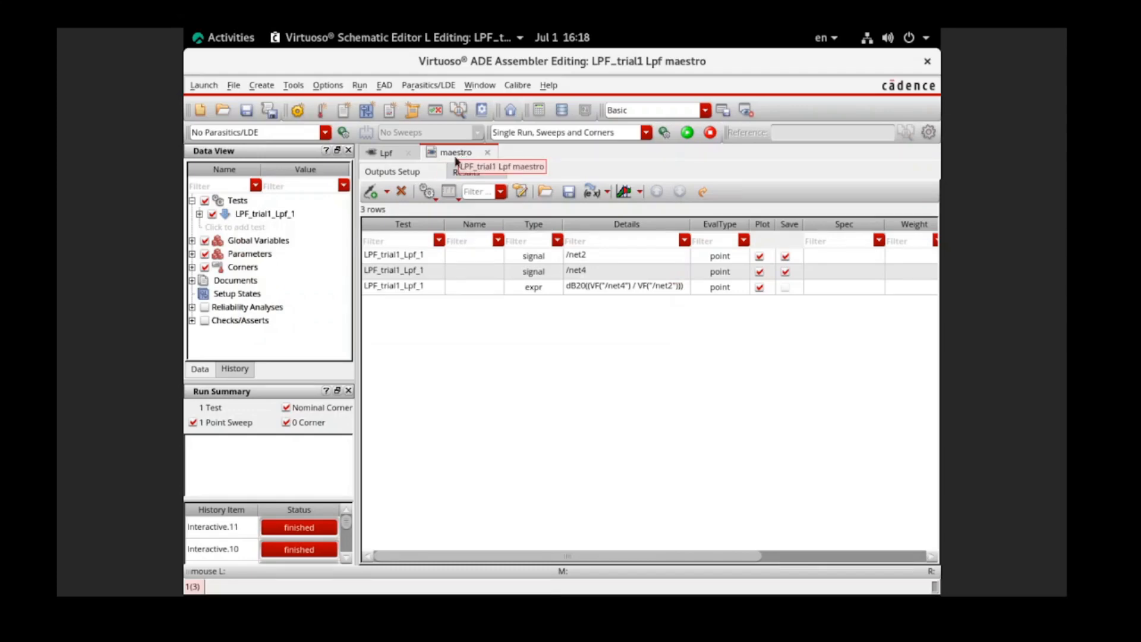
pyautogui.doubleClick(228, 216)
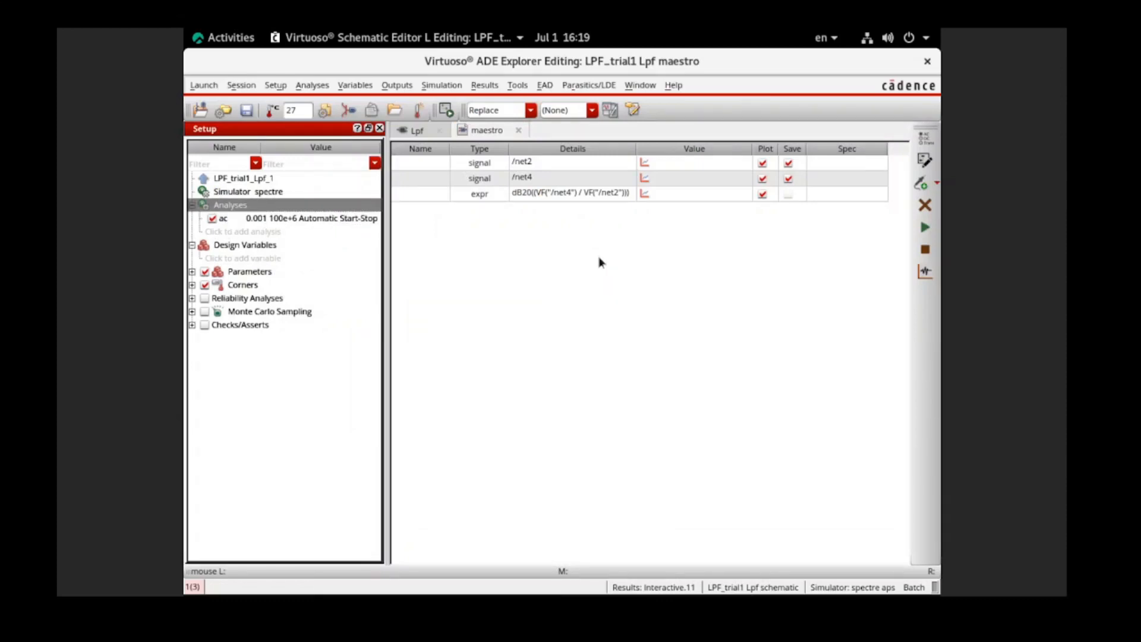
pyautogui.click(266, 232)
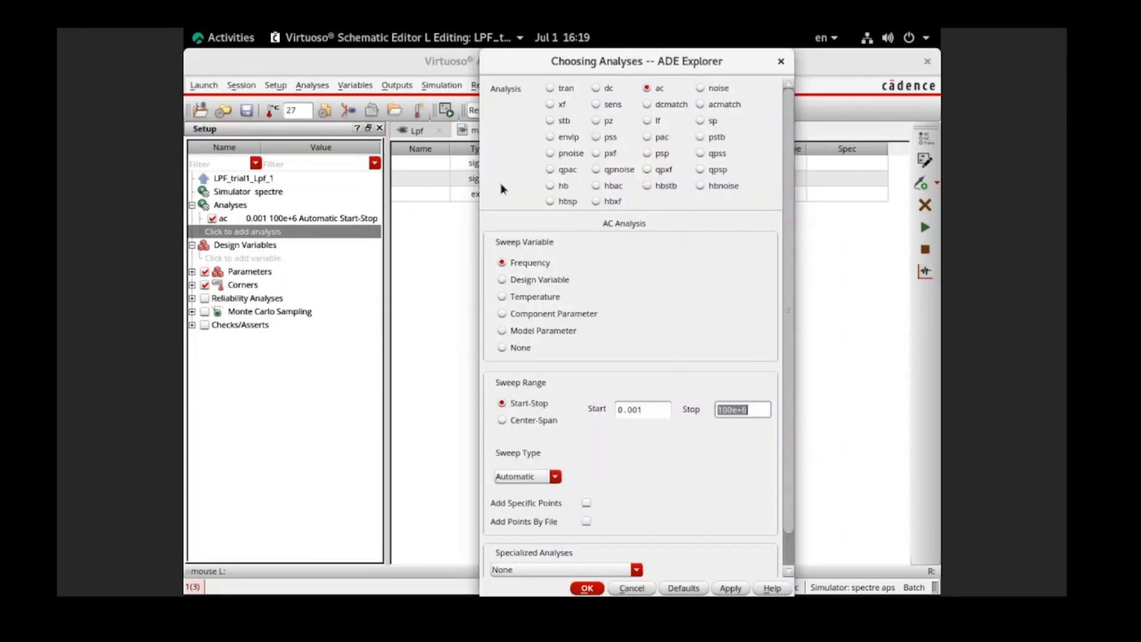
pyautogui.click(550, 90)
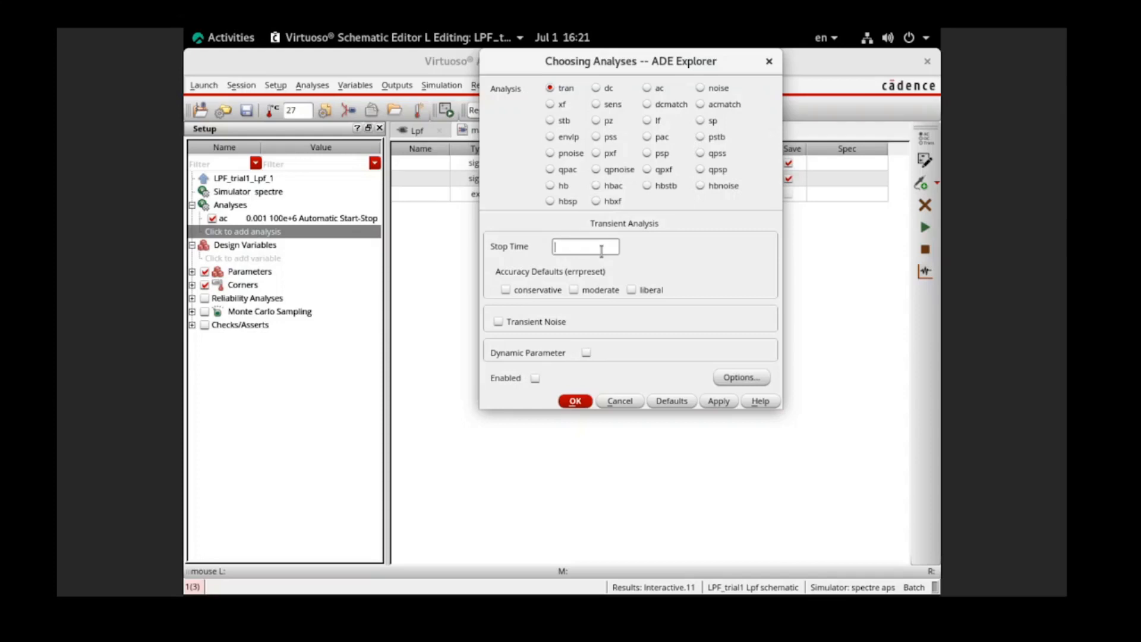
pyautogui.write('0.03')
pyautogui.click(580, 408)
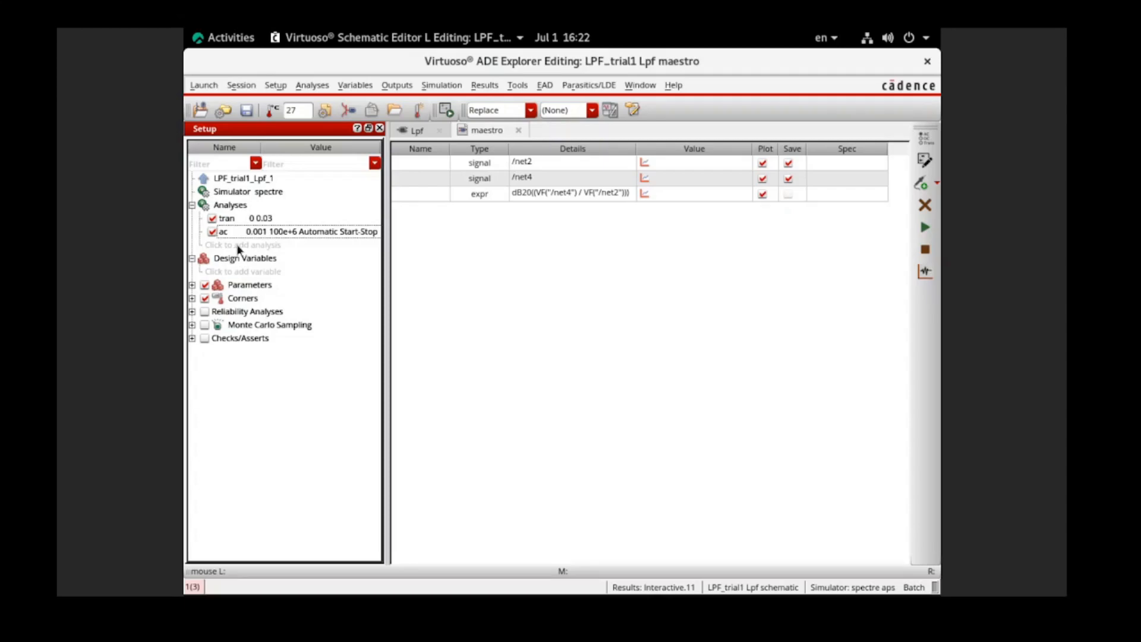
pyautogui.click(212, 231)
pyautogui.click(214, 233)
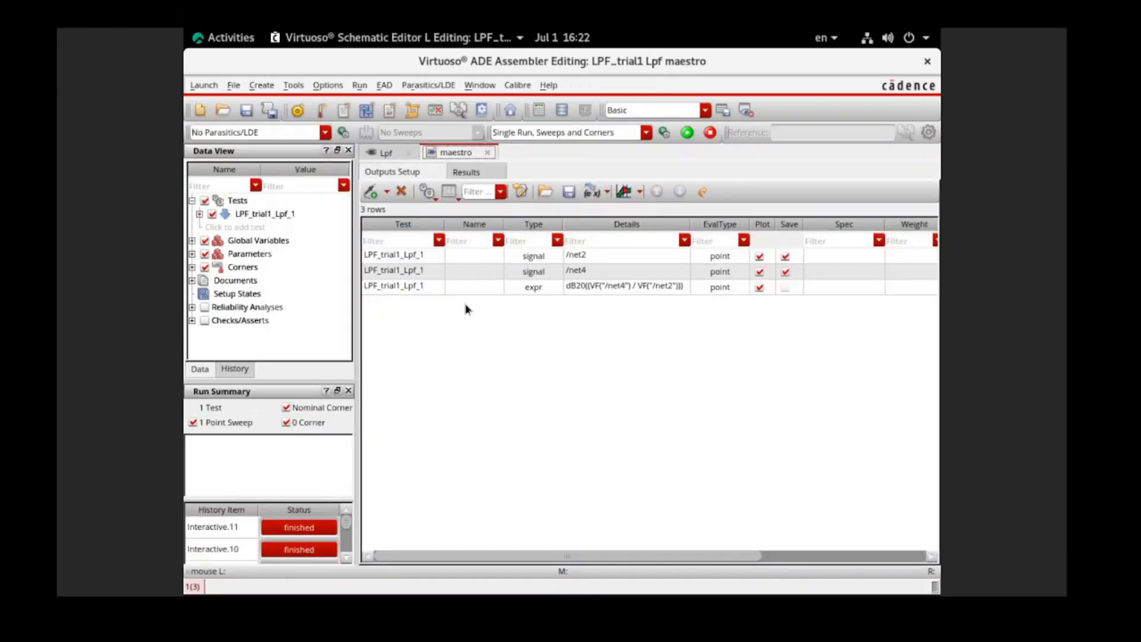
# Set the amplitude of voltage source V0 in the Lpf schematic to 1 V and its frequency to 100 Hz
pyautogui.click(386, 153)
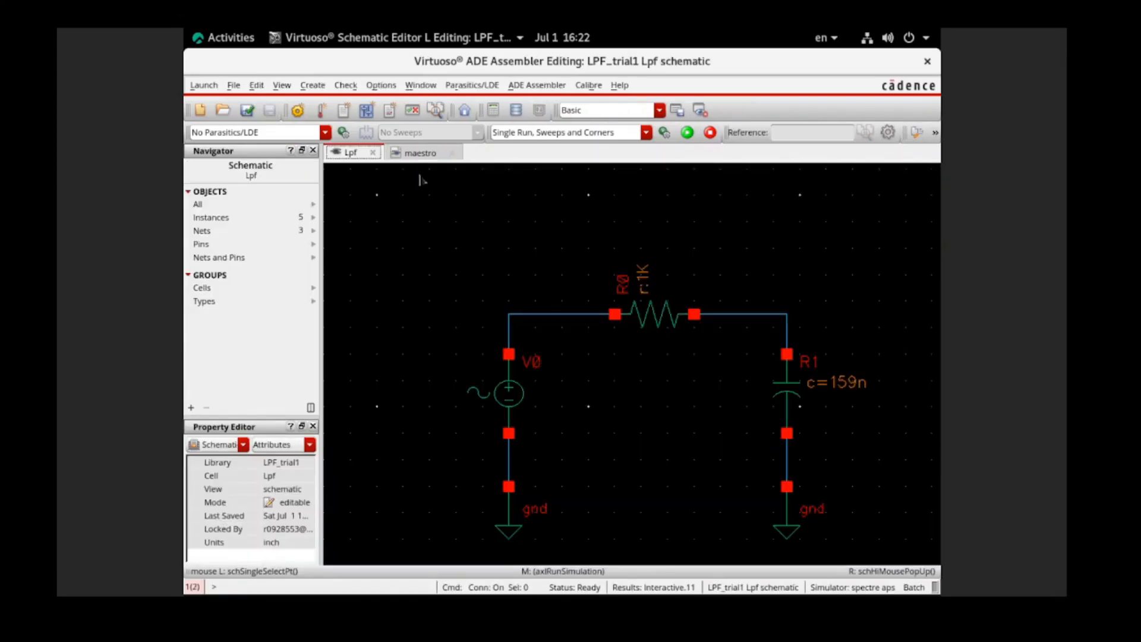
pyautogui.click(503, 402)
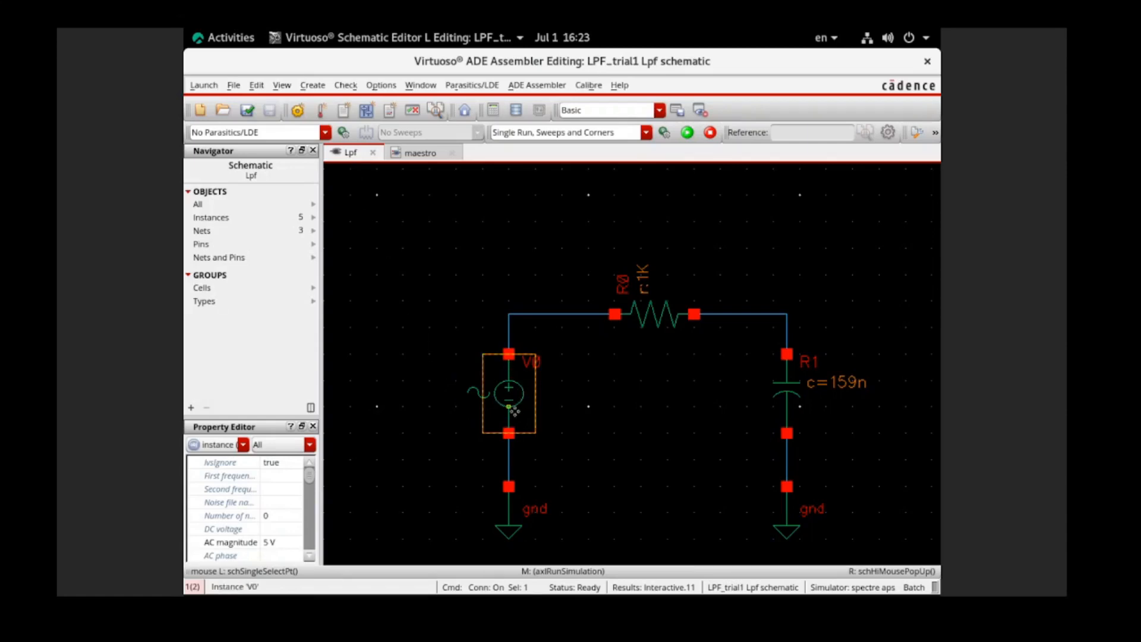
pyautogui.press('q')
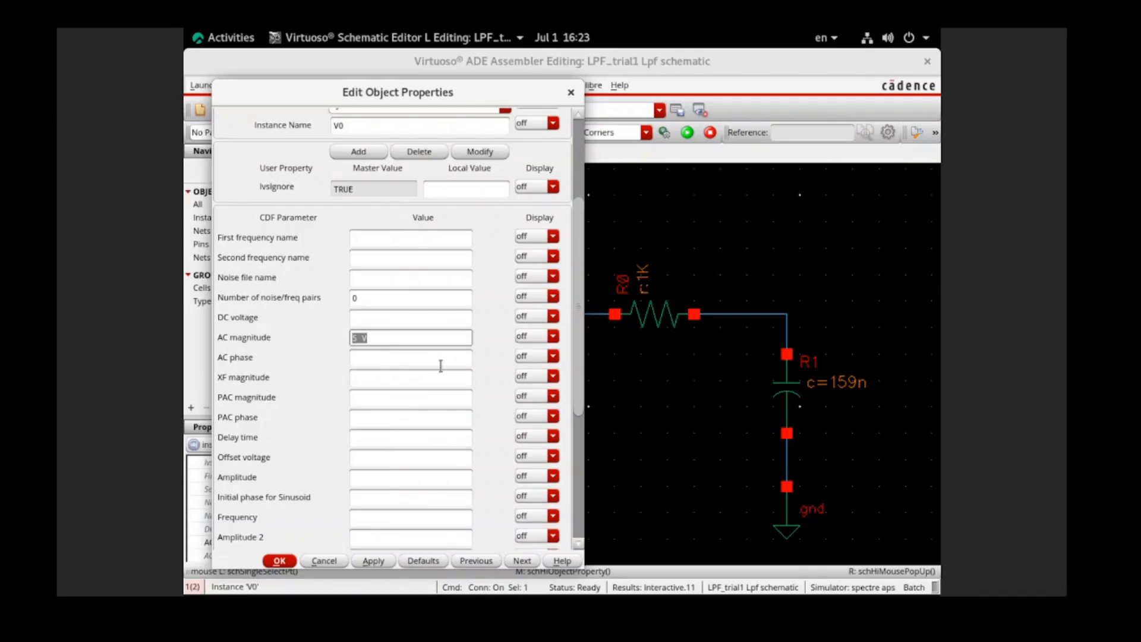
pyautogui.scroll(-1, 483, 381)
pyautogui.scroll(-1, 483, 381)
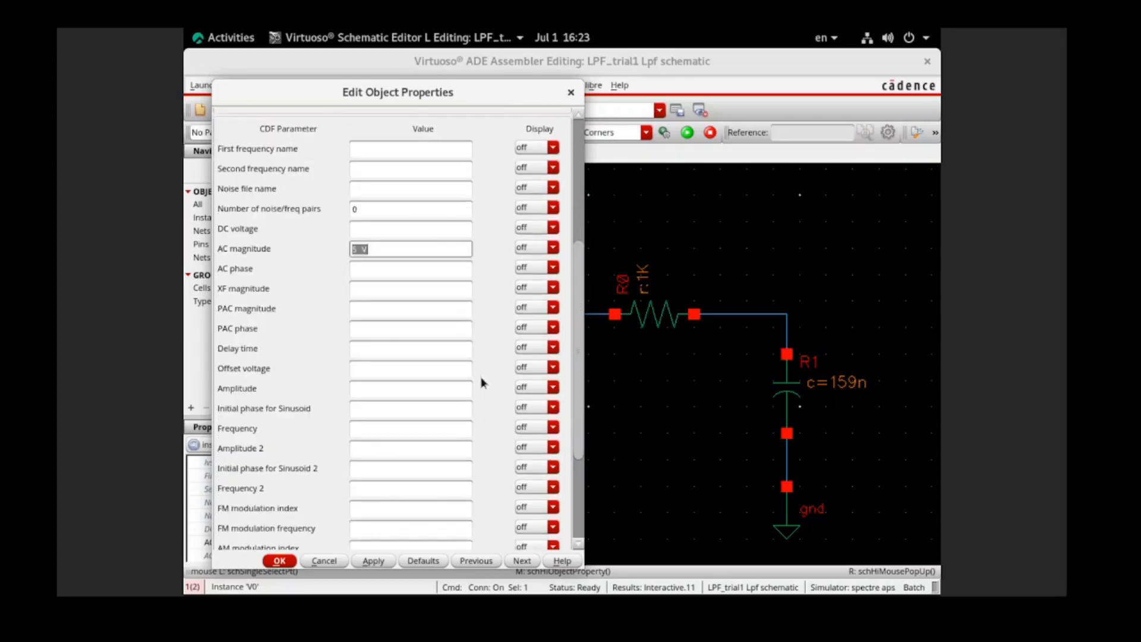
pyautogui.scroll(-2, 483, 382)
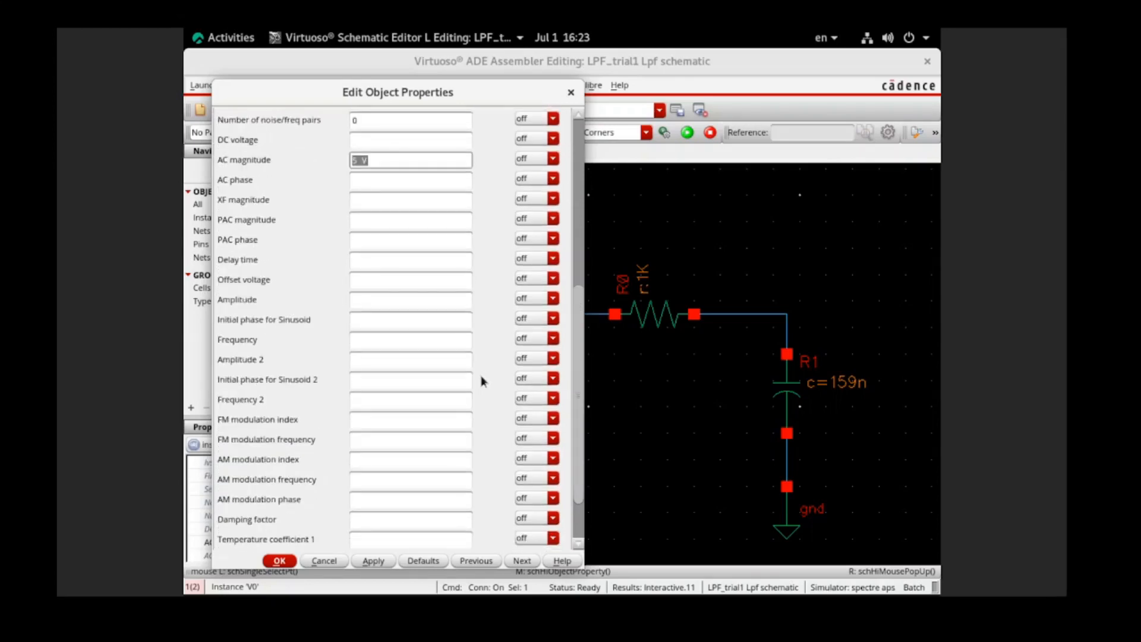
pyautogui.scroll(3, 483, 381)
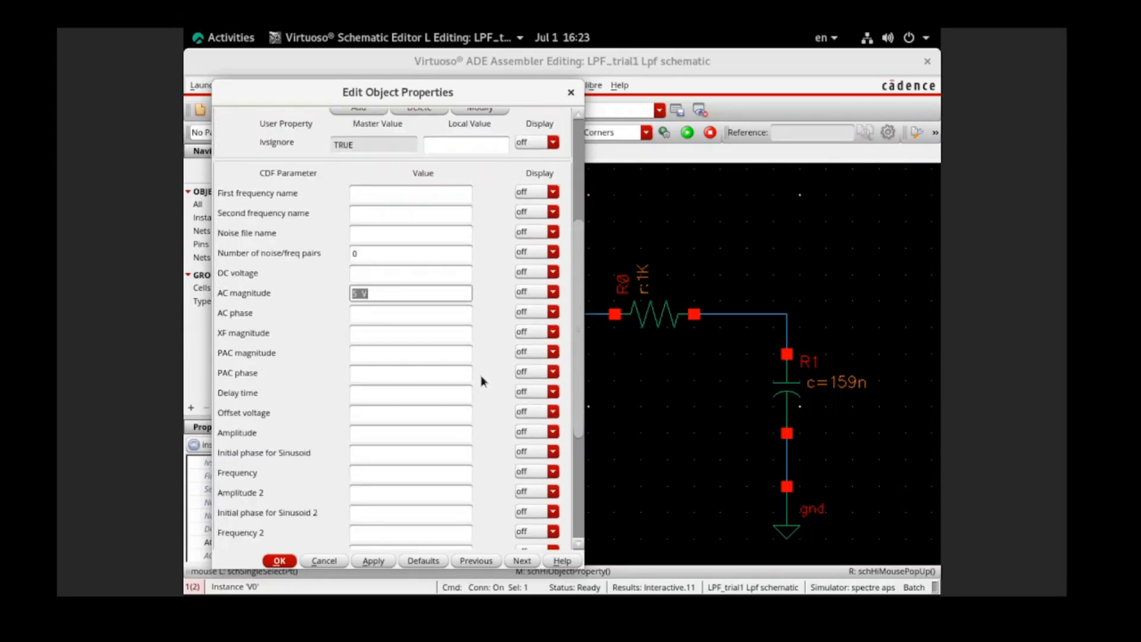
pyautogui.scroll(1, 482, 381)
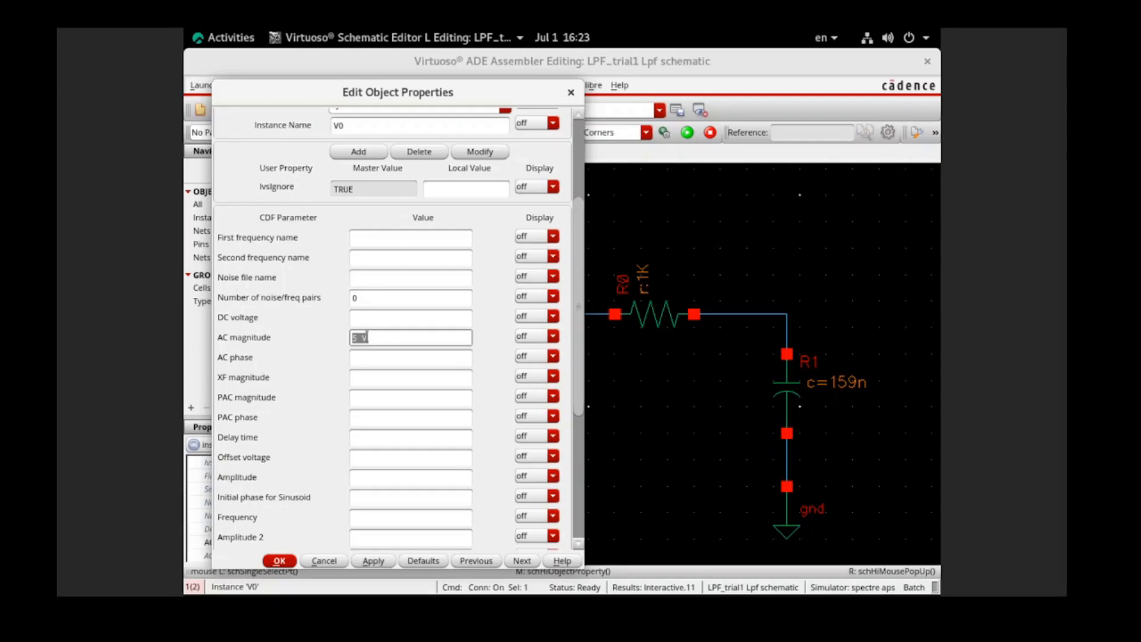
pyautogui.click(371, 319)
pyautogui.scroll(-1, 419, 326)
pyautogui.scroll(-1, 419, 326)
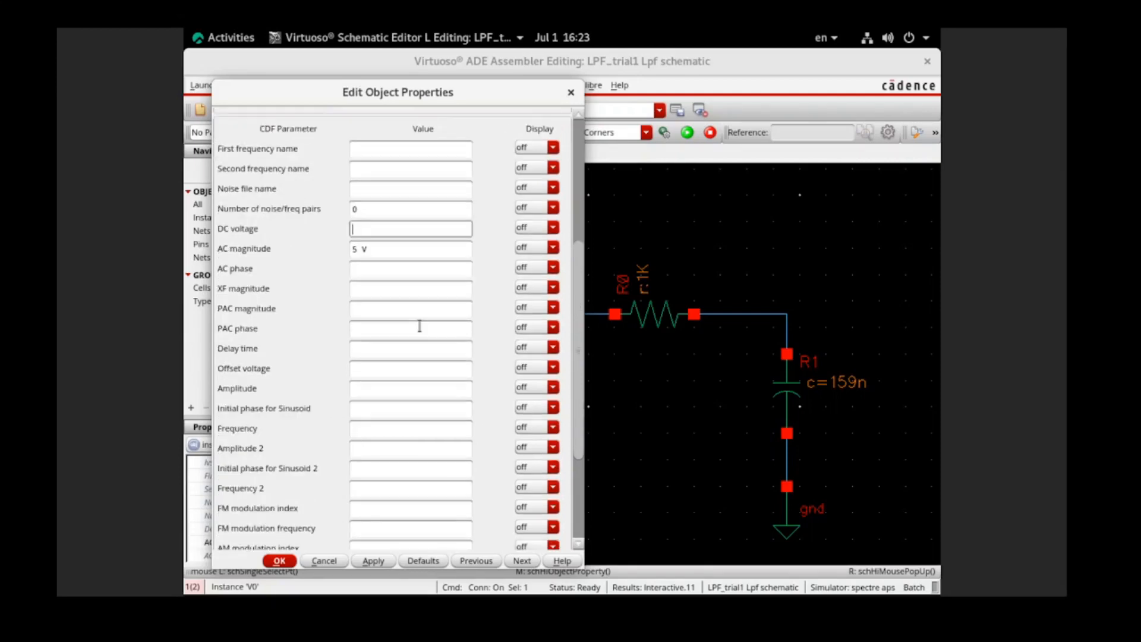
pyautogui.click(391, 390)
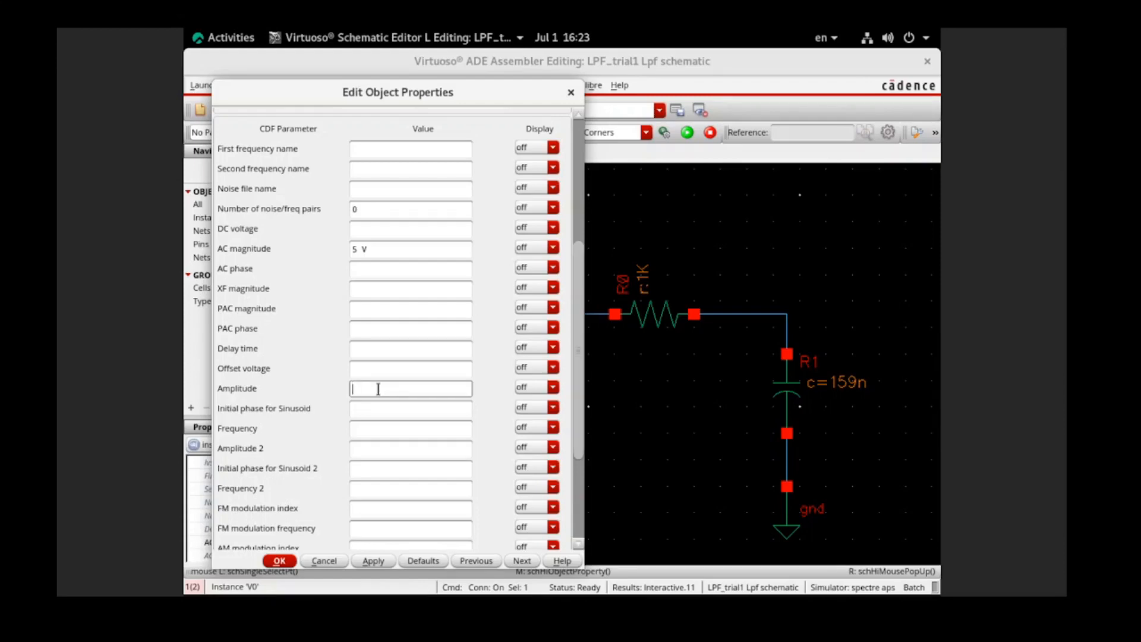
pyautogui.write('1')
pyautogui.click(373, 430)
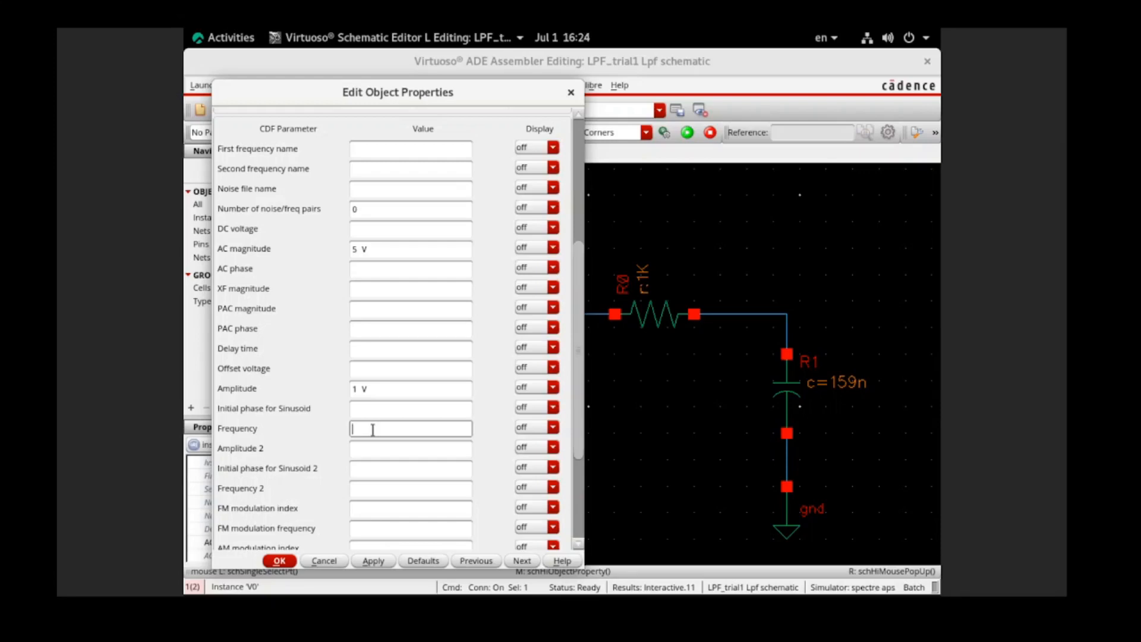
pyautogui.write('100')
pyautogui.click(281, 561)
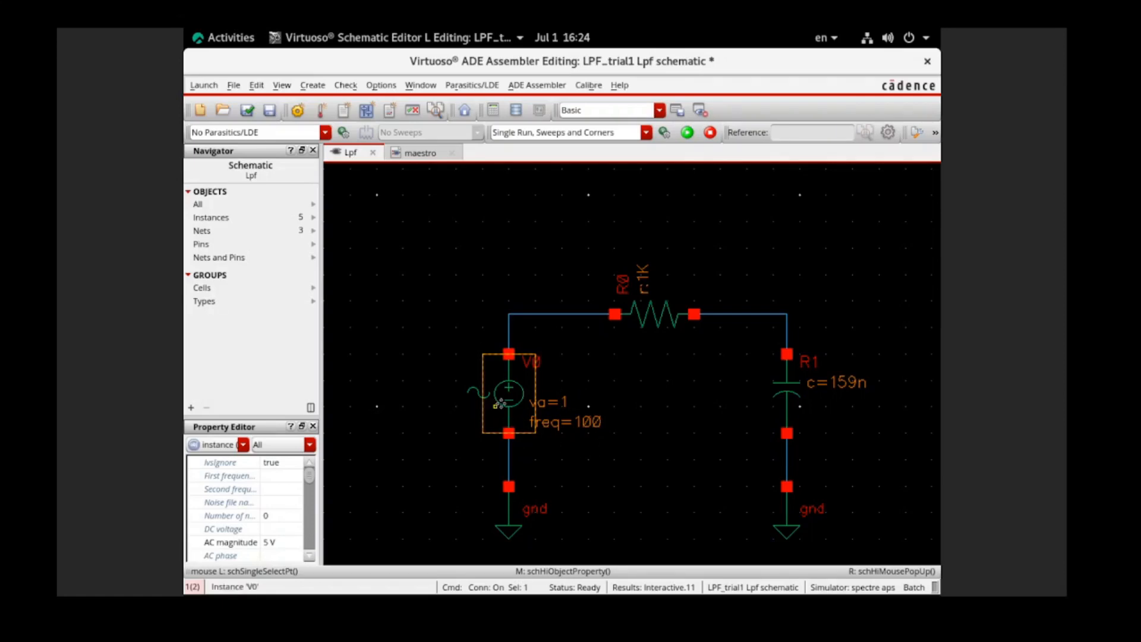
# Set the AC magnitude of voltage source V0 to 1 V and deselect the source
pyautogui.press('q')
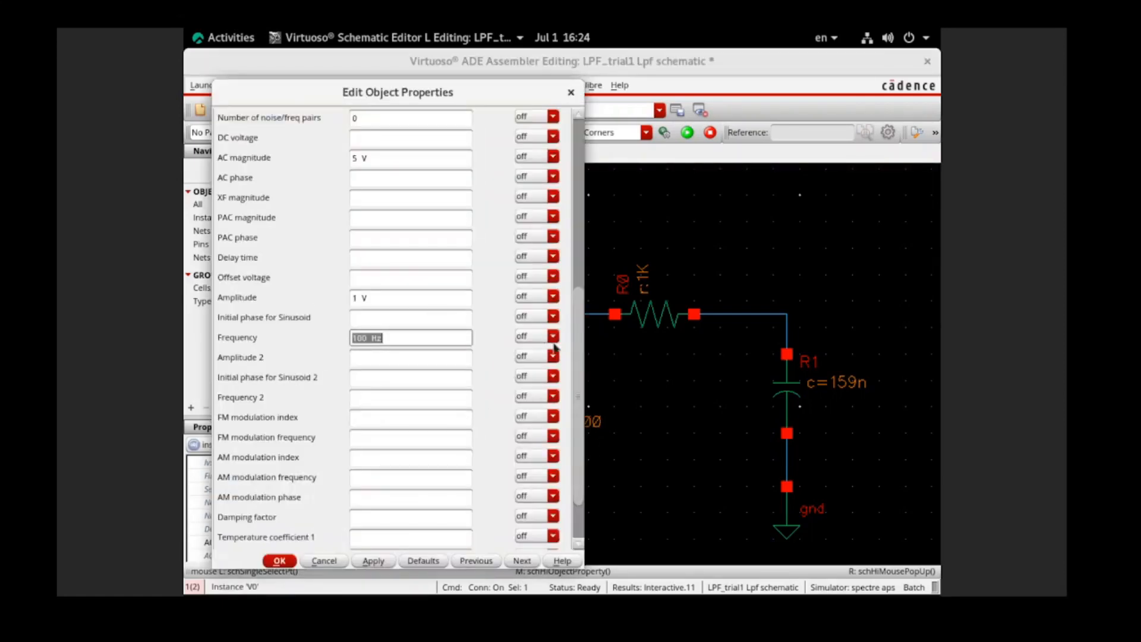
pyautogui.scroll(3, 580, 324)
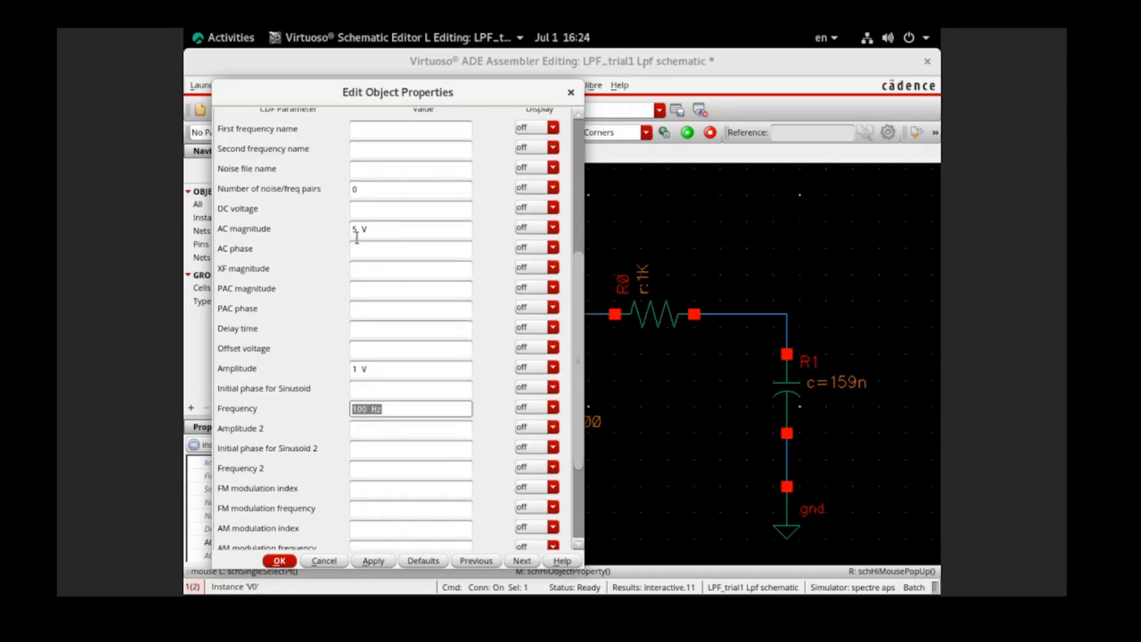
pyautogui.click(356, 236)
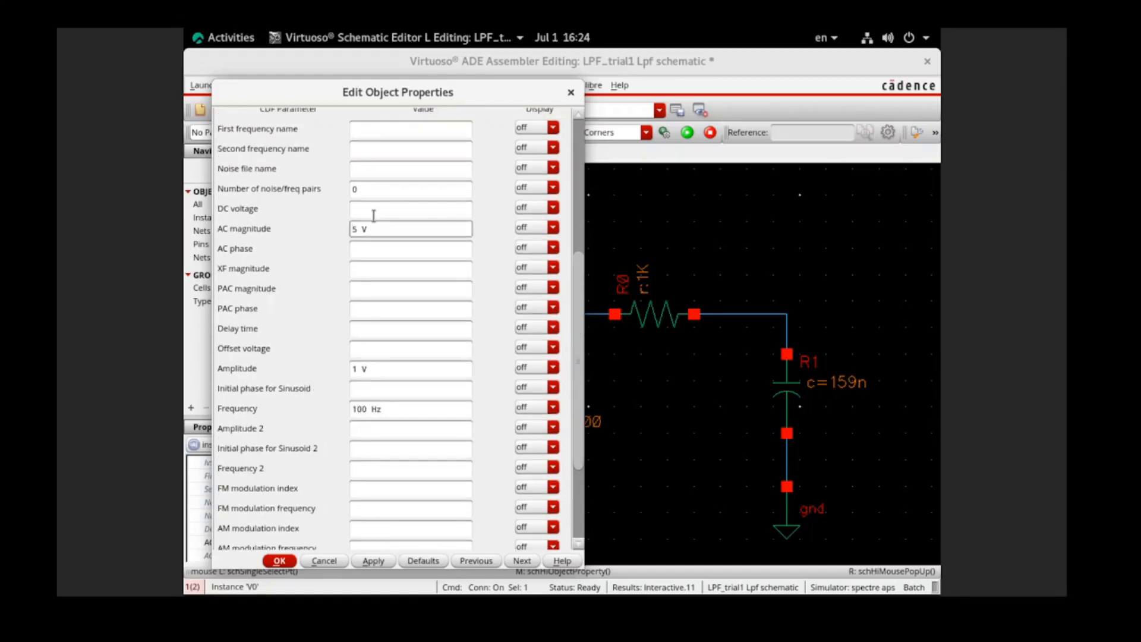
pyautogui.press('BackSpace')
pyautogui.write('1')
pyautogui.click(393, 373)
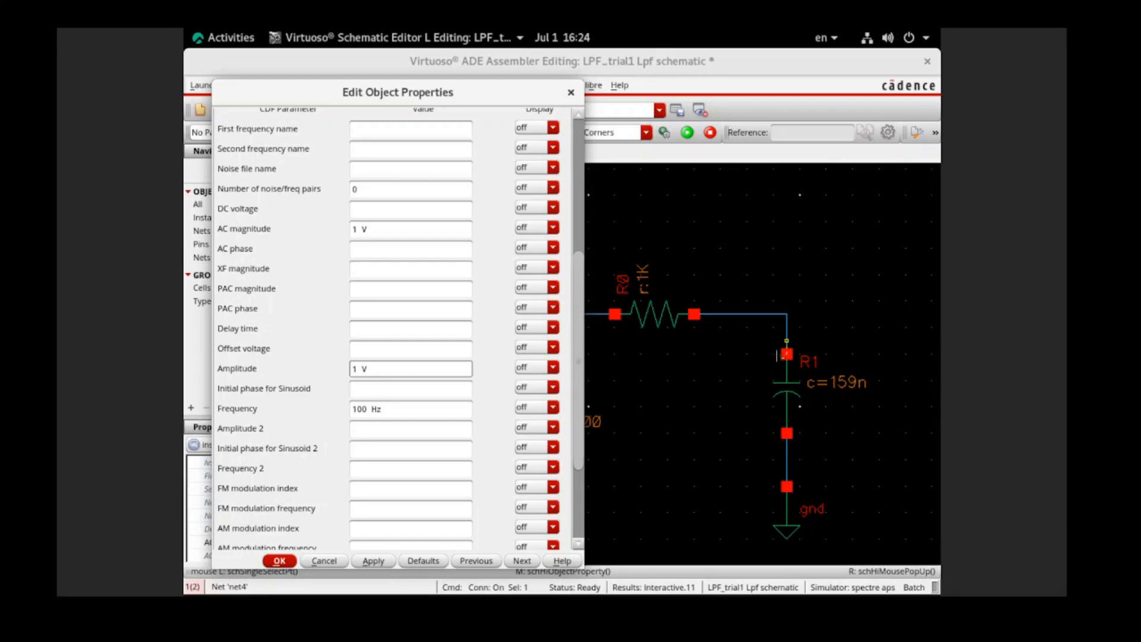
pyautogui.click(410, 410)
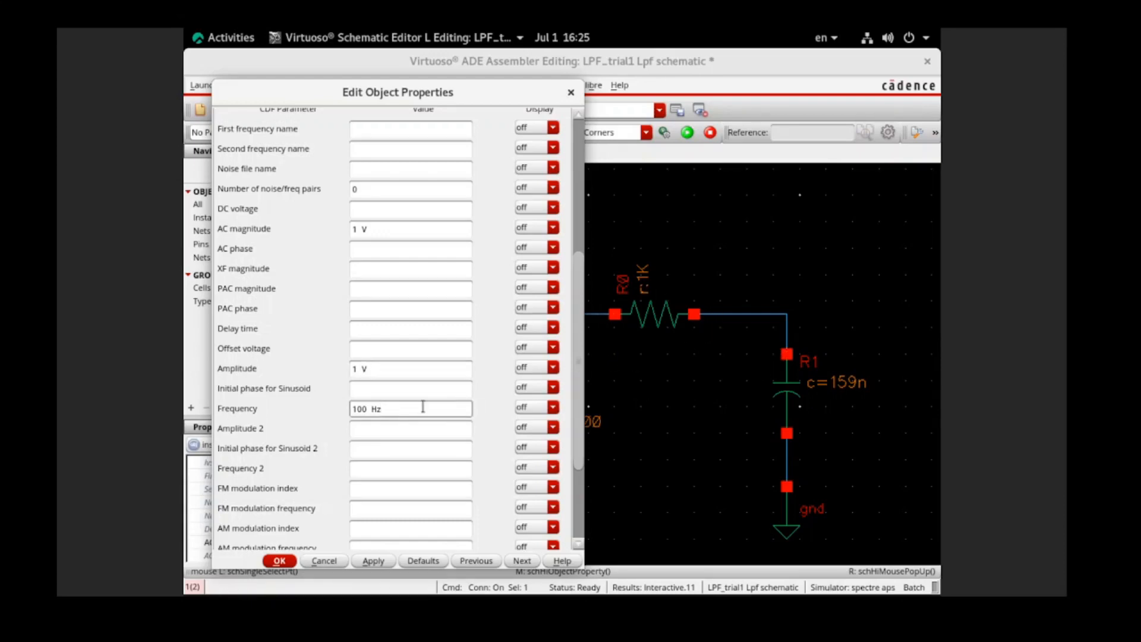
pyautogui.click(284, 562)
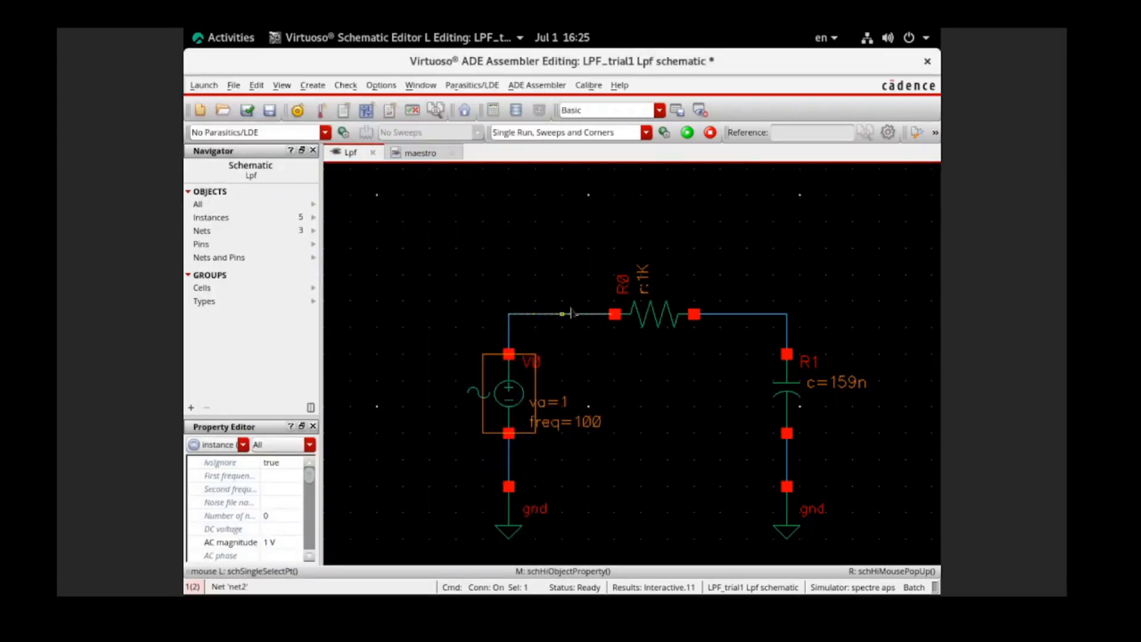
pyautogui.click(572, 292)
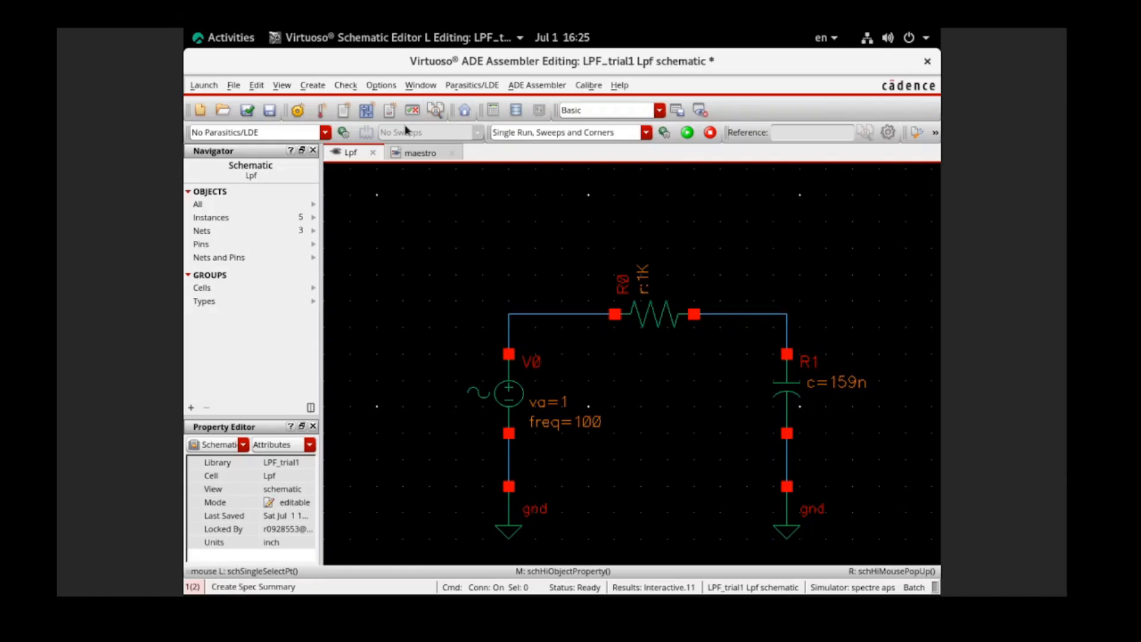
# Label the wire between source V0 and resistor R0 with the wire name Vin
pyautogui.click(320, 87)
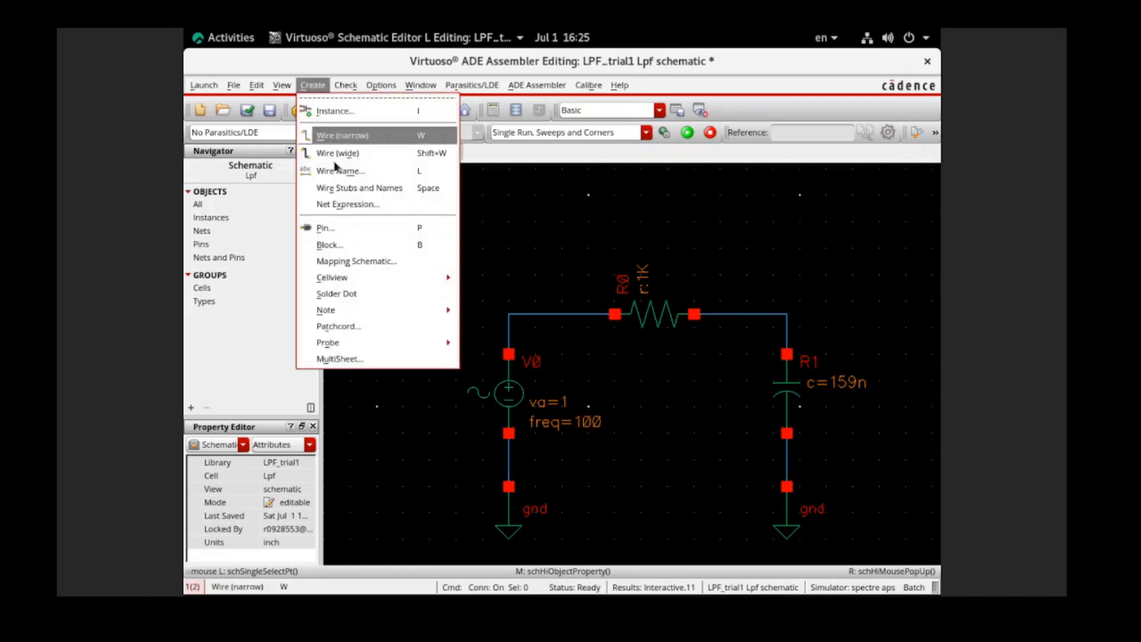
pyautogui.click(583, 240)
pyautogui.press('l')
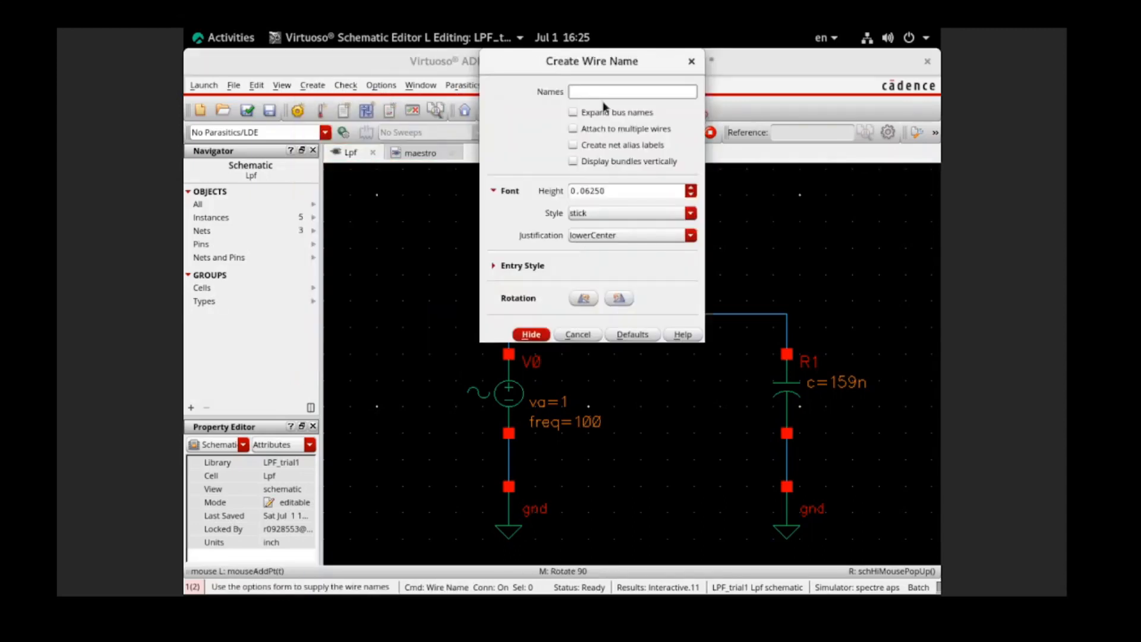
pyautogui.write('Vin')
pyautogui.press('BackSpace')
pyautogui.press('BackSpace')
pyautogui.write('in')
pyautogui.press('Return')
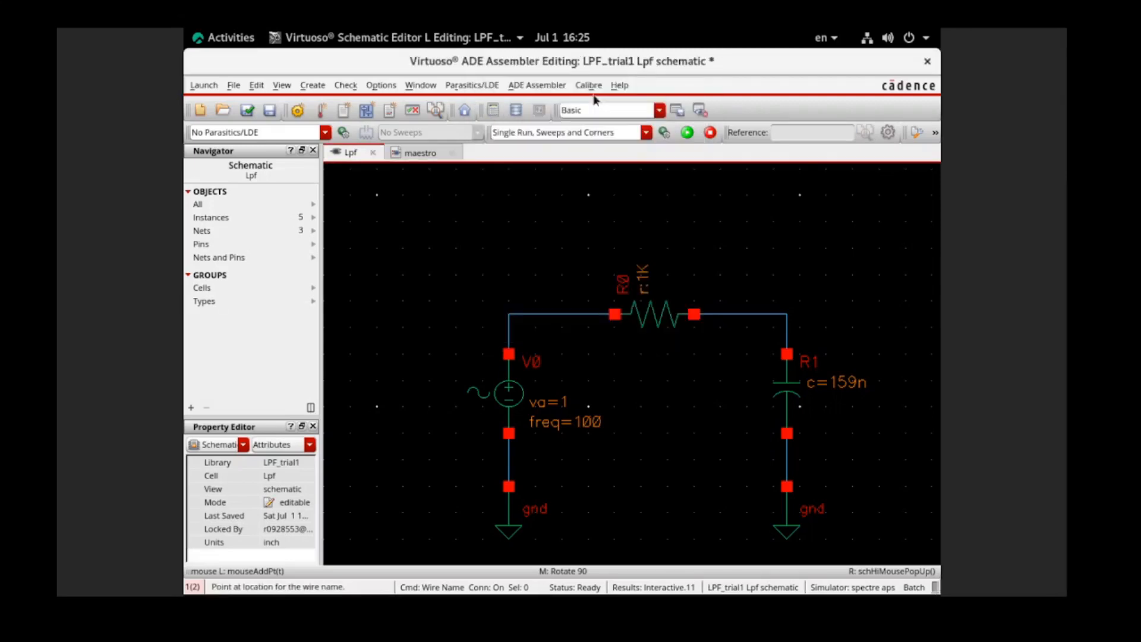
pyautogui.click(547, 313)
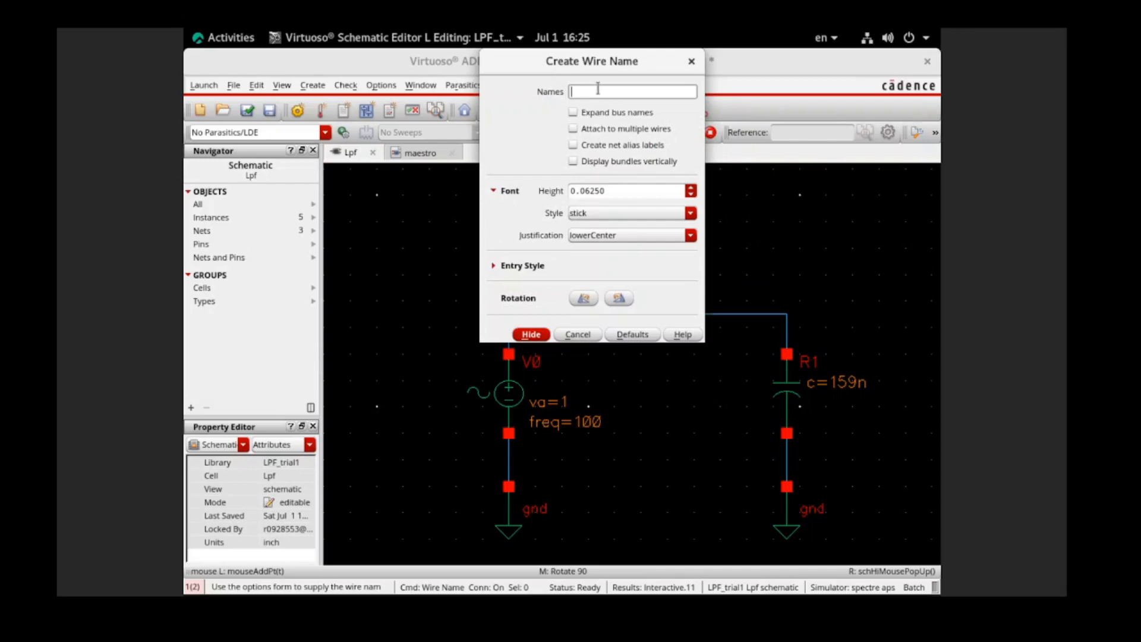
# Label the wire between resistor R0 and the capacitor Vout, and check and save the schematic
pyautogui.write('Vout')
pyautogui.press('Return')
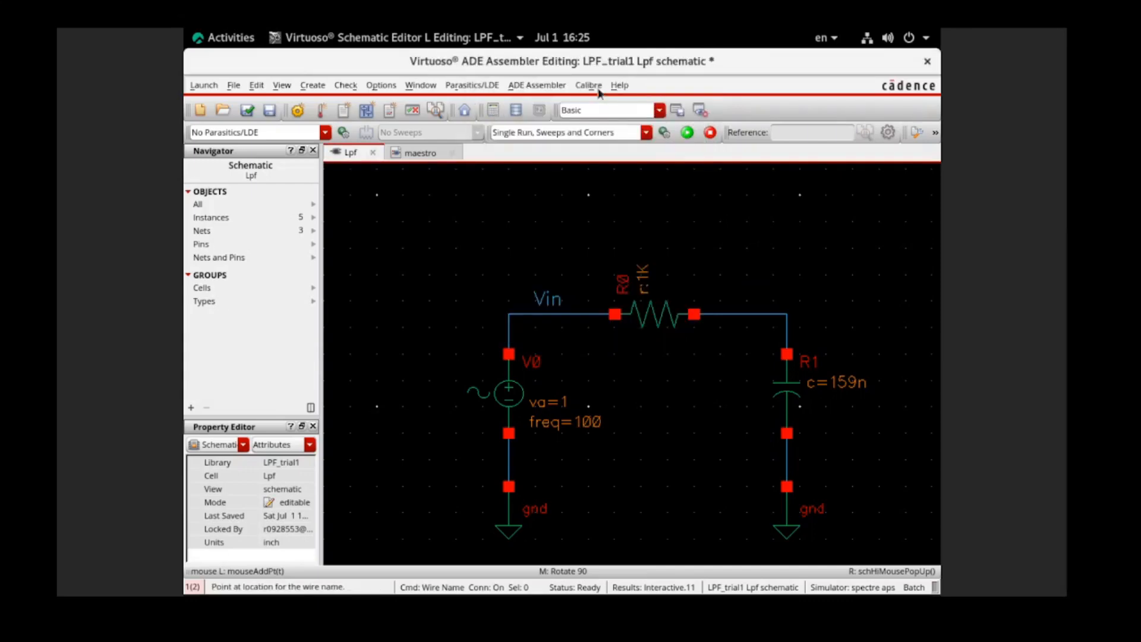
pyautogui.click(758, 320)
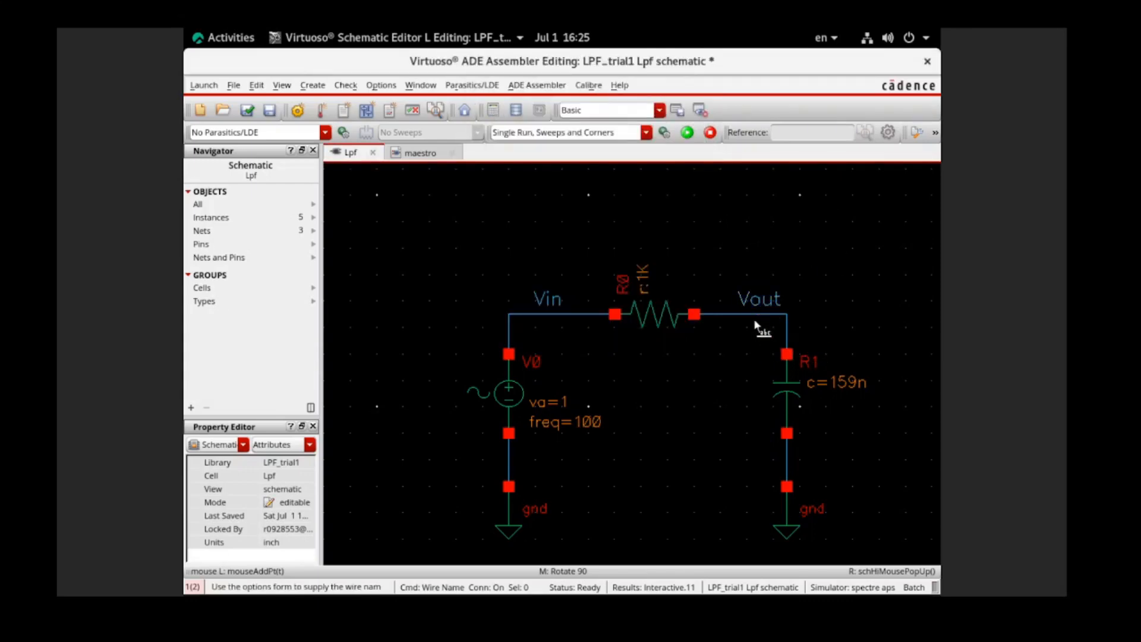
pyautogui.click(250, 114)
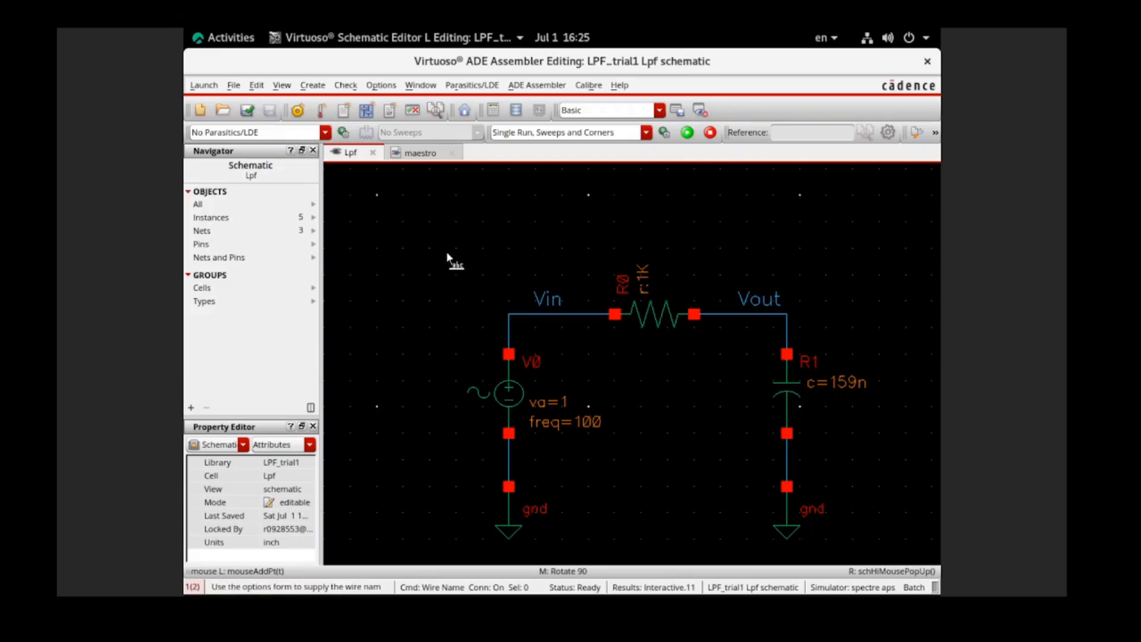
# Add a signal output to test LPF_trial1_Lpf_1 and assign it the Vin net from the schematic
pyautogui.click(416, 154)
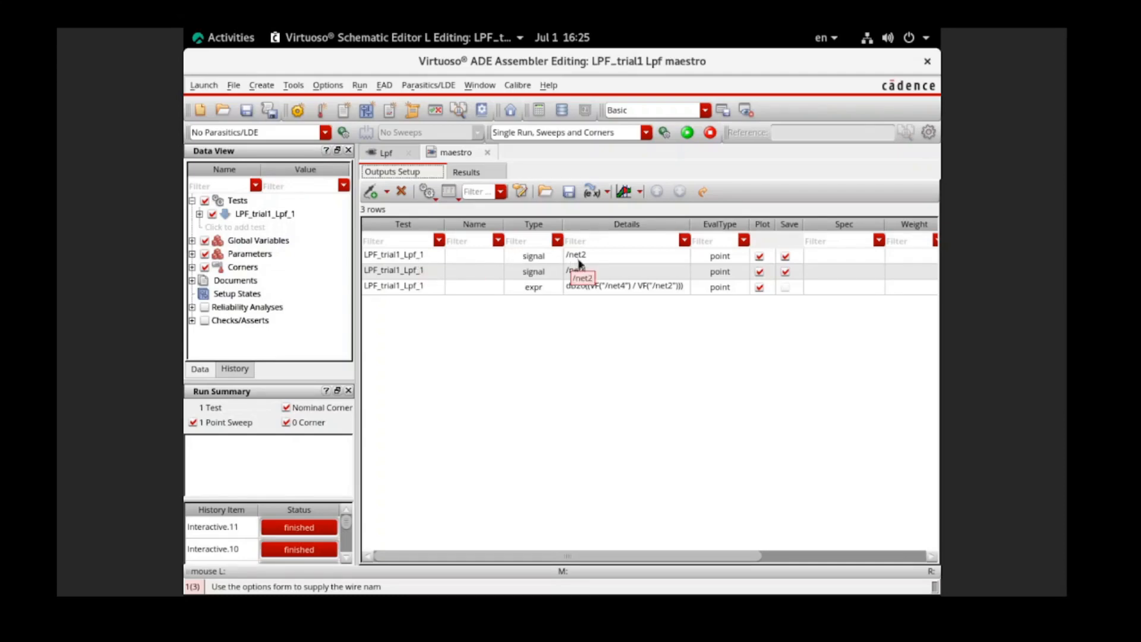
pyautogui.click(386, 191)
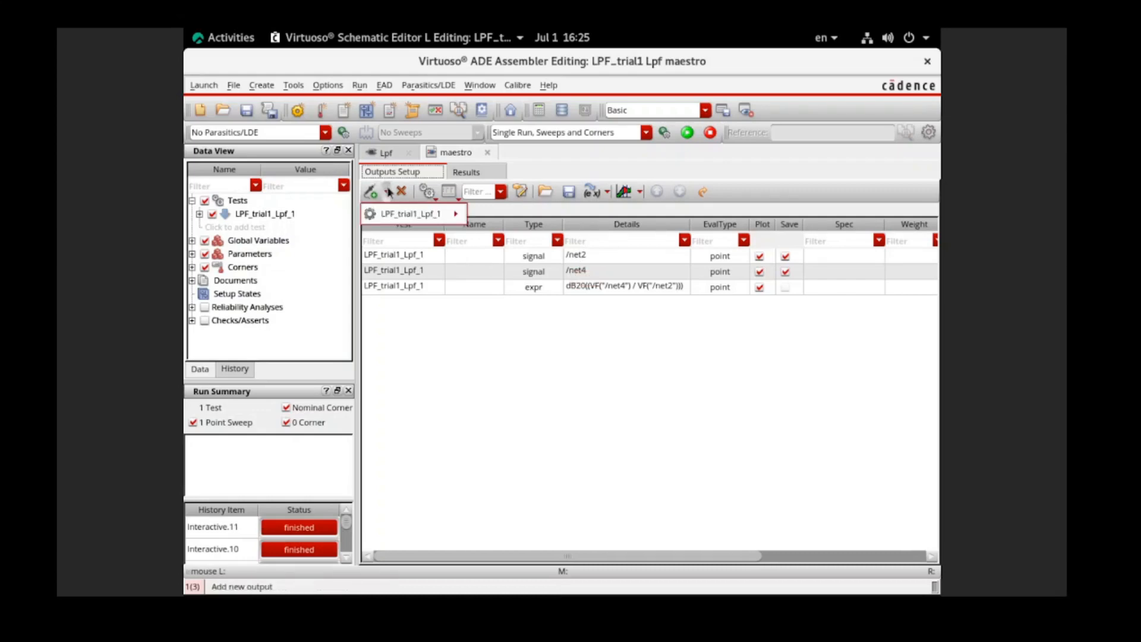
pyautogui.moveTo(440, 214)
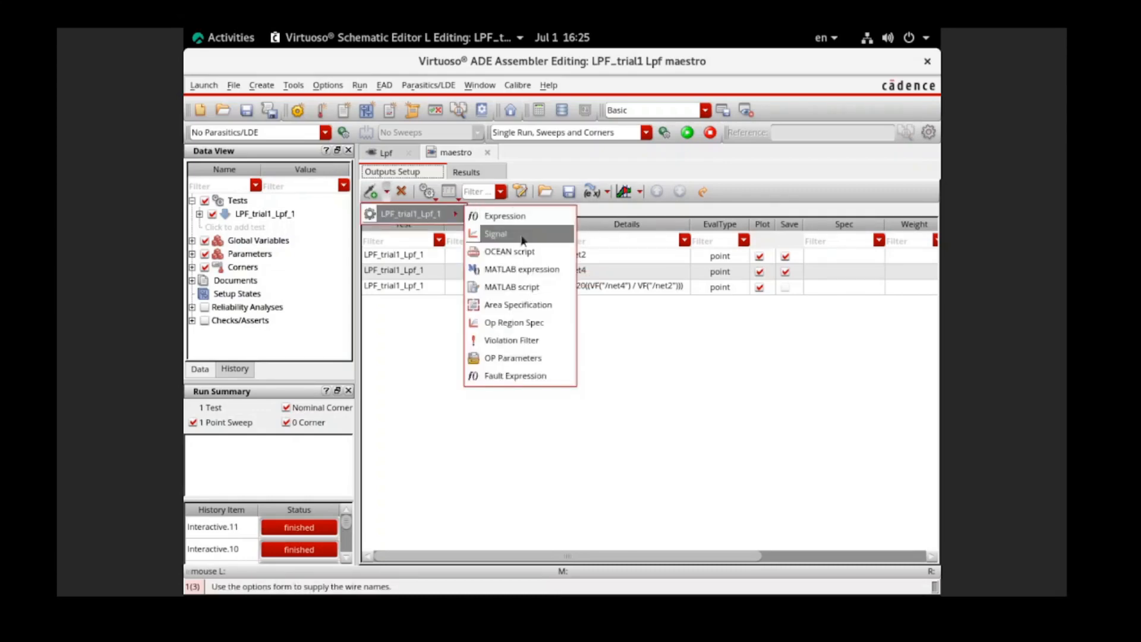
pyautogui.click(521, 235)
pyautogui.doubleClick(630, 304)
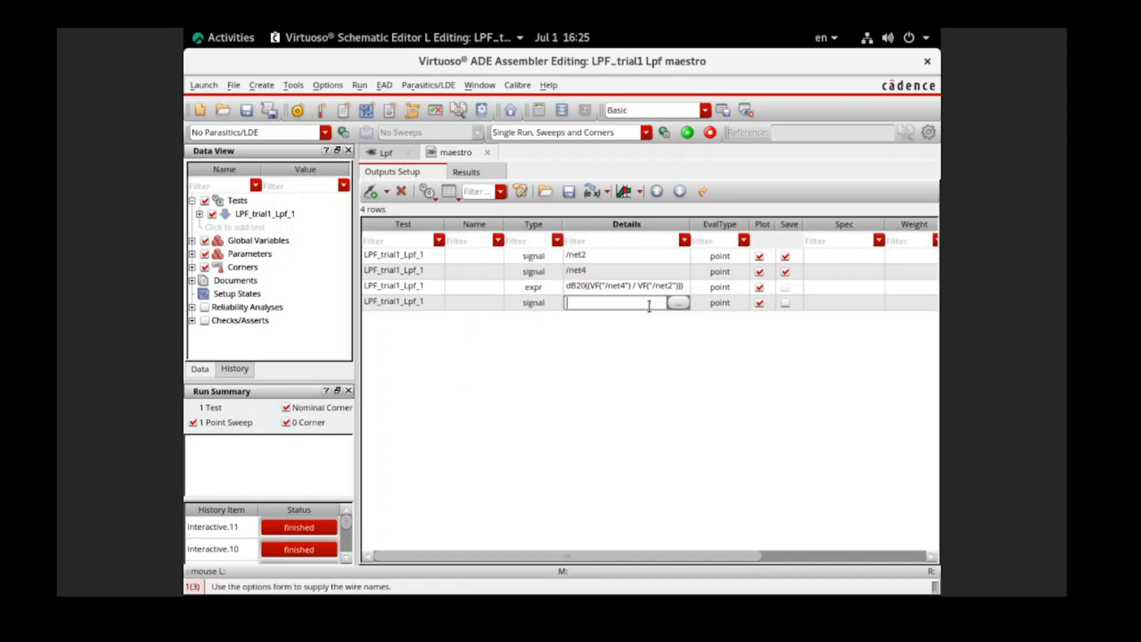
pyautogui.click(676, 307)
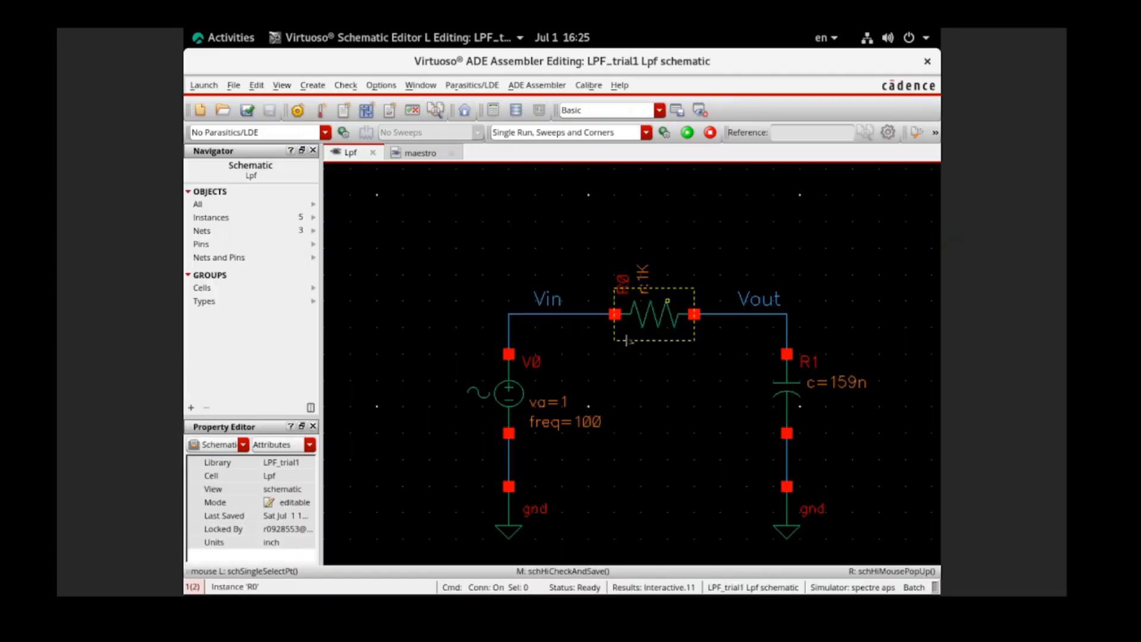
pyautogui.click(542, 318)
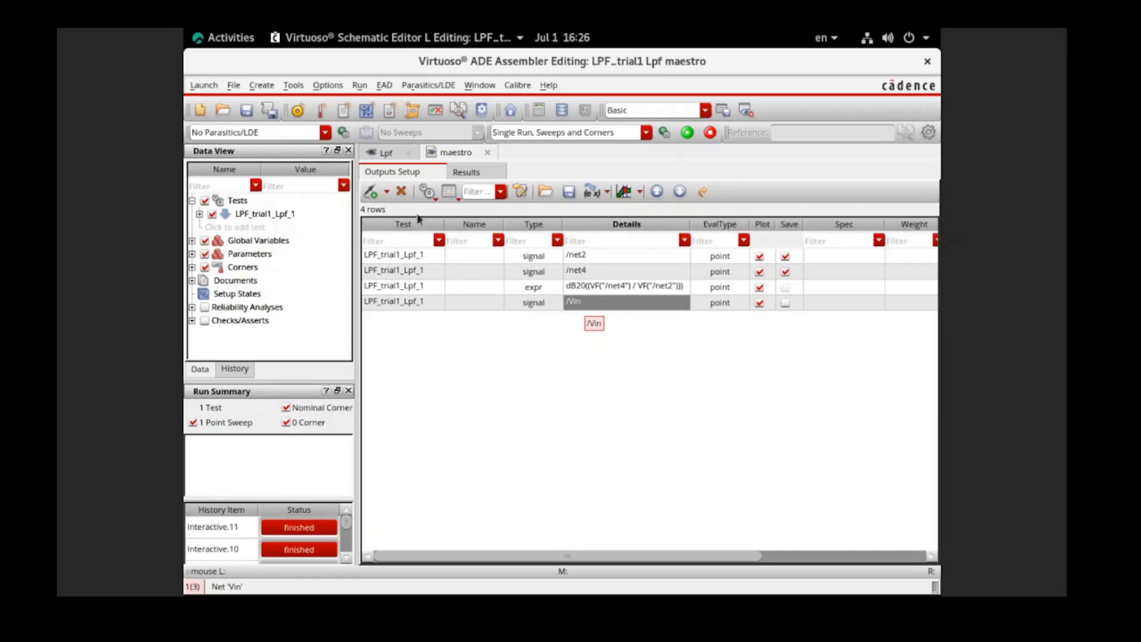
# Add a second signal output for the Vout net picked in the schematic, and enable saving for both /Vin and /Vout
pyautogui.click(387, 194)
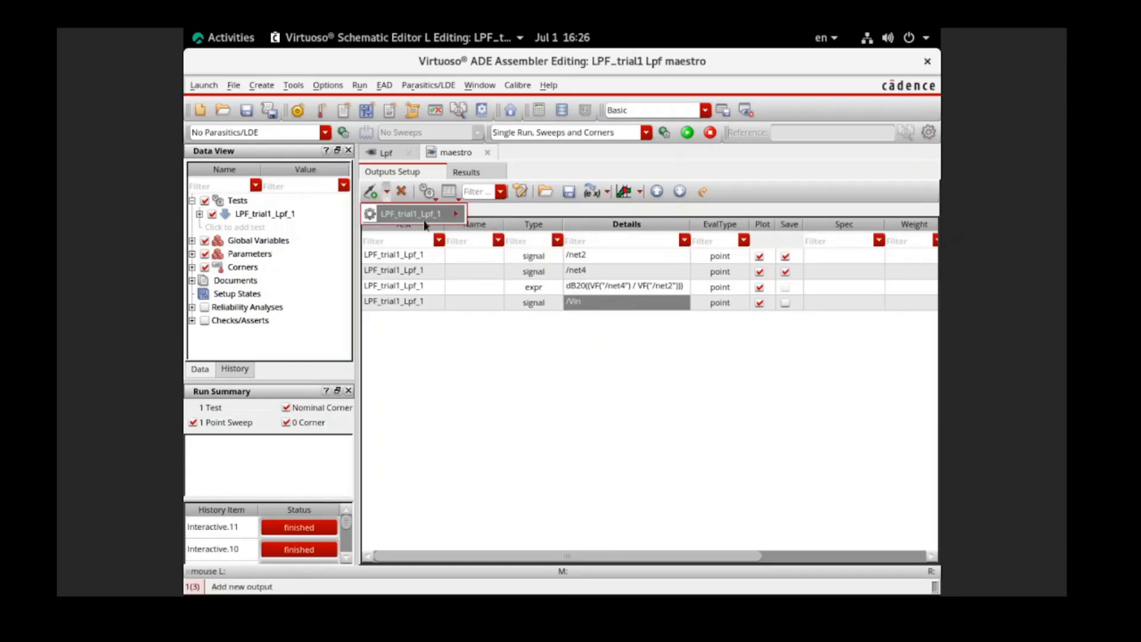
pyautogui.moveTo(423, 215)
pyautogui.click(496, 234)
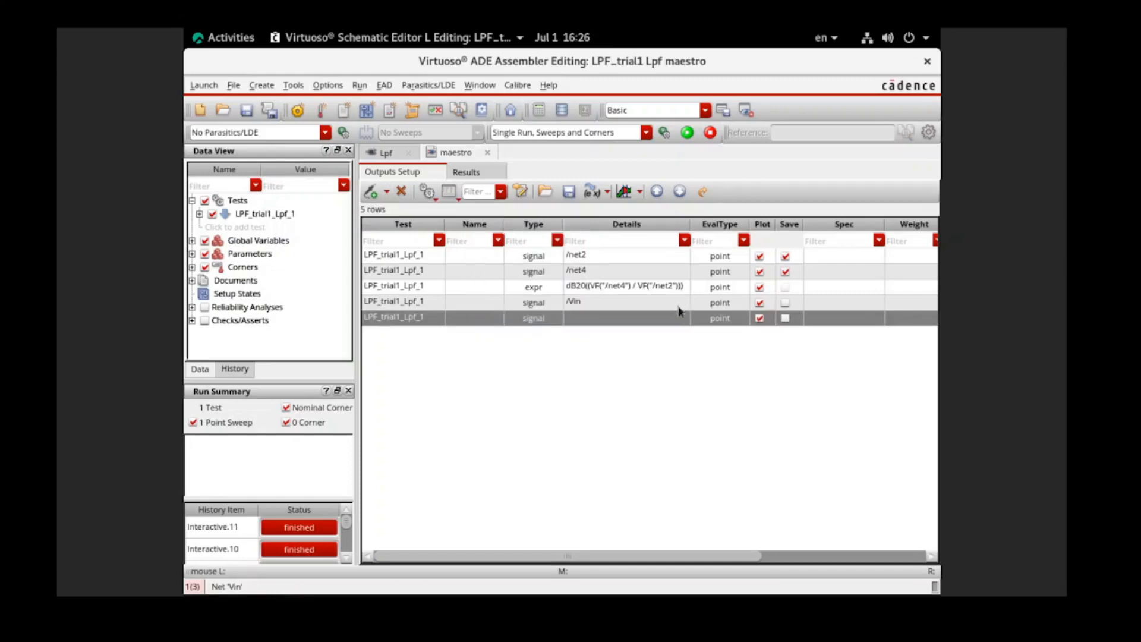
pyautogui.click(660, 318)
pyautogui.click(678, 318)
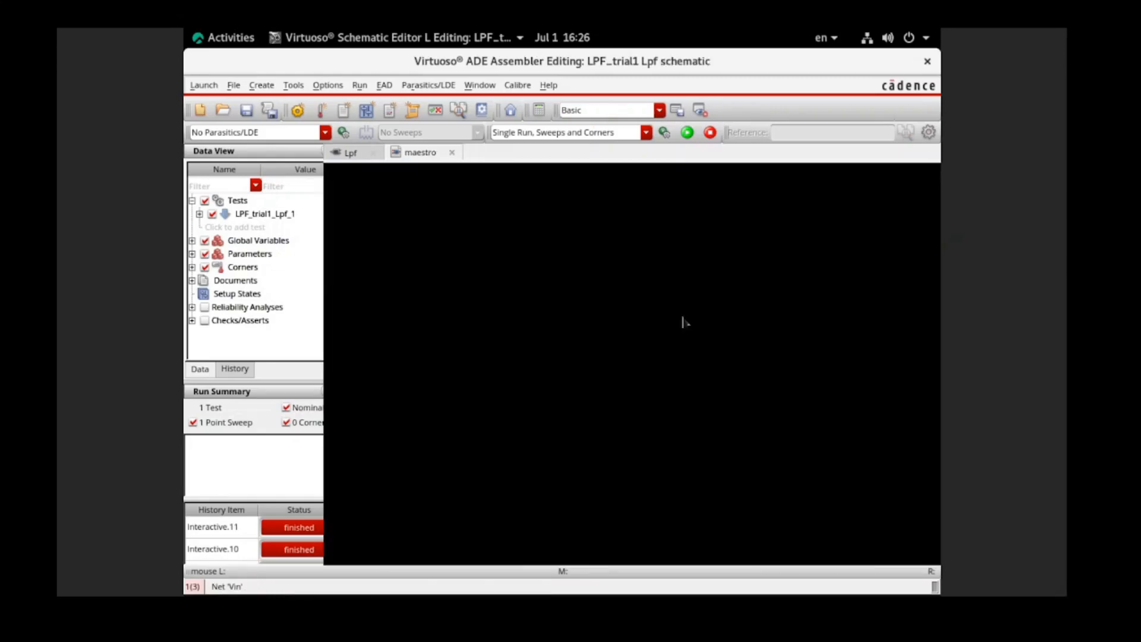
pyautogui.click(742, 317)
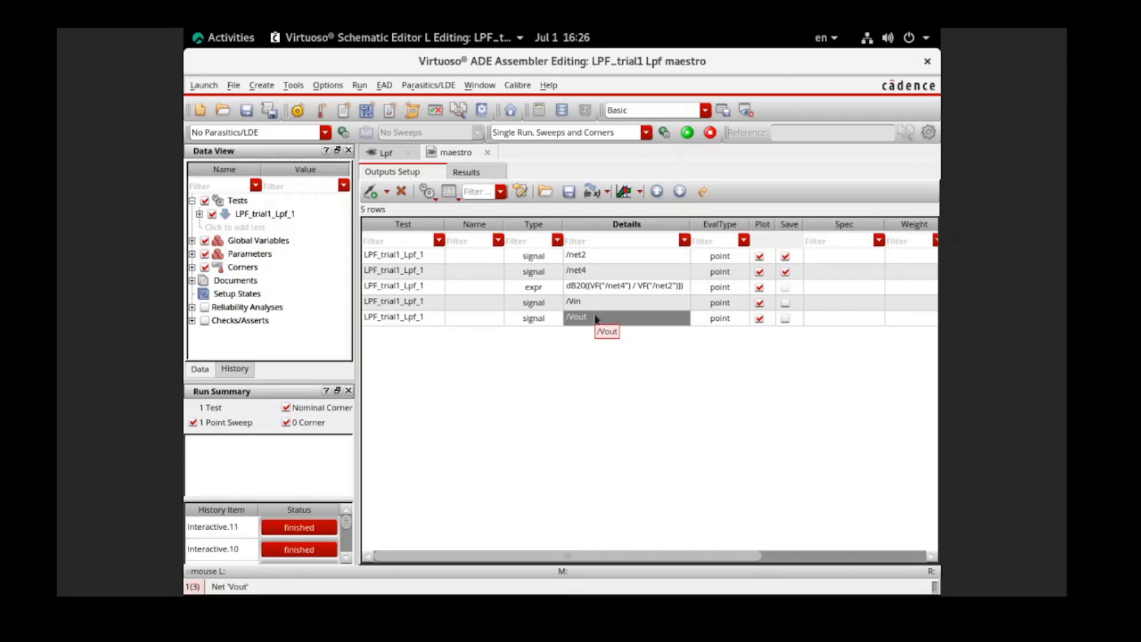
pyautogui.click(785, 304)
pyautogui.click(786, 319)
# Delete the old /net2, /net4 and dB20 expression outputs from the outputs setup
pyautogui.click(426, 260)
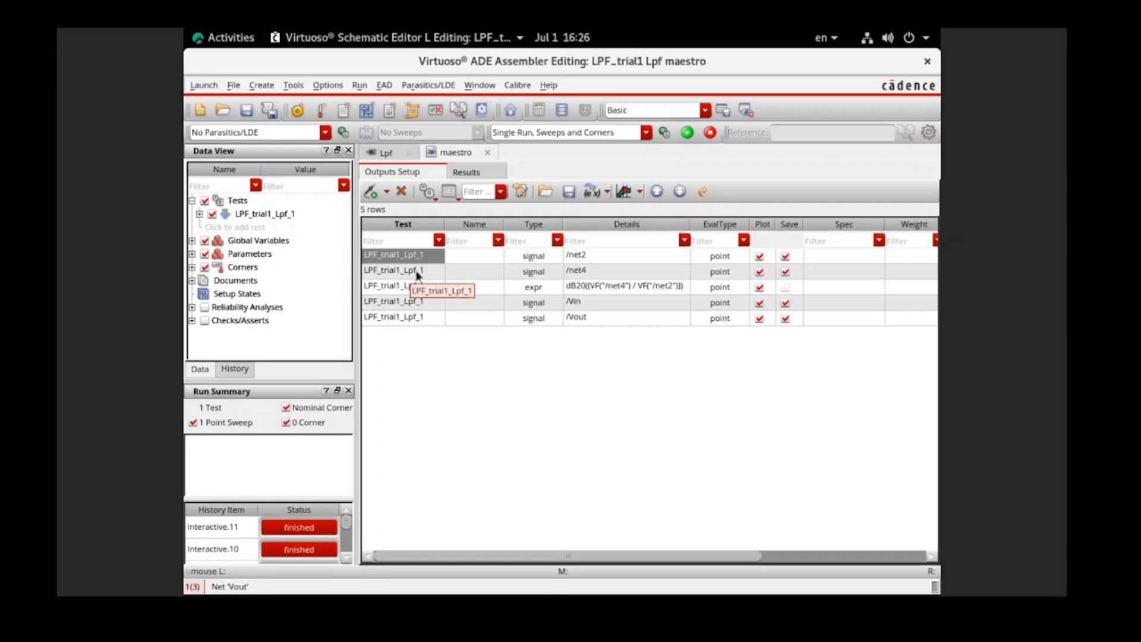
pyautogui.keyDown('ctrl'); pyautogui.click(417, 275); pyautogui.keyUp('ctrl')
pyautogui.keyDown('ctrl'); pyautogui.click(414, 290); pyautogui.keyUp('ctrl')
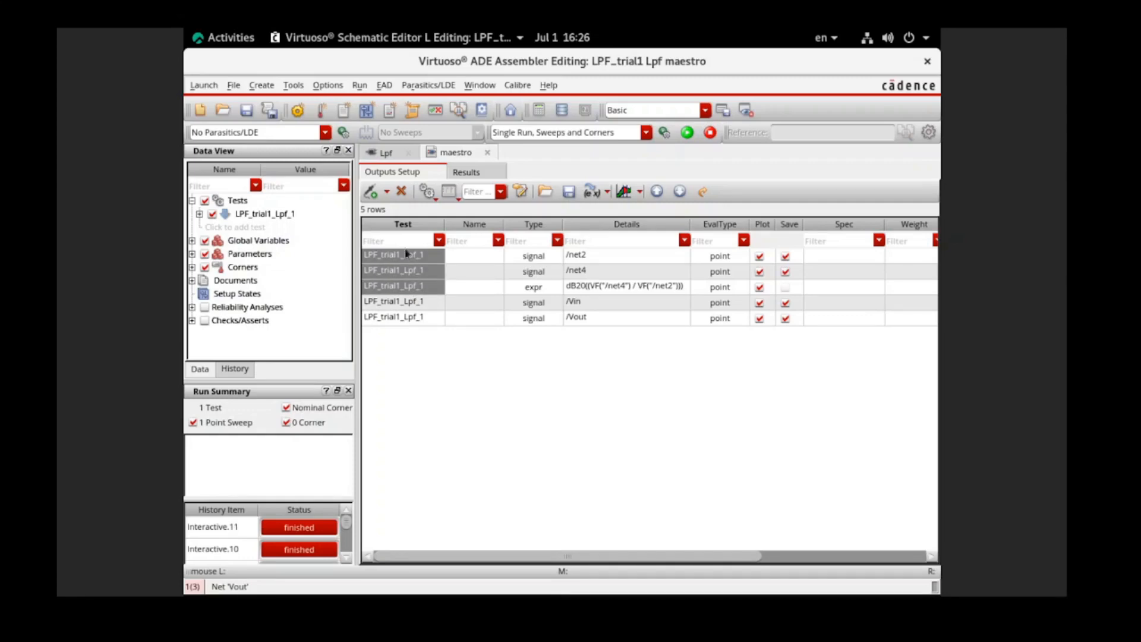
pyautogui.click(401, 191)
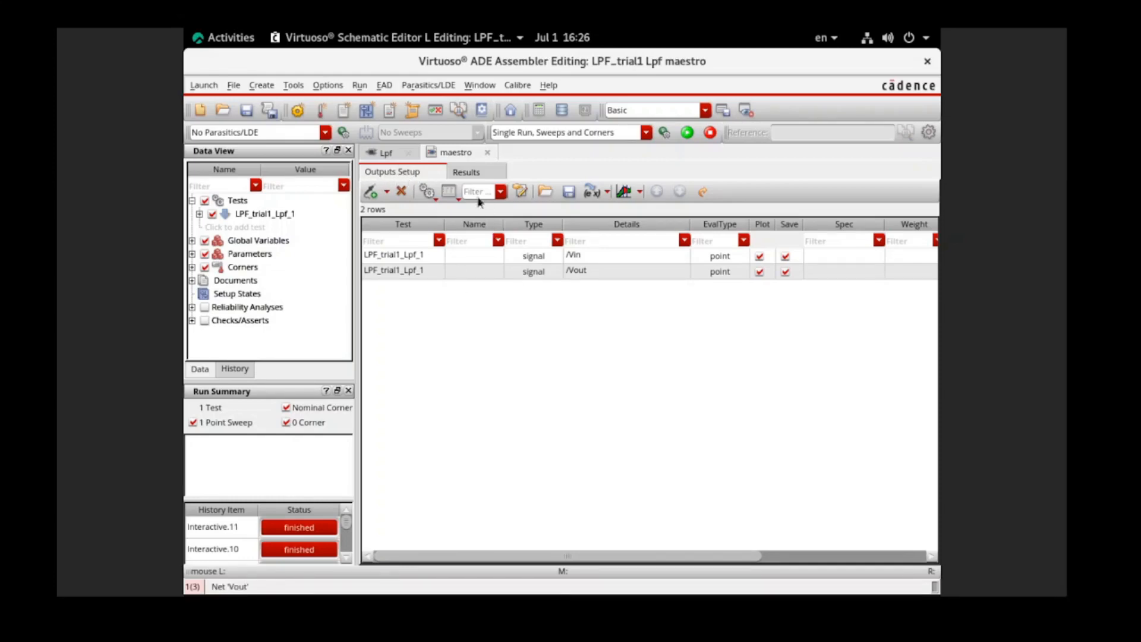
# Review the previous run's results and the analyses configured for test LPF_trial1_Lpf_1, and return to the outputs setup
pyautogui.click(475, 176)
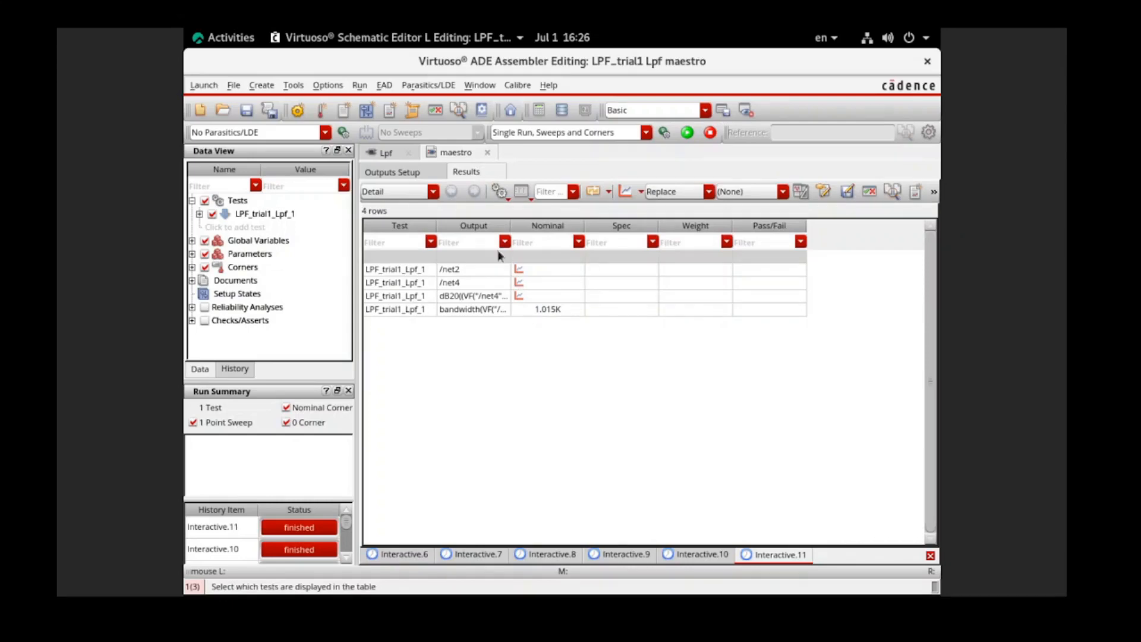
pyautogui.click(411, 176)
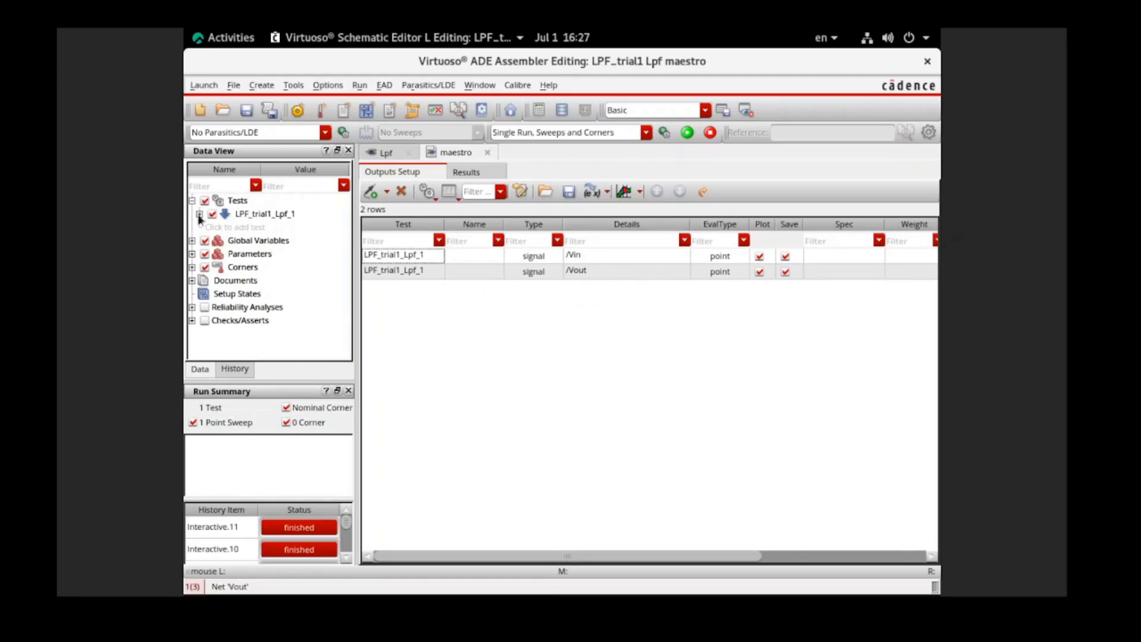
pyautogui.click(226, 219)
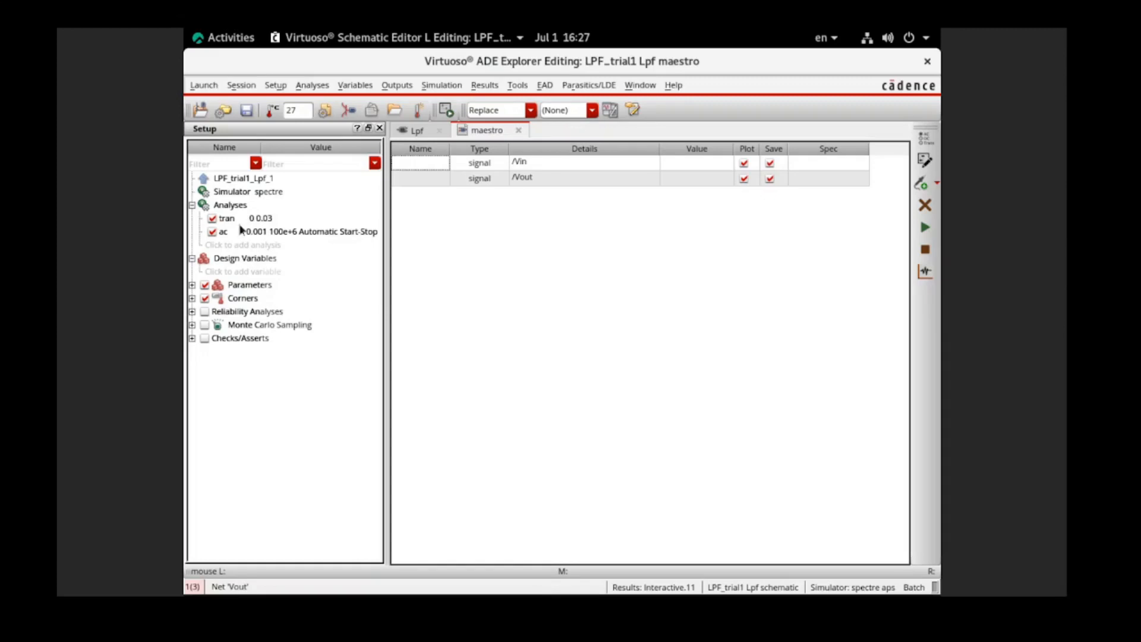
pyautogui.click(205, 180)
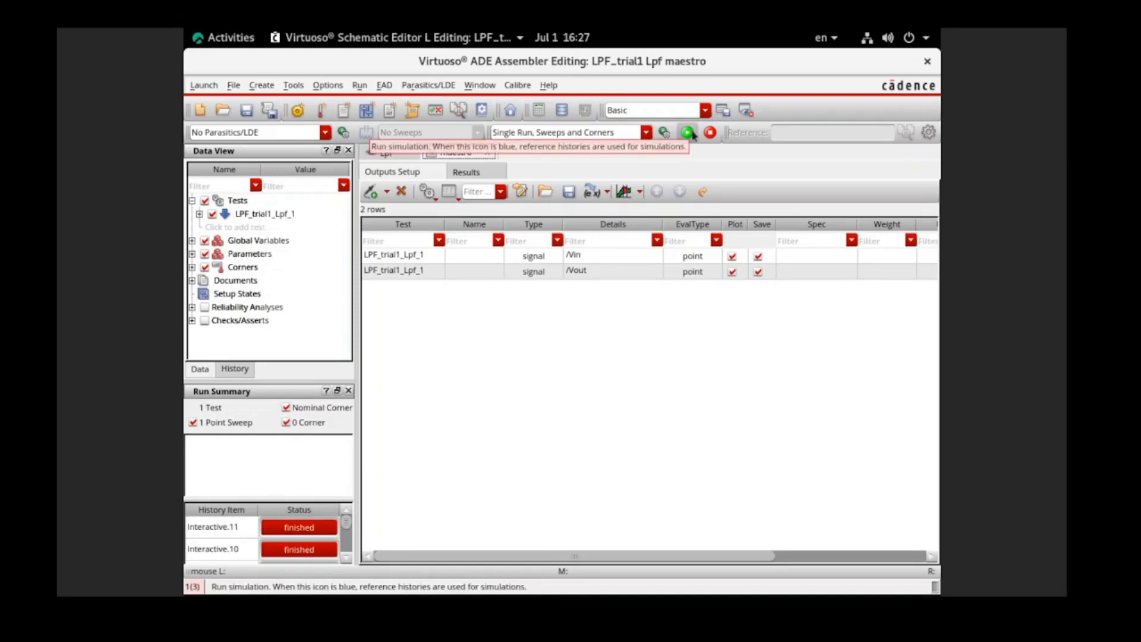
# Run the simulation, check the spectre output log for errors, and return to the results table
pyautogui.click(688, 132)
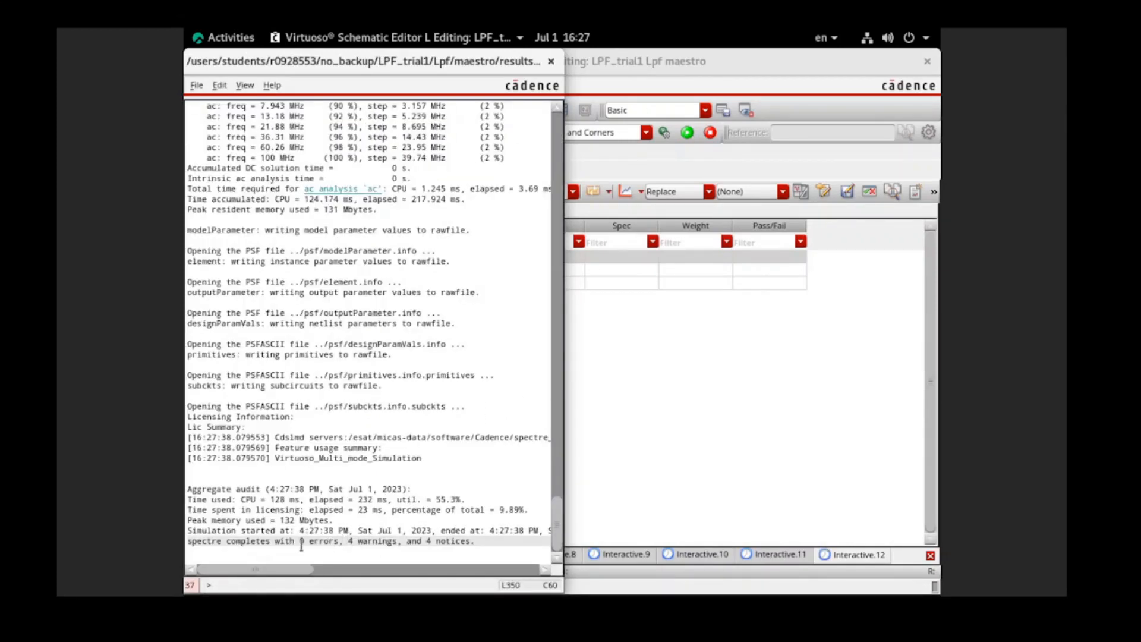
pyautogui.moveTo(295, 542); pyautogui.dragTo(340, 544)
pyautogui.click(733, 421)
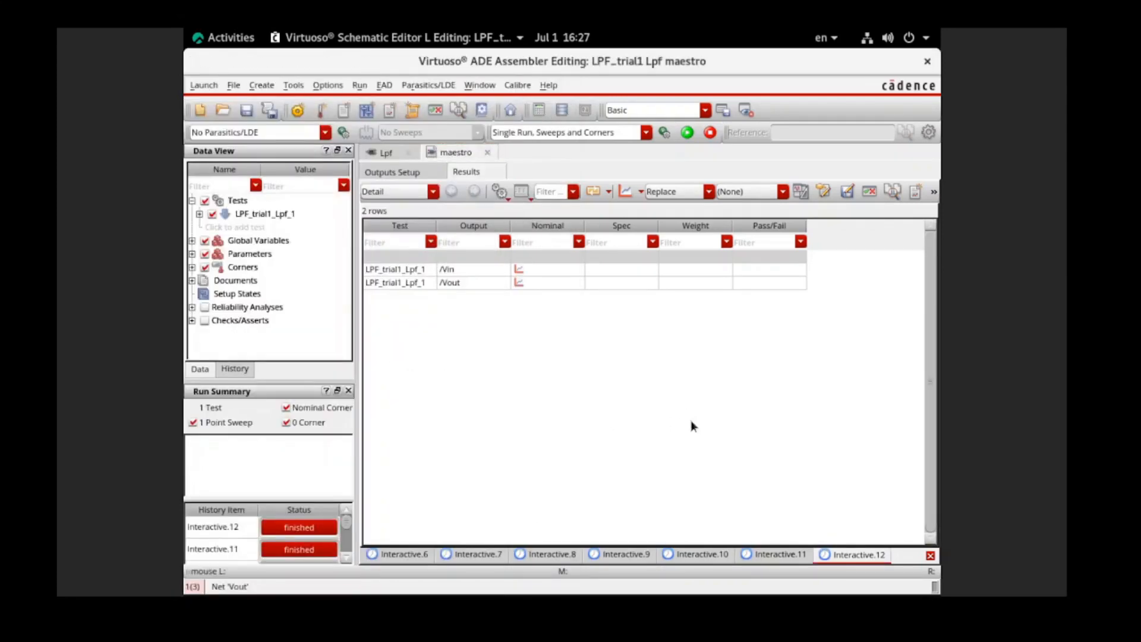
# Plot the /Vin result of the latest run, Interactive.12
pyautogui.click(543, 276)
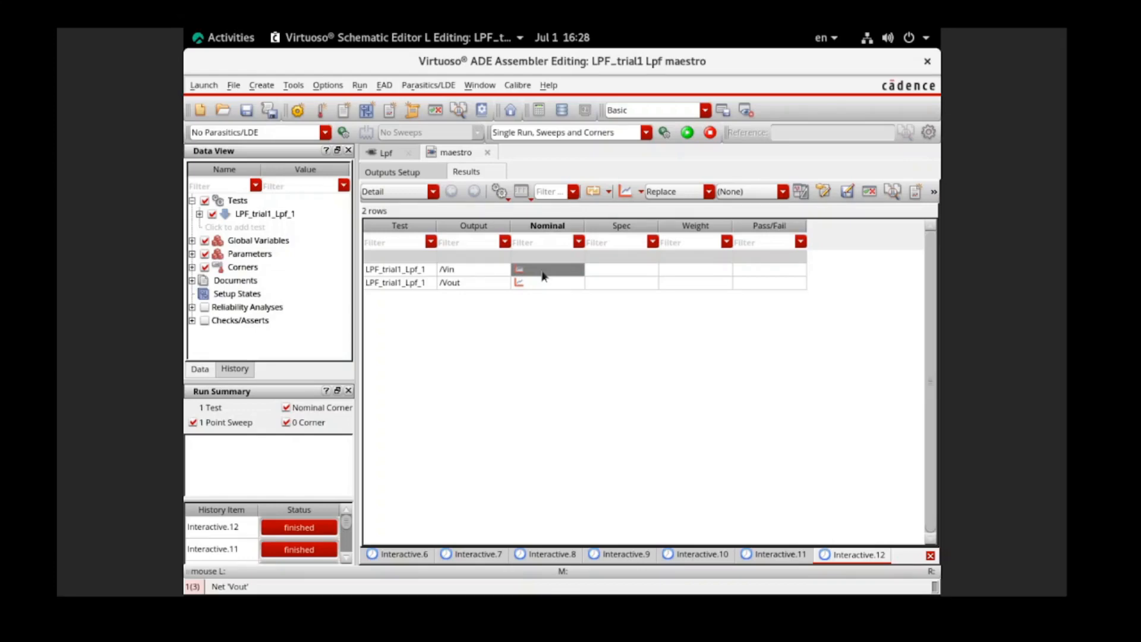
pyautogui.rightClick(543, 275)
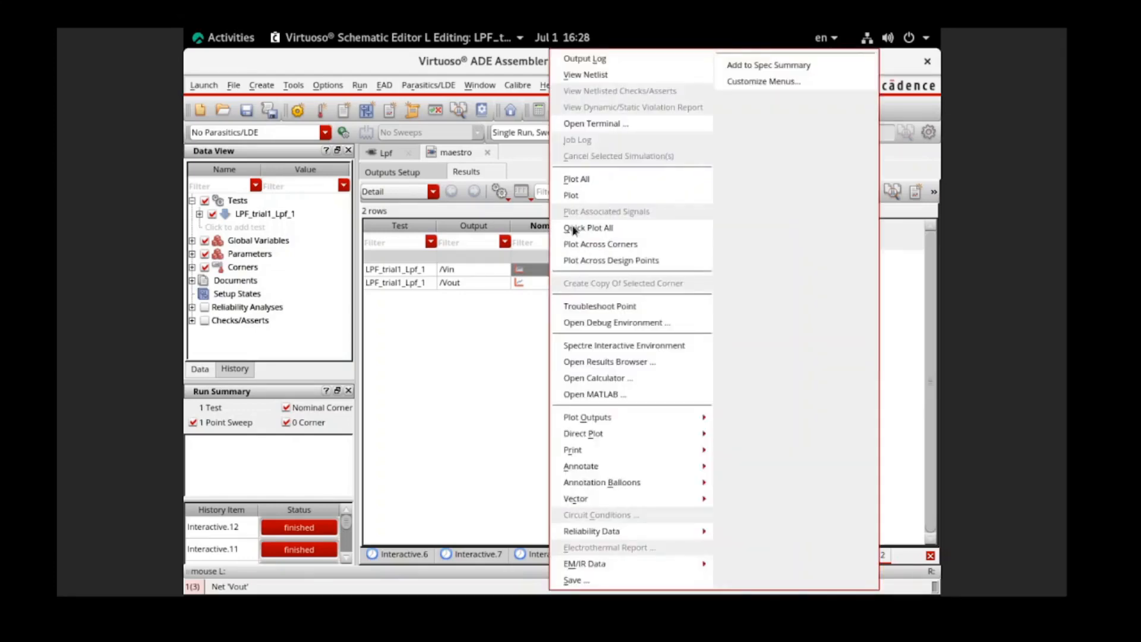
pyautogui.click(581, 204)
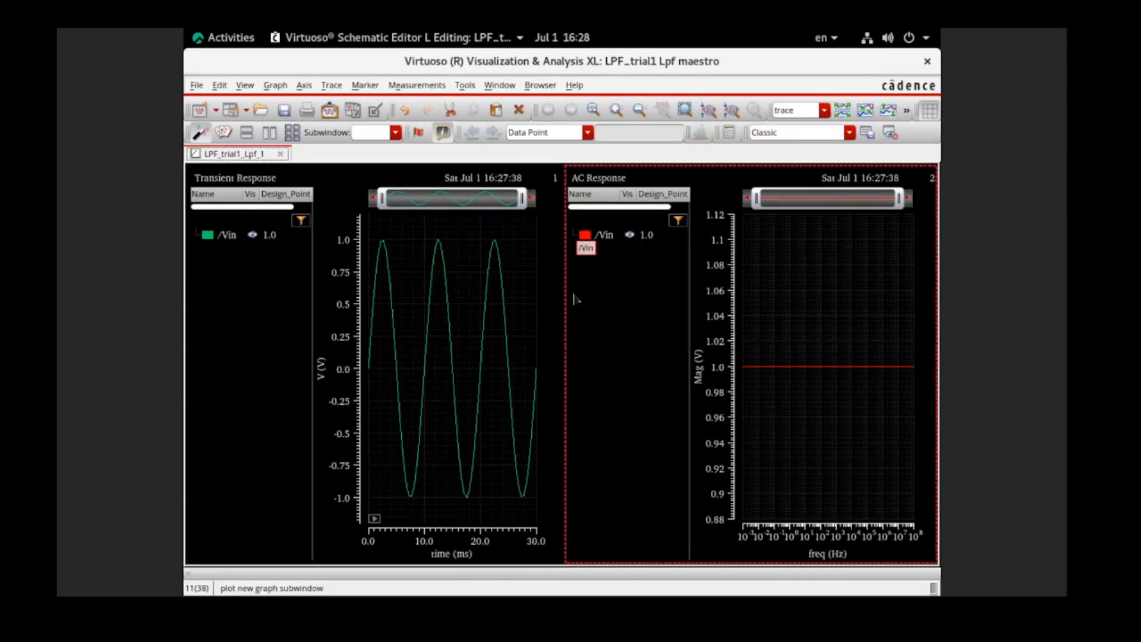
pyautogui.rightClick(676, 257)
pyautogui.click(632, 328)
pyautogui.rightClick(631, 328)
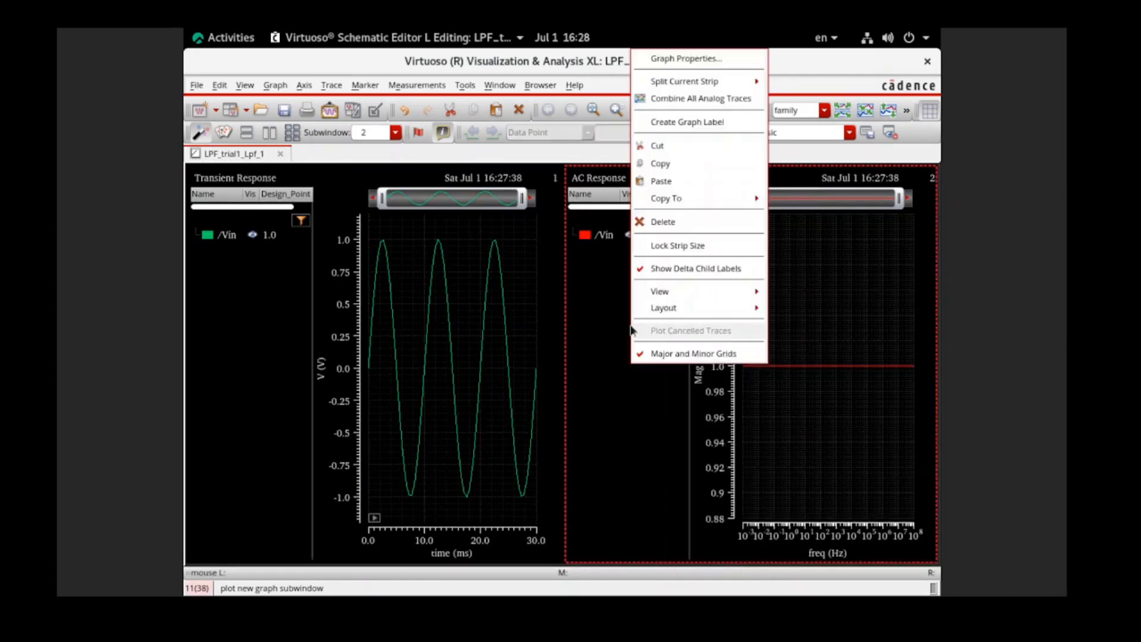
pyautogui.click(613, 334)
pyautogui.rightClick(613, 336)
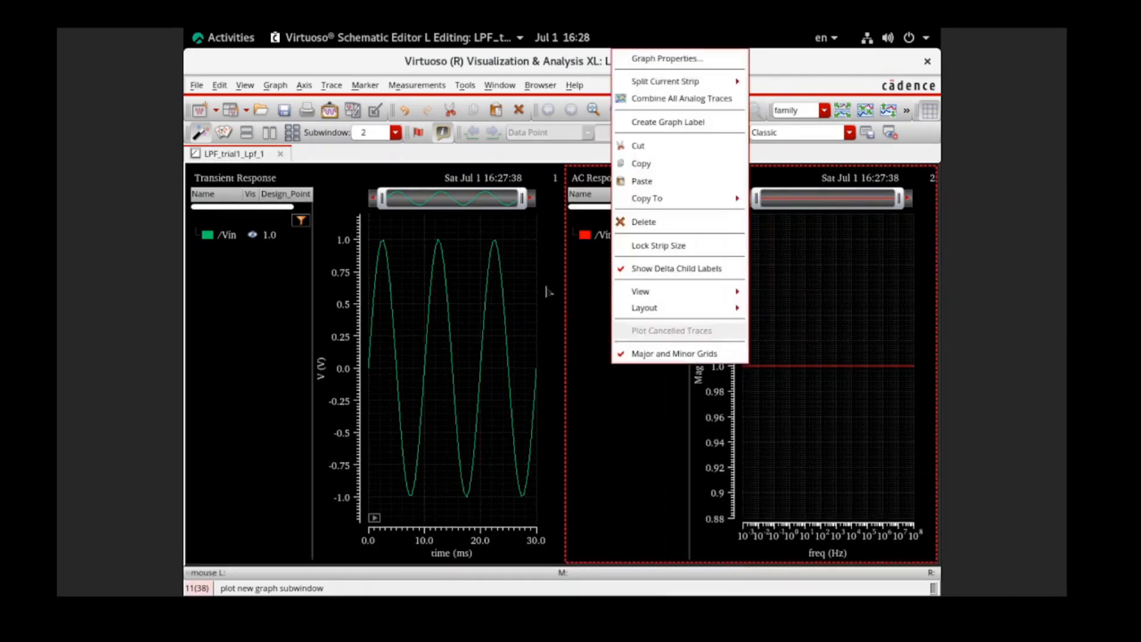
pyautogui.click(547, 291)
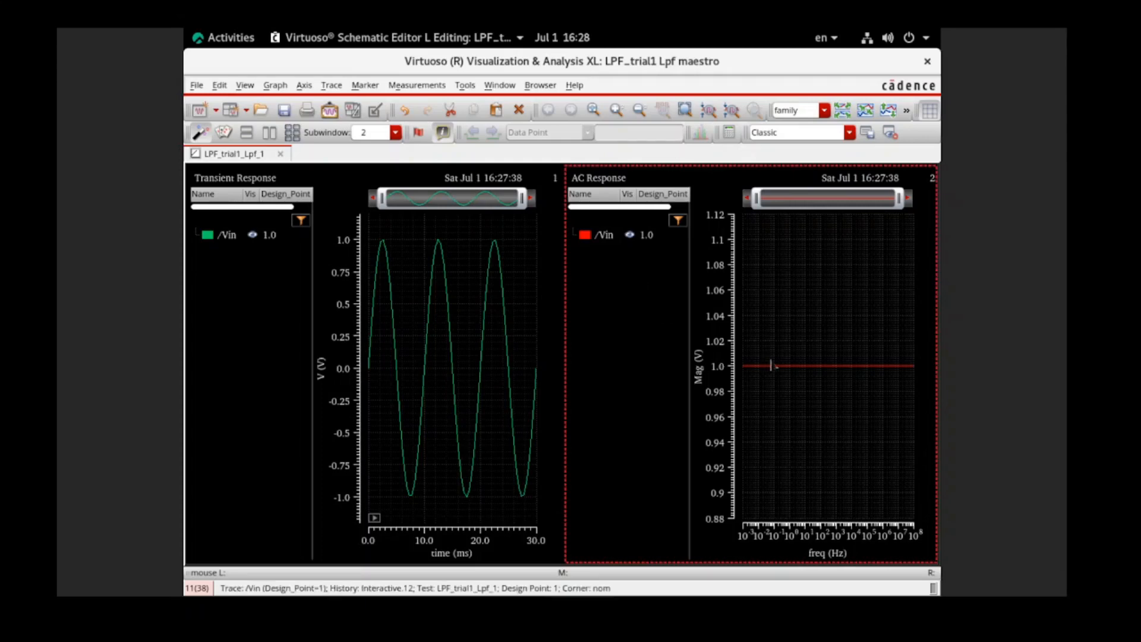
# Delete the AC Response subwindow, leaving only the Transient Response graph
pyautogui.moveTo(777, 367)
pyautogui.rightClick(650, 313)
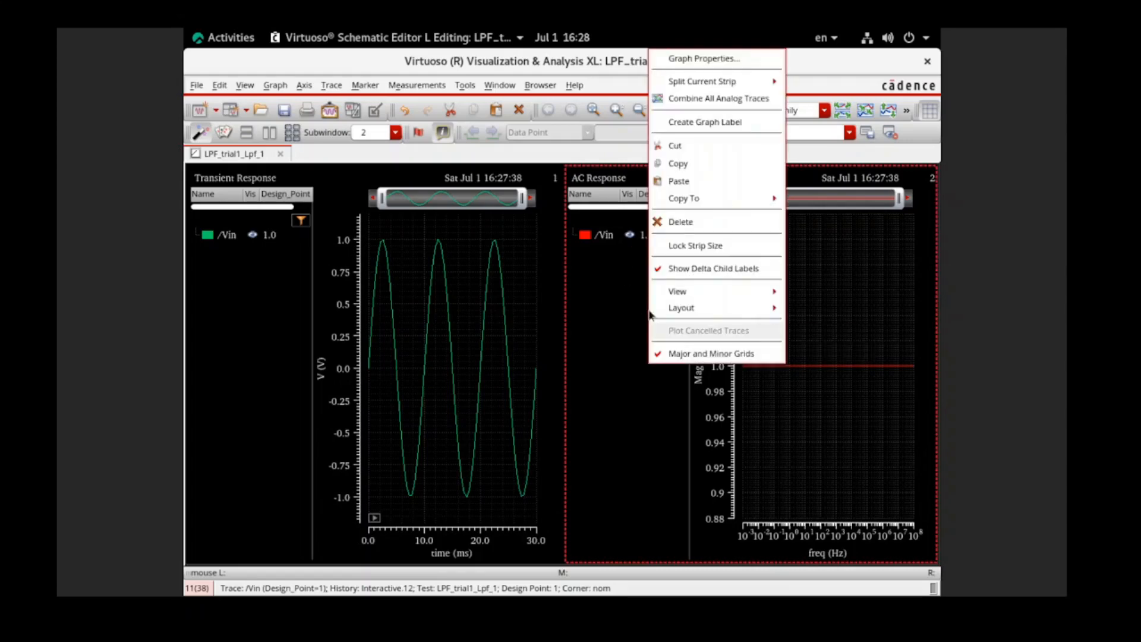
pyautogui.click(679, 223)
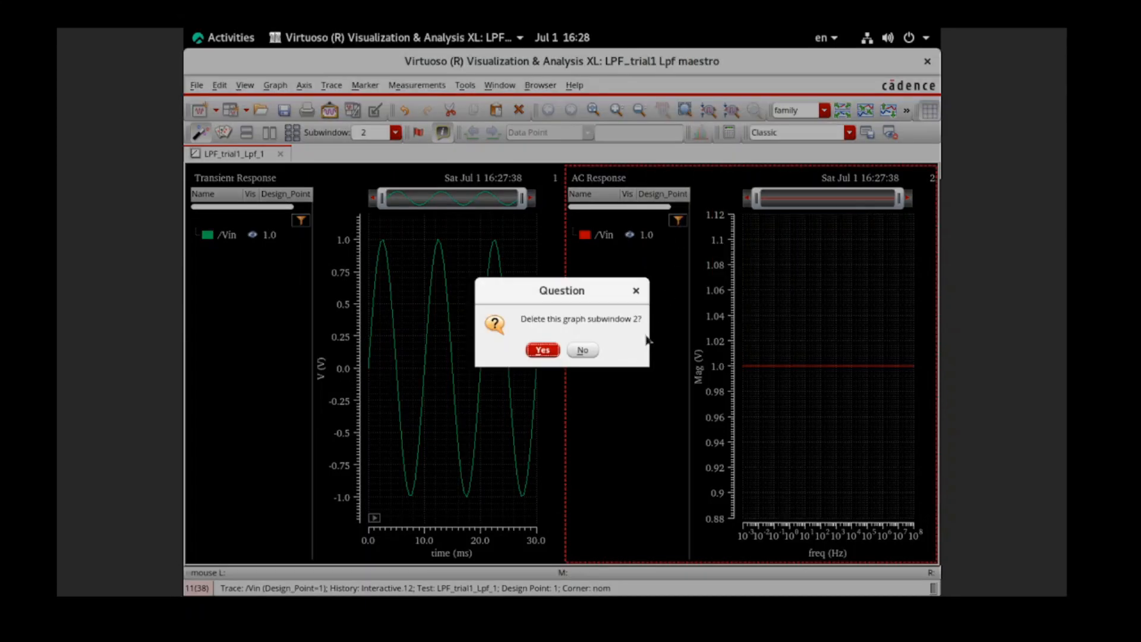
pyautogui.click(542, 351)
pyautogui.rightClick(544, 356)
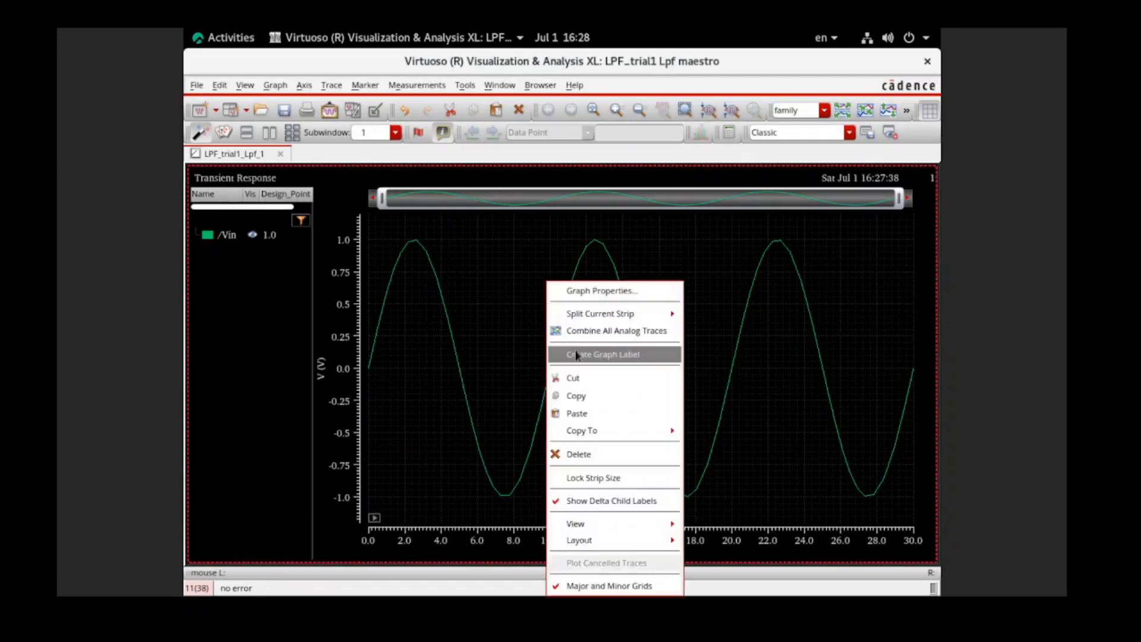
pyautogui.rightClick(574, 357)
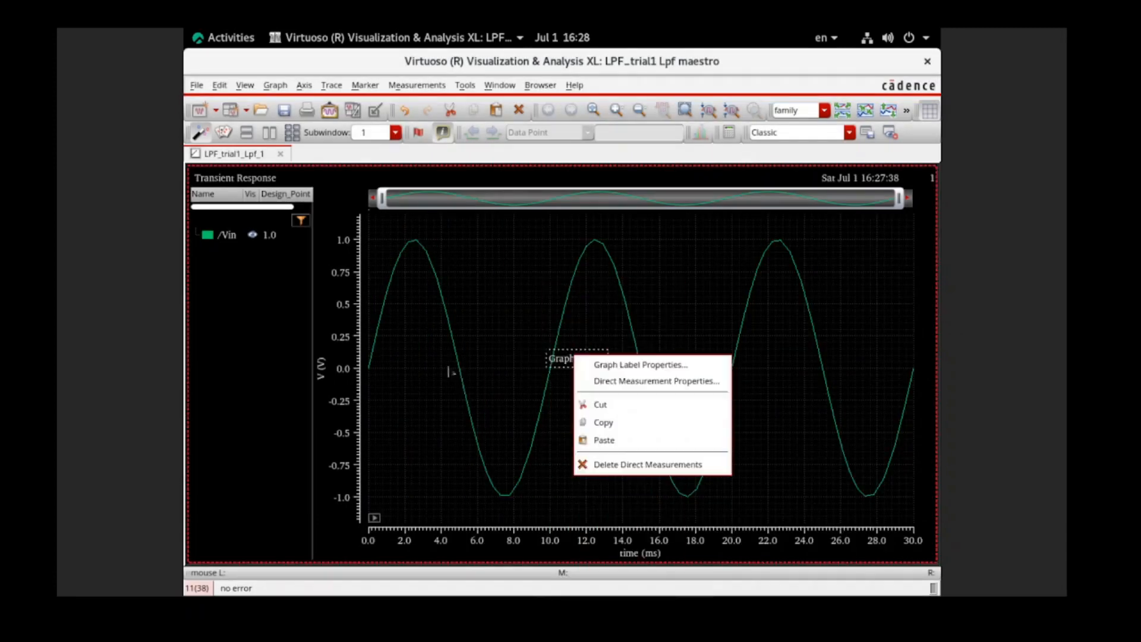
pyautogui.rightClick(515, 360)
pyautogui.rightClick(675, 278)
pyautogui.click(675, 278)
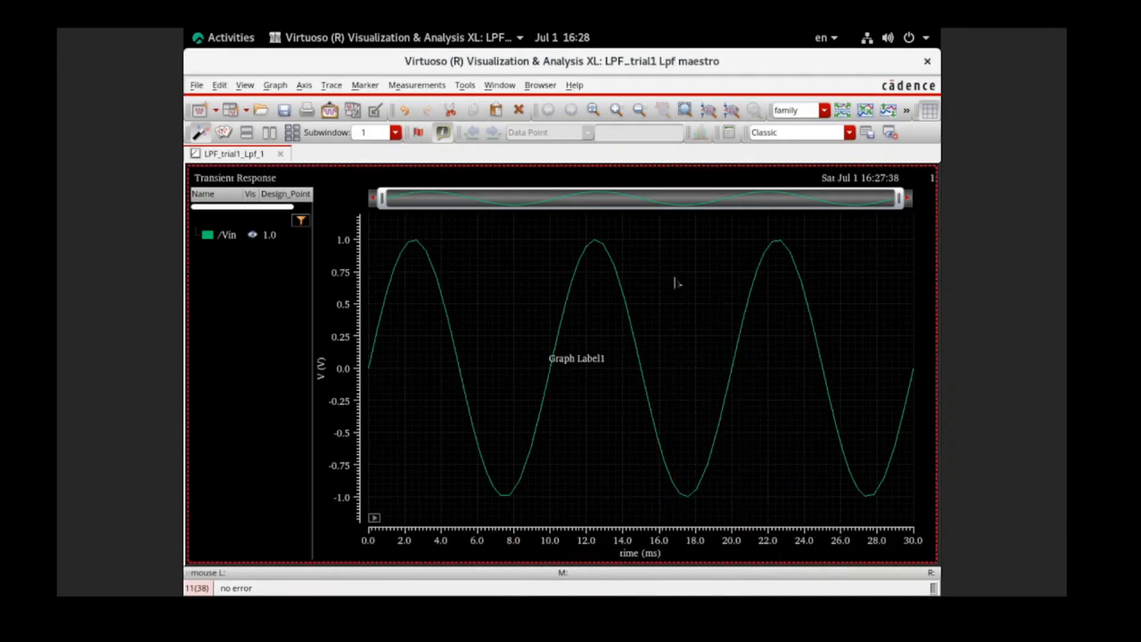
pyautogui.click(567, 359)
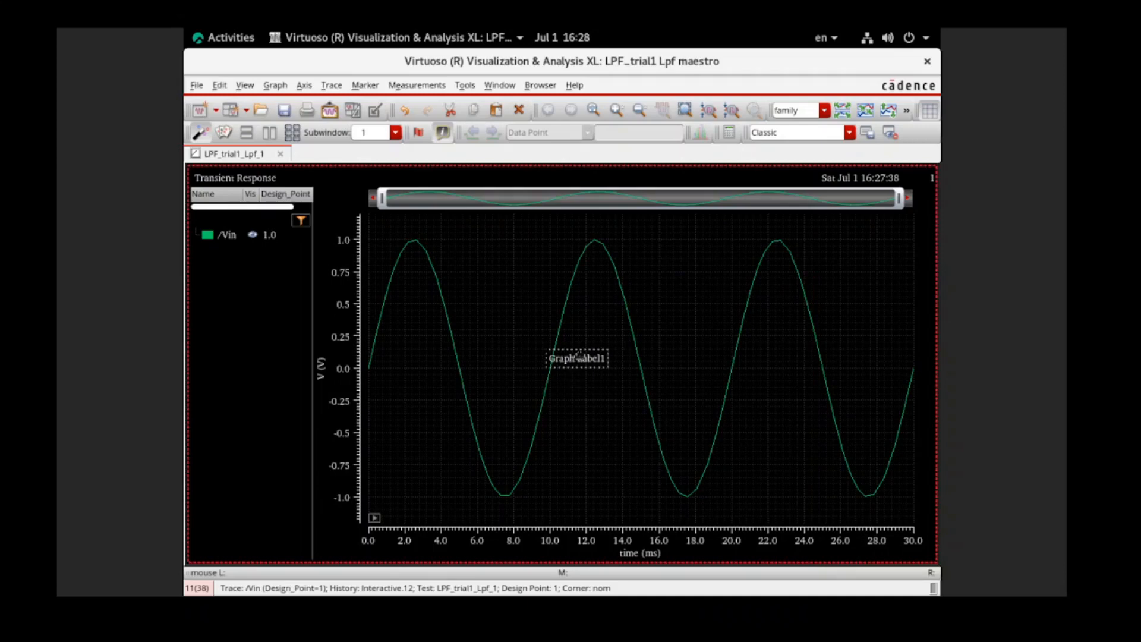
pyautogui.moveTo(570, 359); pyautogui.dragTo(496, 259)
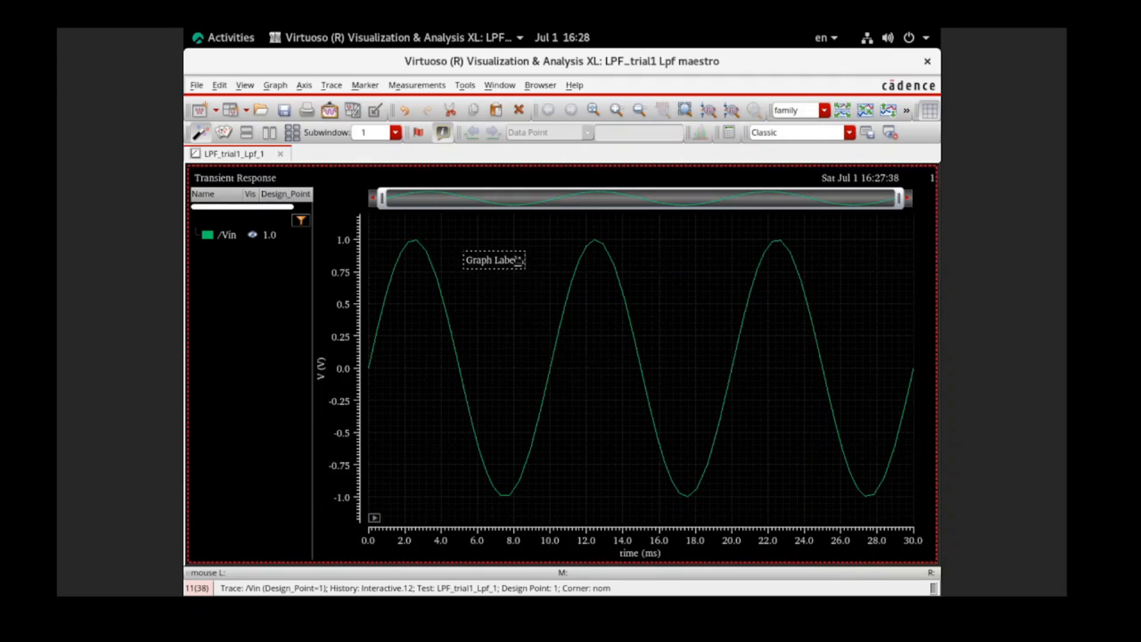
pyautogui.press('Delete')
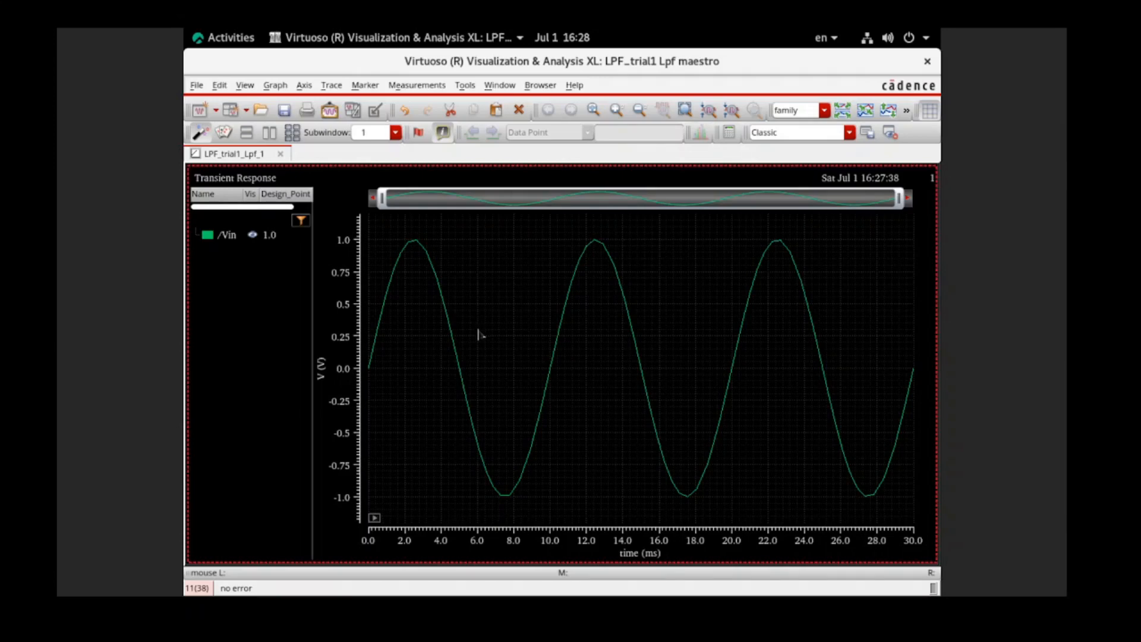
# Place a vertical marker on the /Vin transient waveform and move it to about 10.03 ms
pyautogui.press('v')
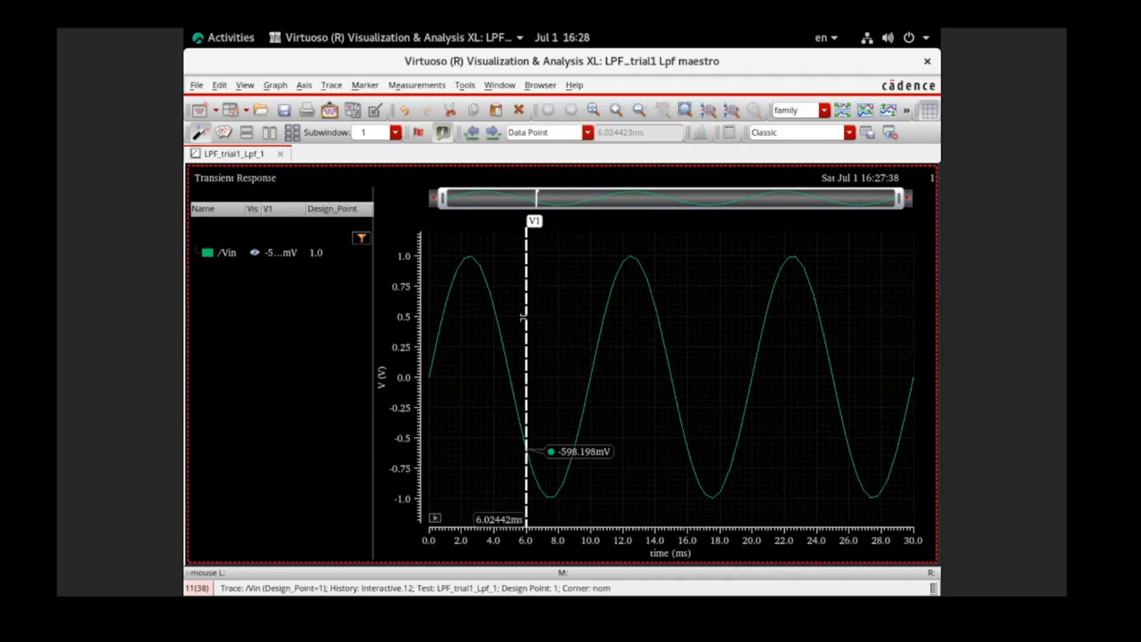
pyautogui.moveTo(523, 318)
pyautogui.mouseDown()
pyautogui.moveTo(508, 319)
pyautogui.moveTo(592, 323)
pyautogui.mouseUp()
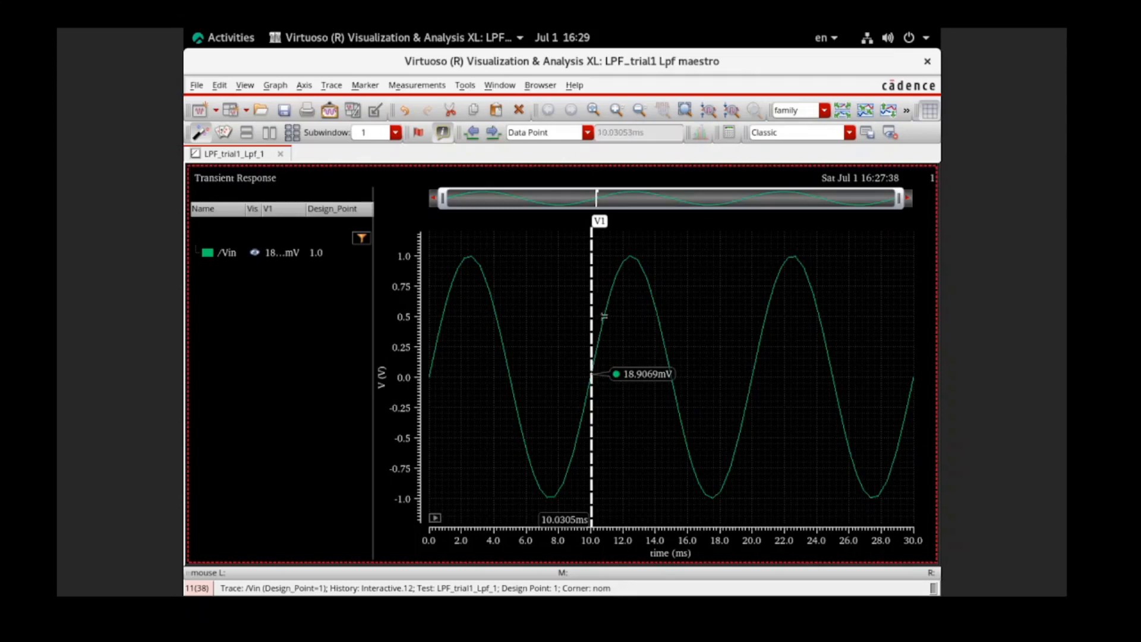
# Add two more vertical markers to the /Vin transient waveform, at about 19.92 ms and about 29.91 ms
pyautogui.click(691, 307)
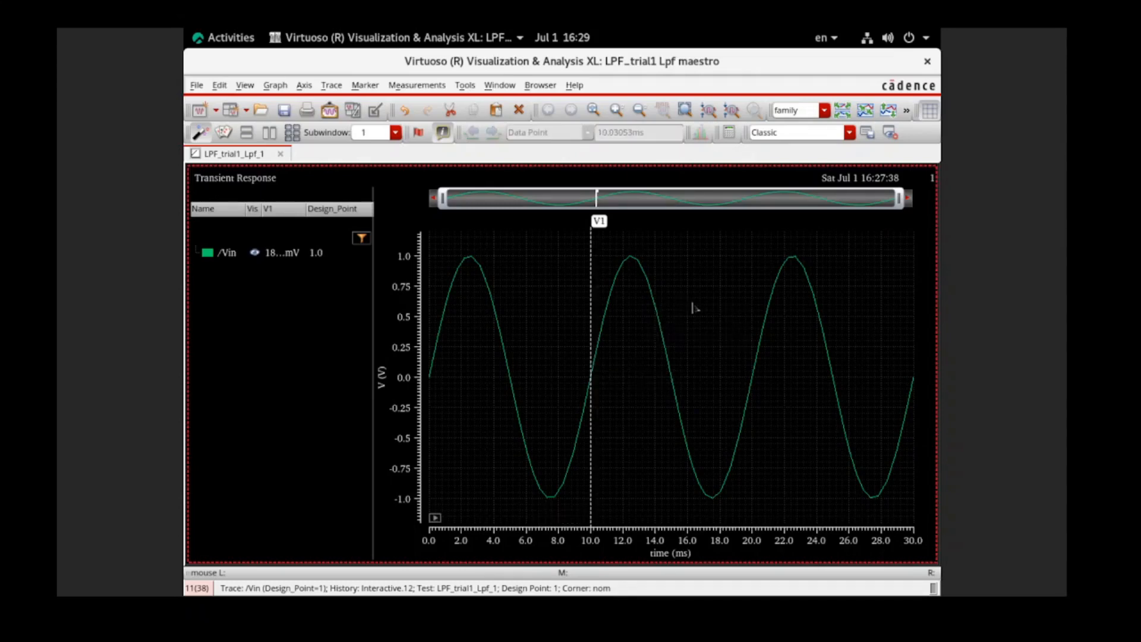
pyautogui.press('v')
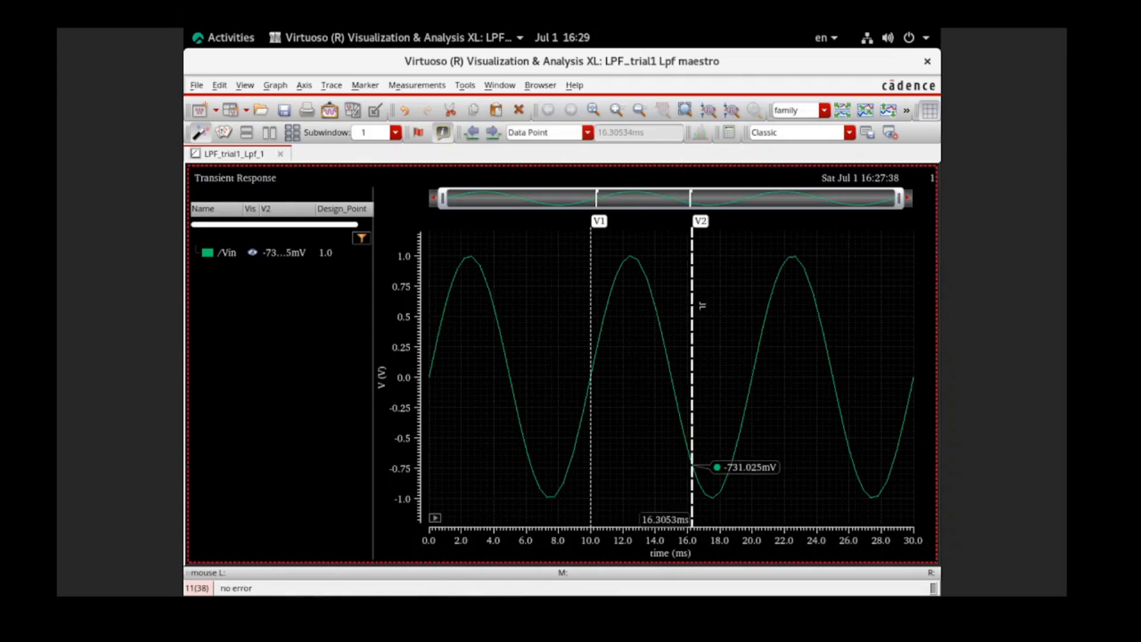
pyautogui.moveTo(697, 308); pyautogui.dragTo(752, 310)
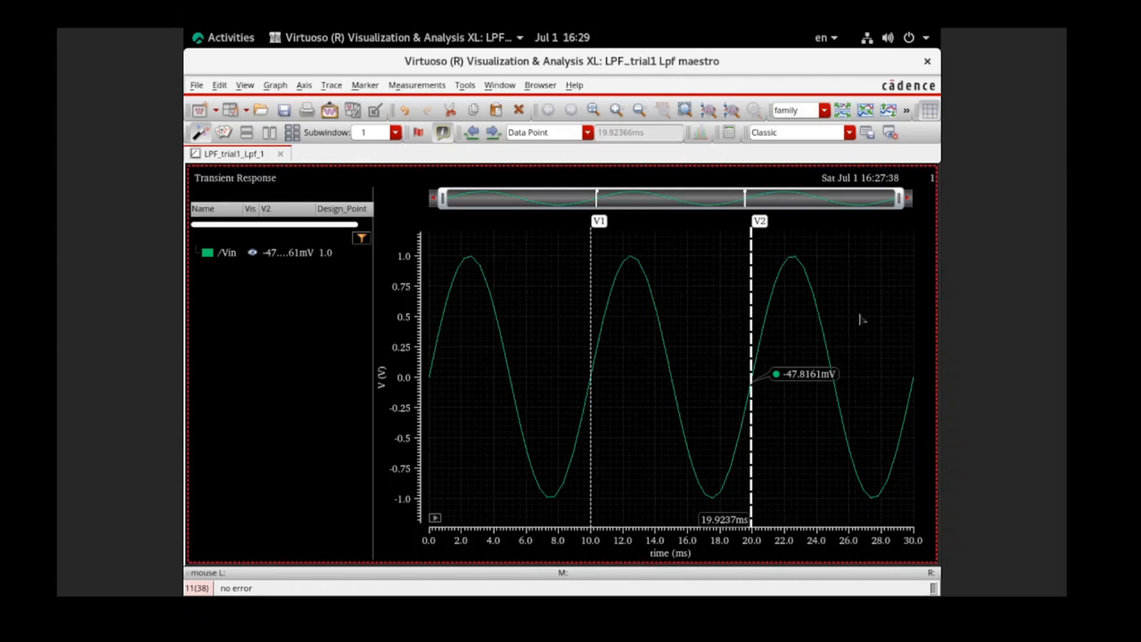
pyautogui.press('v')
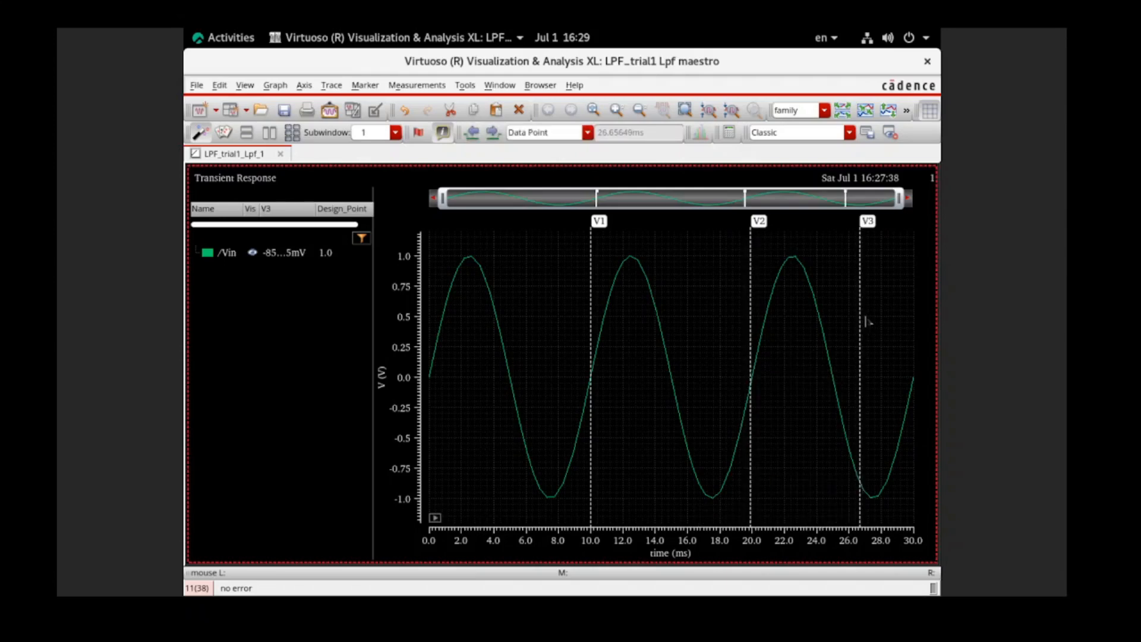
pyautogui.moveTo(892, 317); pyautogui.dragTo(916, 313)
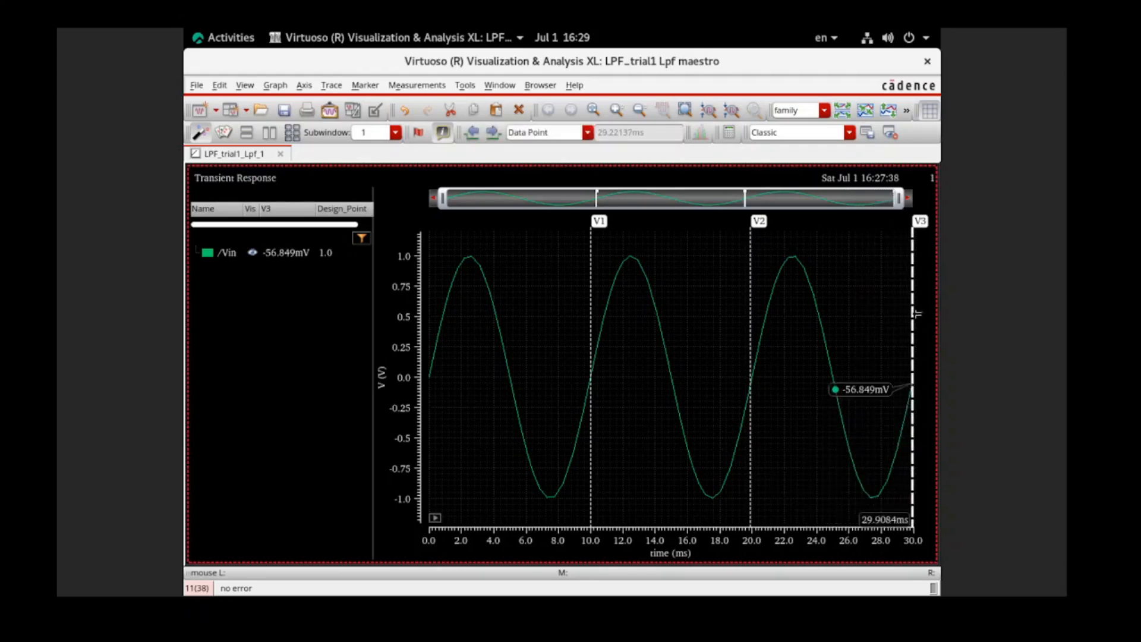
pyautogui.click(864, 308)
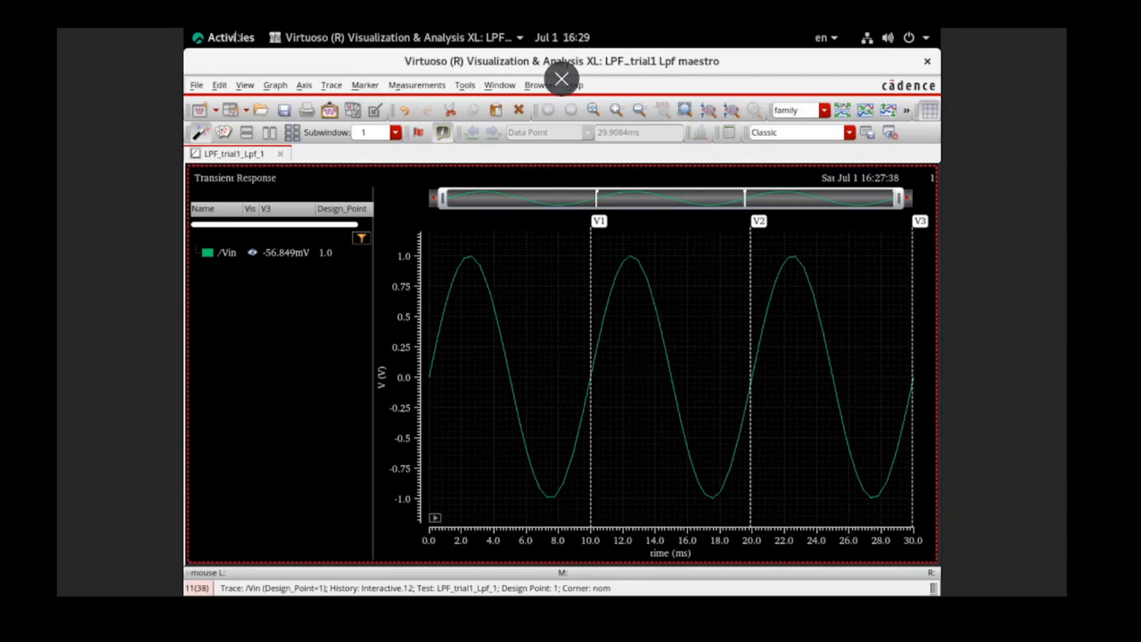
# Return to the ADE Assembler results and direct-plot the AC Magnitude & Phase of the Vout net
pyautogui.click(241, 42)
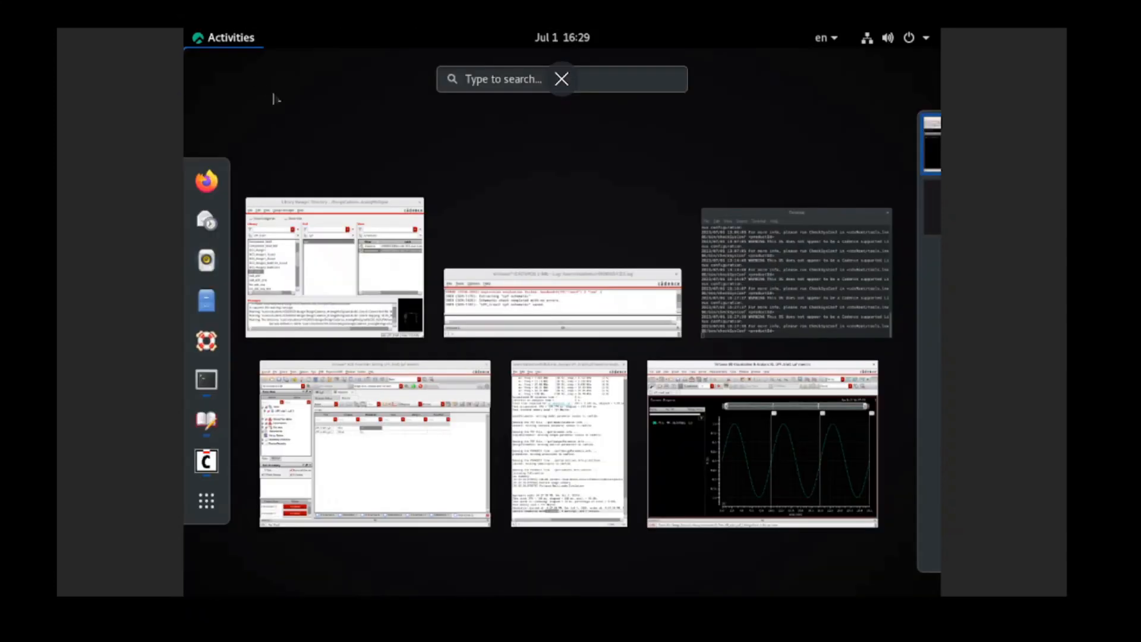
pyautogui.click(431, 460)
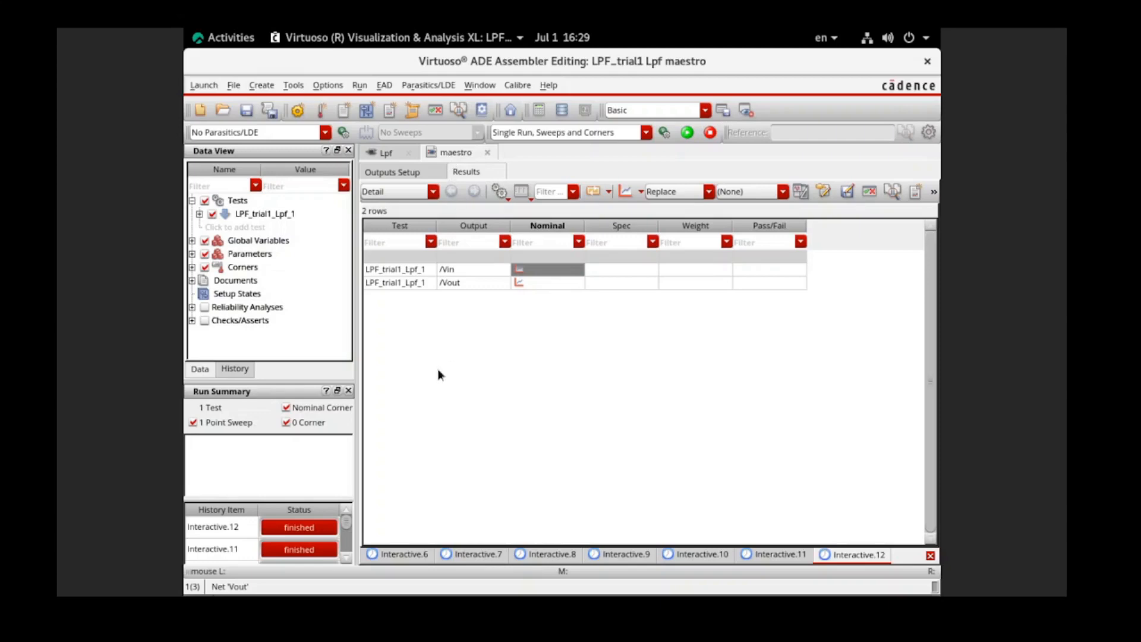
pyautogui.click(524, 284)
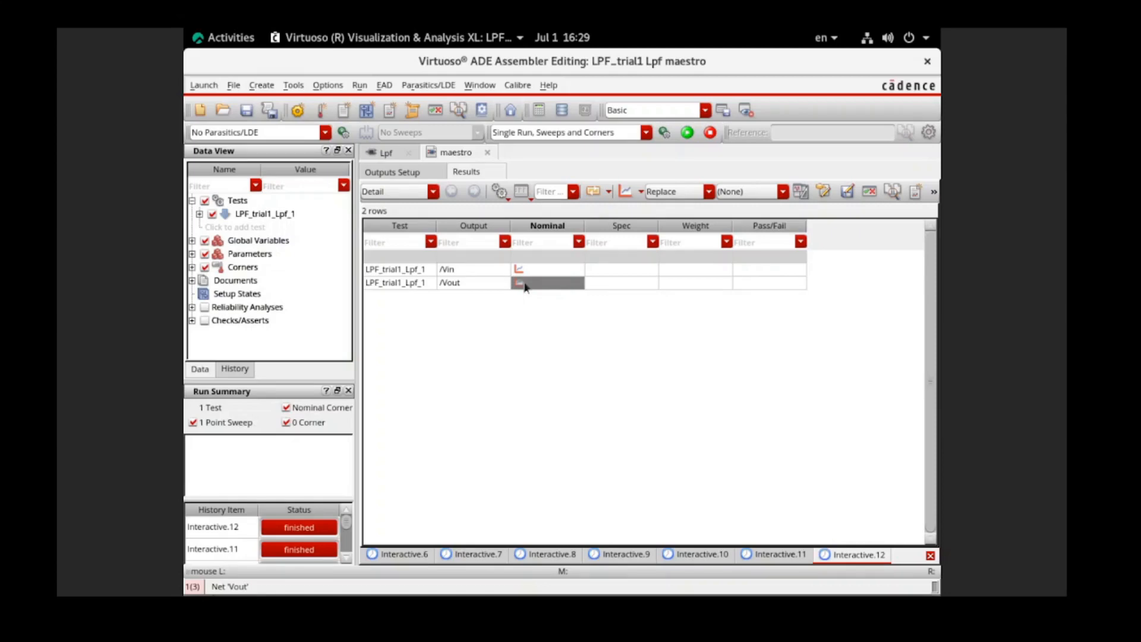
pyautogui.rightClick(526, 287)
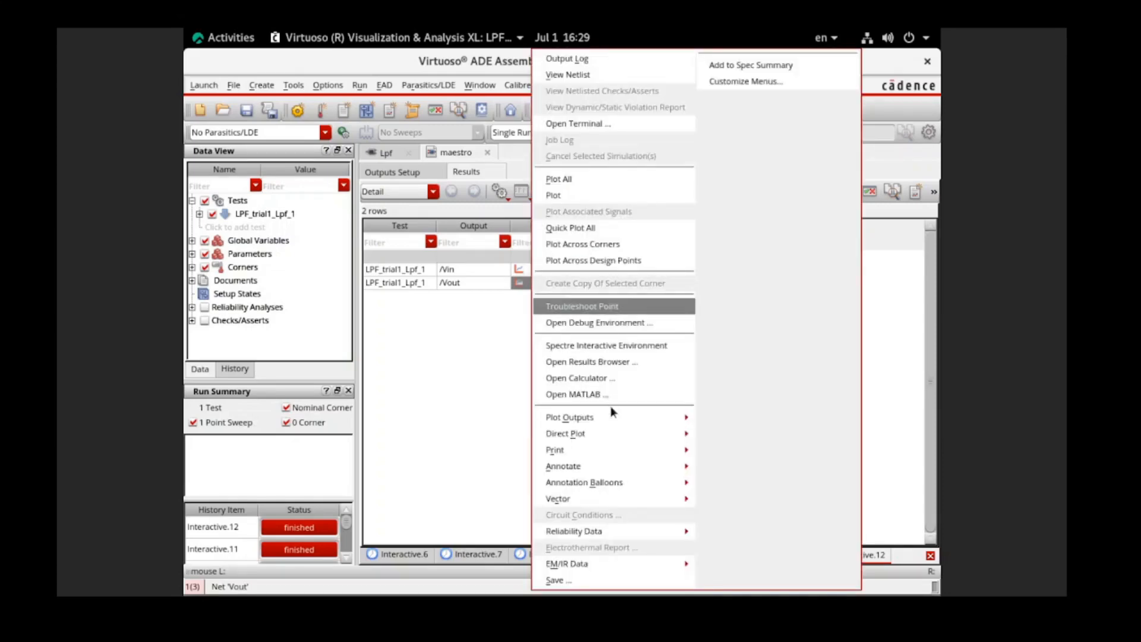
pyautogui.moveTo(611, 434)
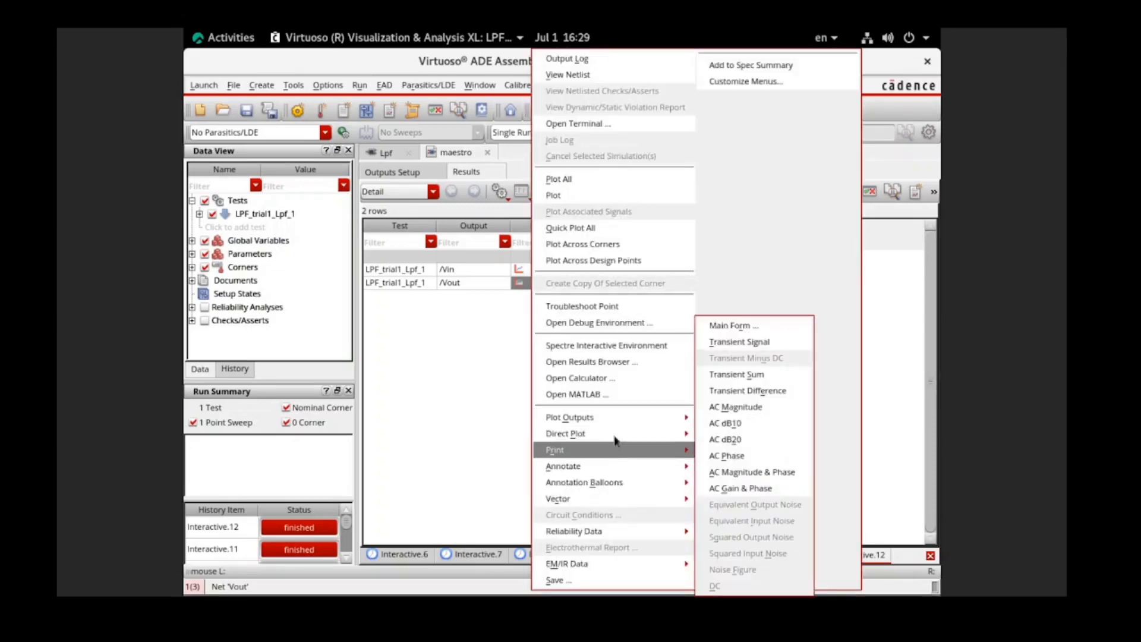
pyautogui.click(751, 473)
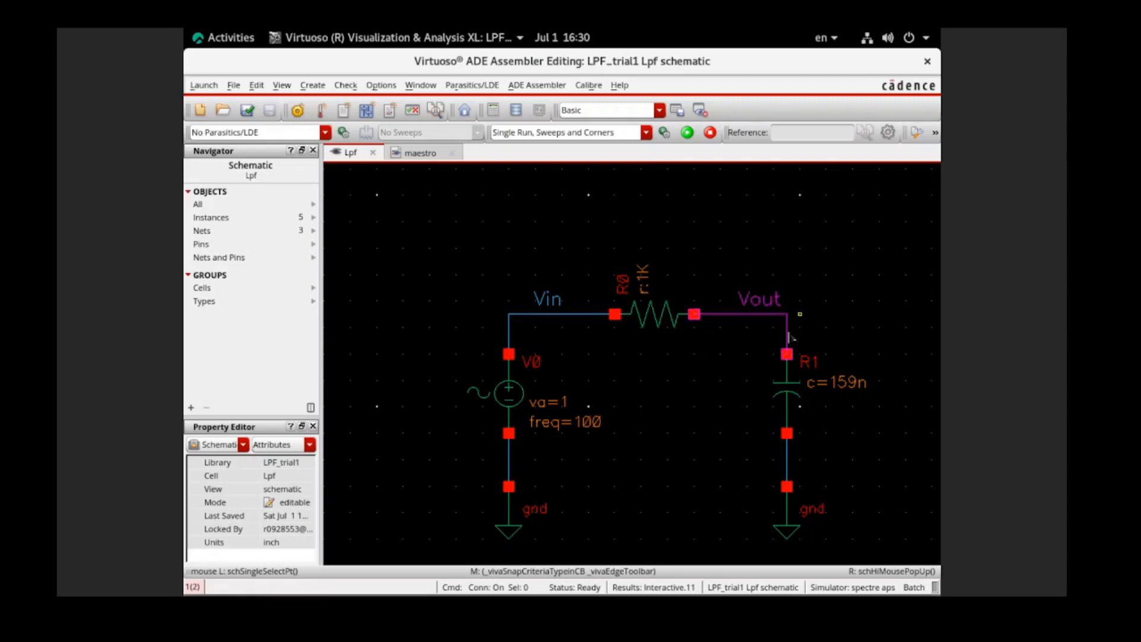
# Run the simulation again, look through the spectre output log, and return to the AC Response graph
pyautogui.click(686, 133)
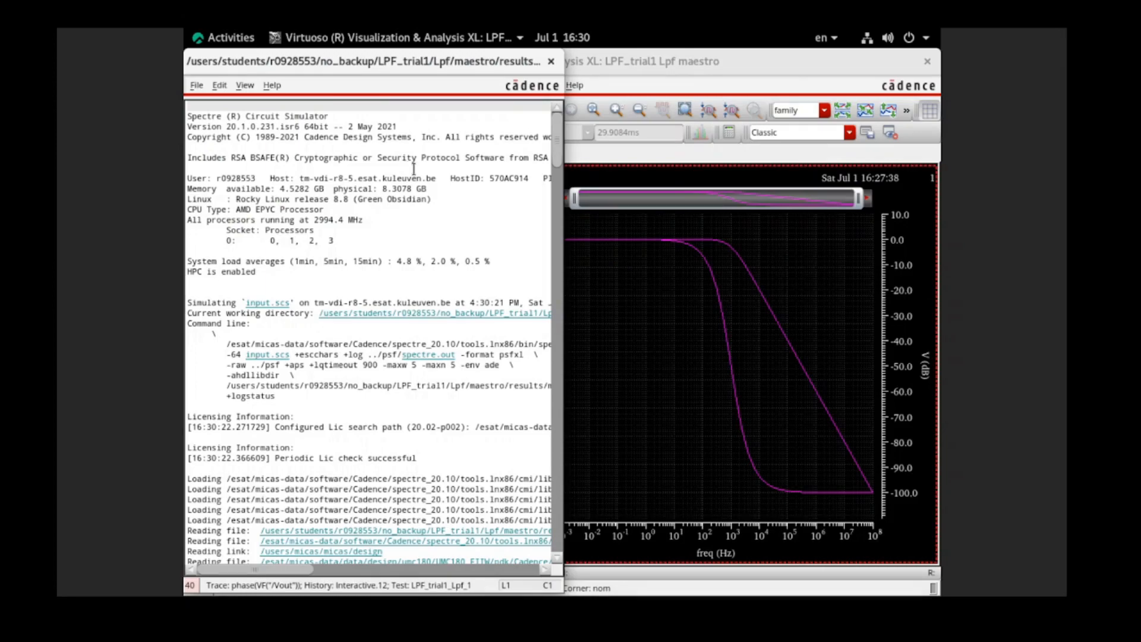
pyautogui.scroll(-5, 467, 403)
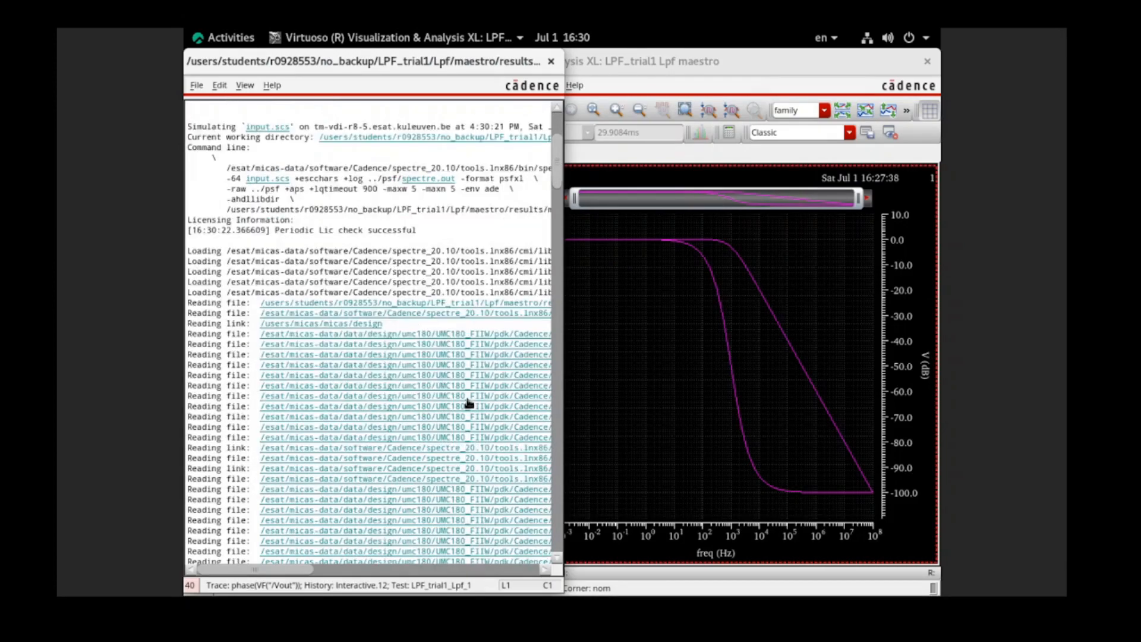
pyautogui.scroll(-15, 468, 403)
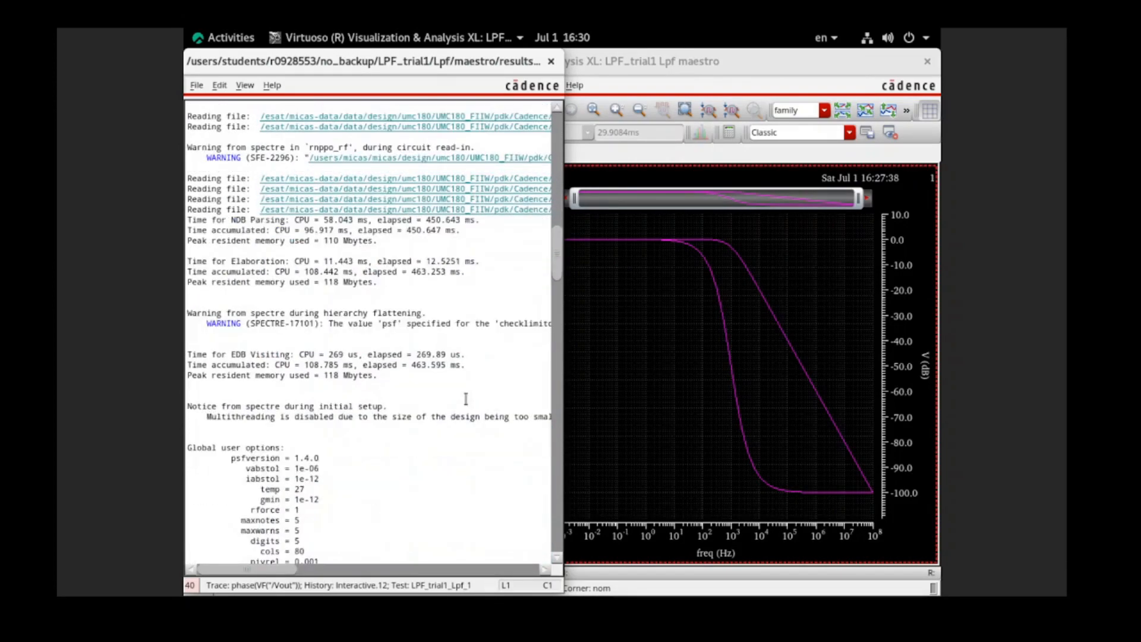
pyautogui.scroll(-8, 467, 398)
pyautogui.click(664, 376)
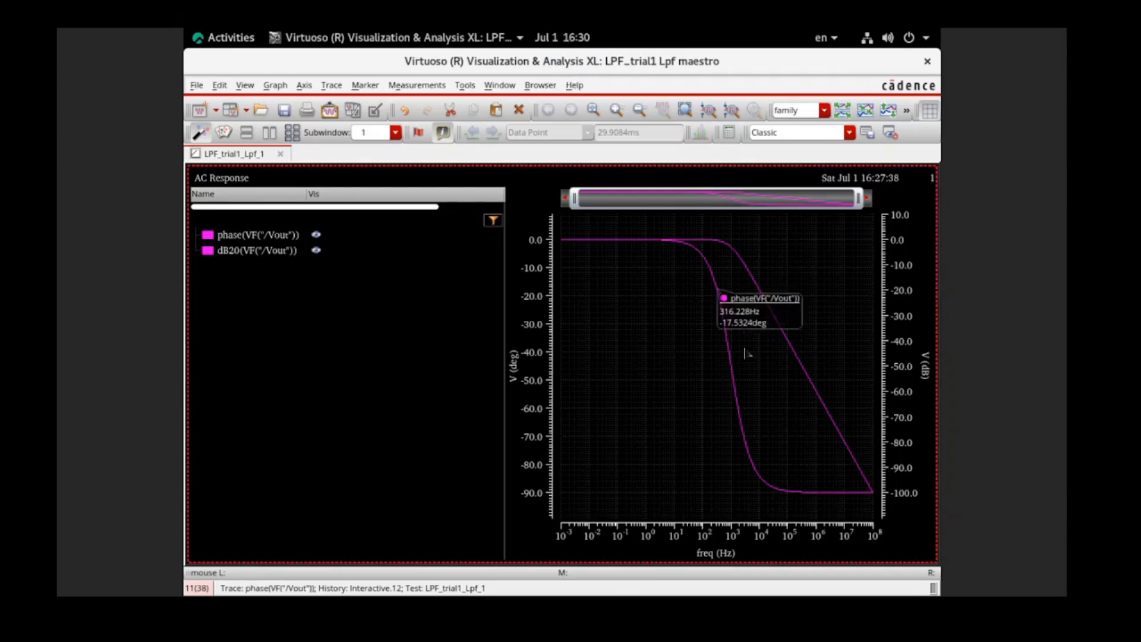
# Split the AC Response graph by trace into separate strips for phase and dB20 of Vout
pyautogui.rightClick(658, 346)
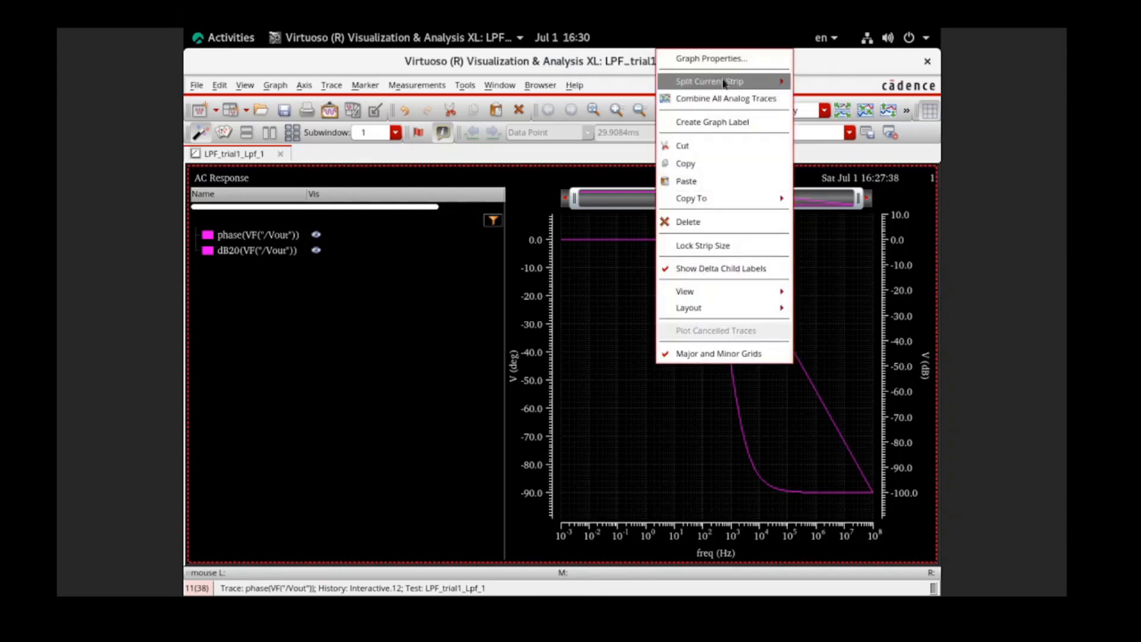
pyautogui.moveTo(724, 82)
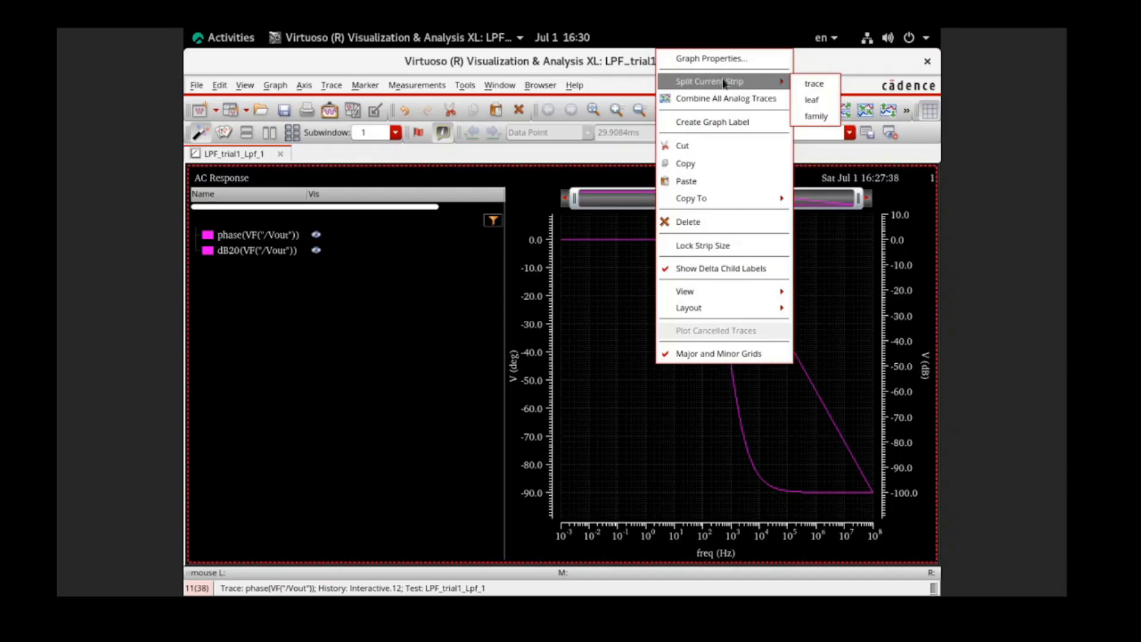
pyautogui.click(812, 85)
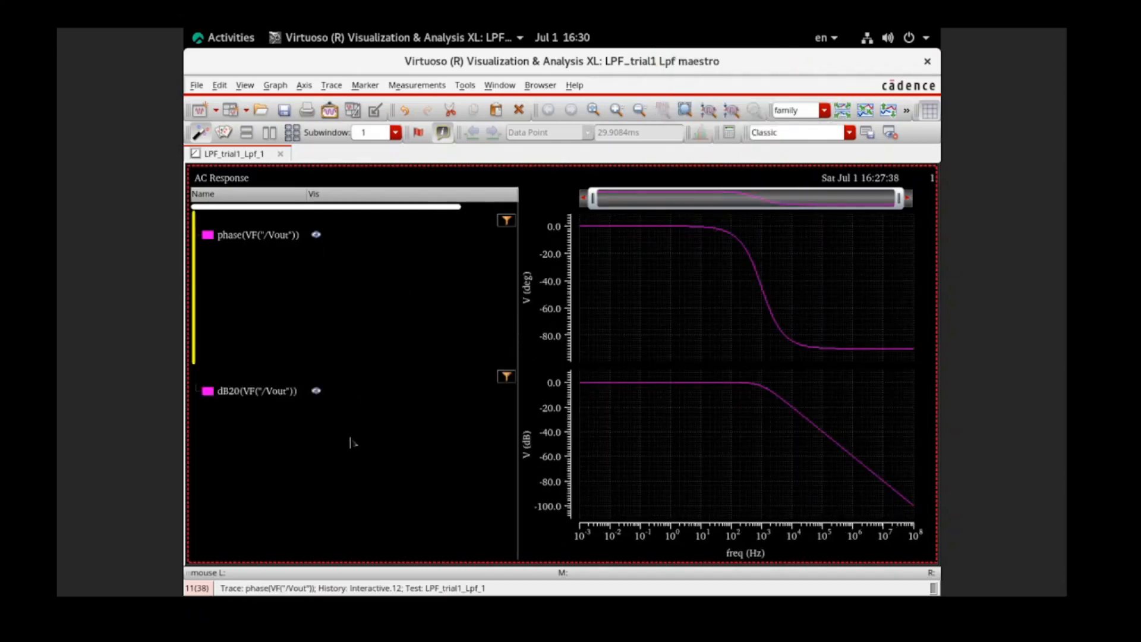
# Merge the phase trace into the dB20 strip and split by trace again, placing the magnitude above the phase
pyautogui.moveTo(237, 237)
pyautogui.mouseDown()
pyautogui.moveTo(264, 416)
pyautogui.moveTo(284, 435)
pyautogui.mouseUp()
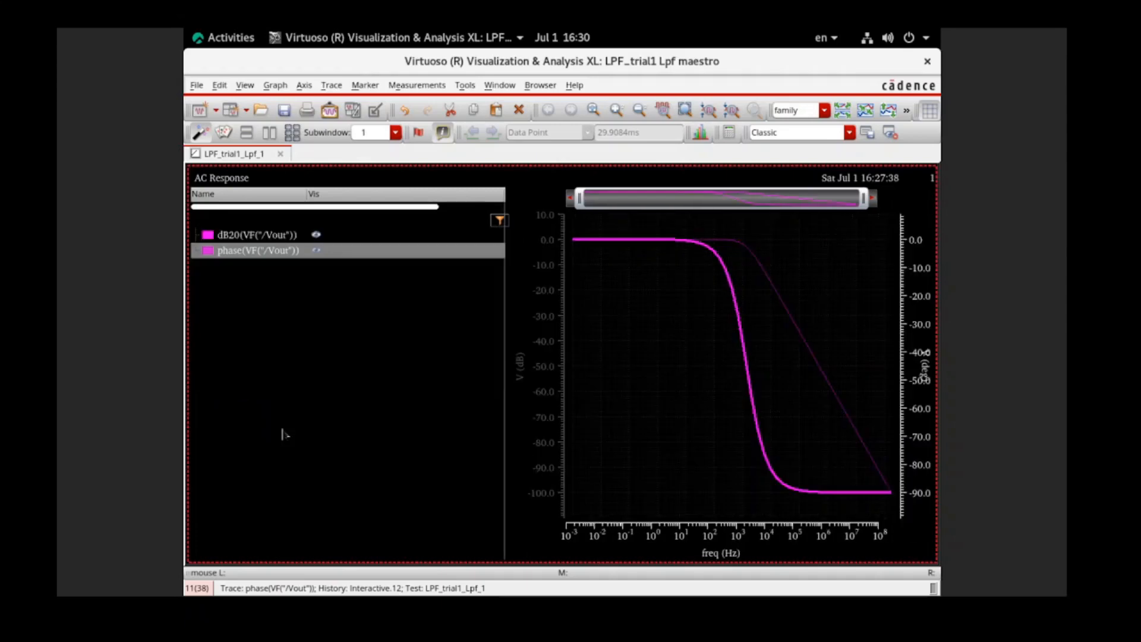
pyautogui.rightClick(651, 350)
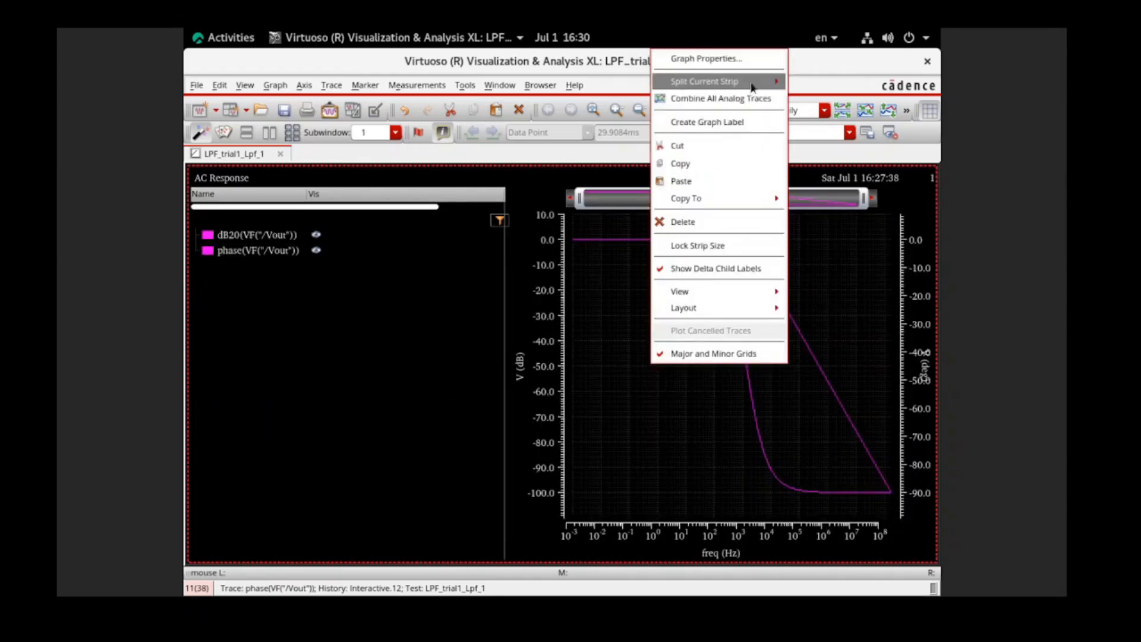
pyautogui.moveTo(752, 87)
pyautogui.click(809, 81)
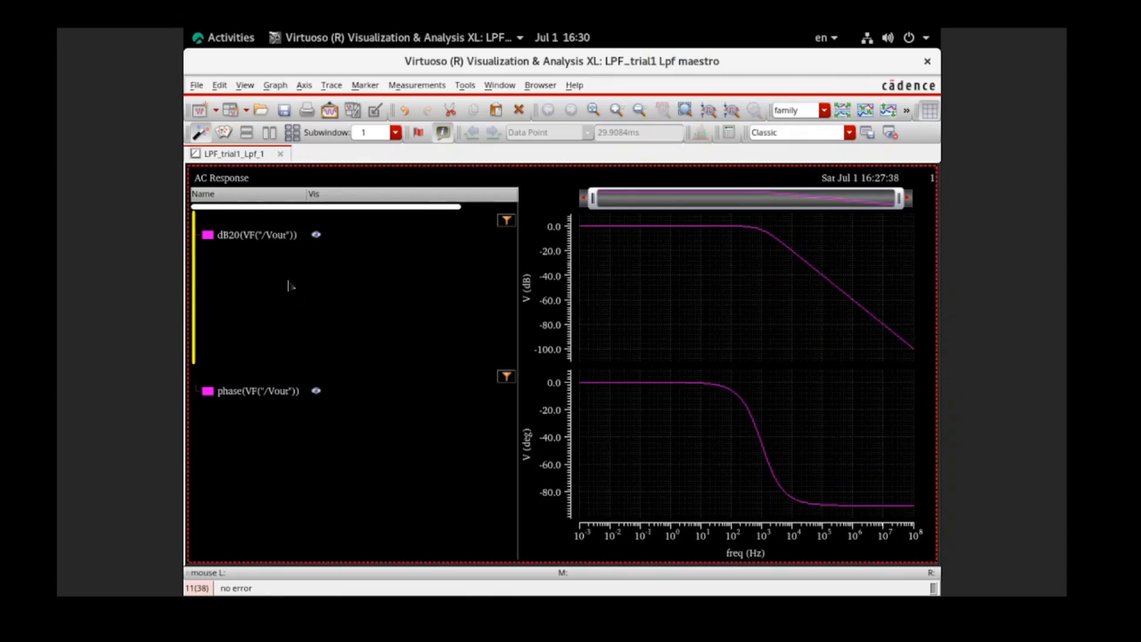
# Place a vertical marker across the magnitude and phase strips and move it to 1.0 kHz
pyautogui.click(381, 487)
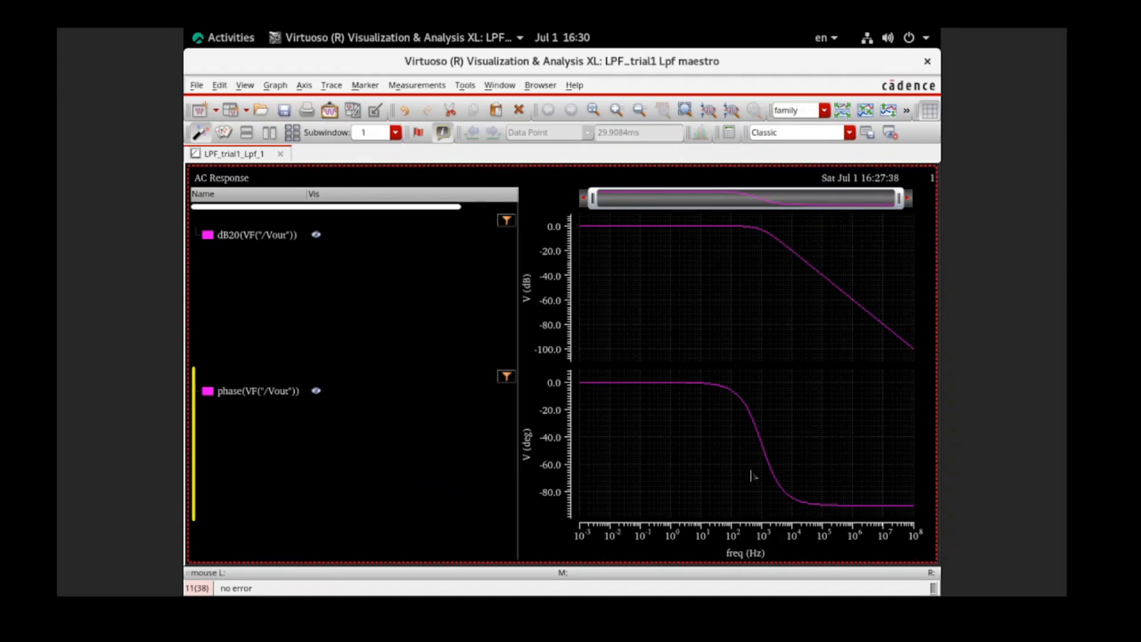
pyautogui.press('v')
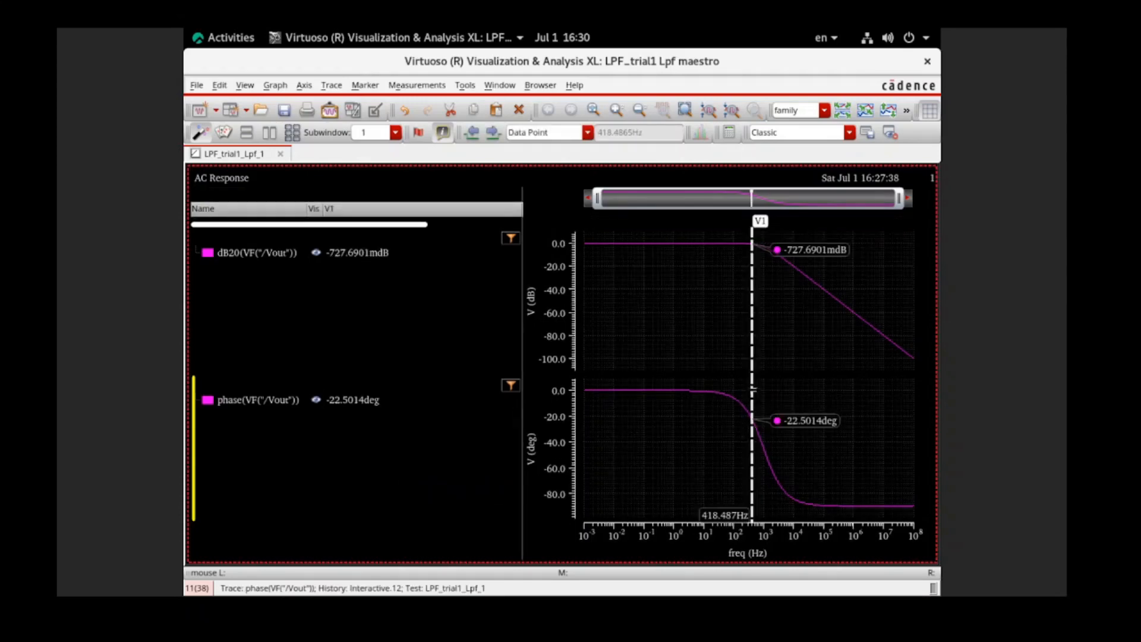
pyautogui.moveTo(753, 390); pyautogui.dragTo(765, 388)
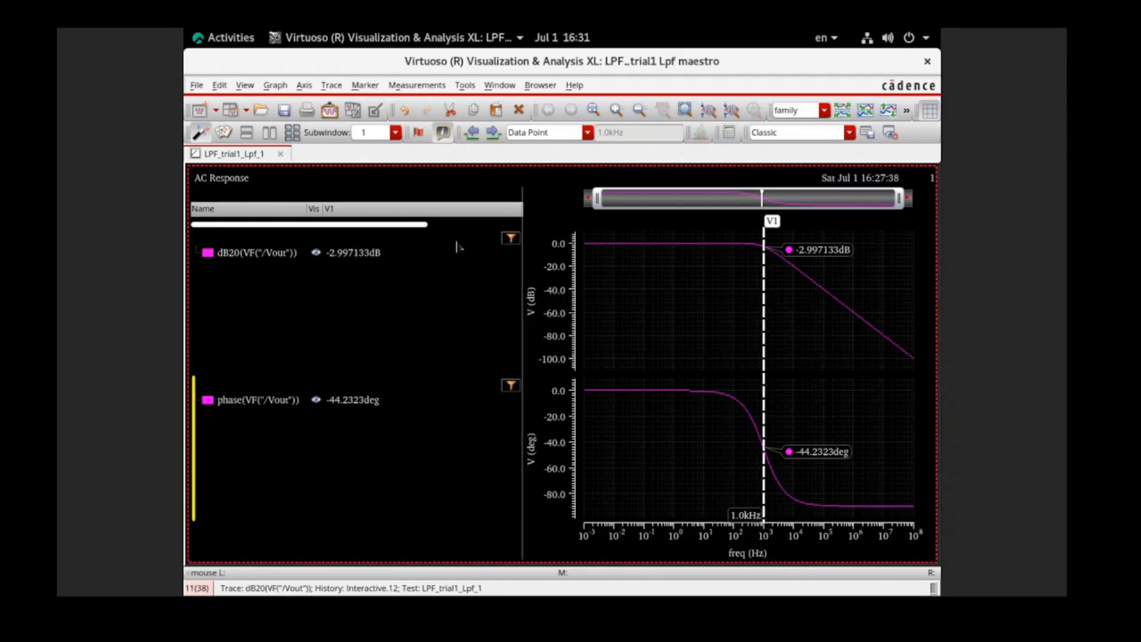
# In the maestro results of Interactive.13, set the plotting mode to New SubWin and plot the /Vin result
pyautogui.click(231, 38)
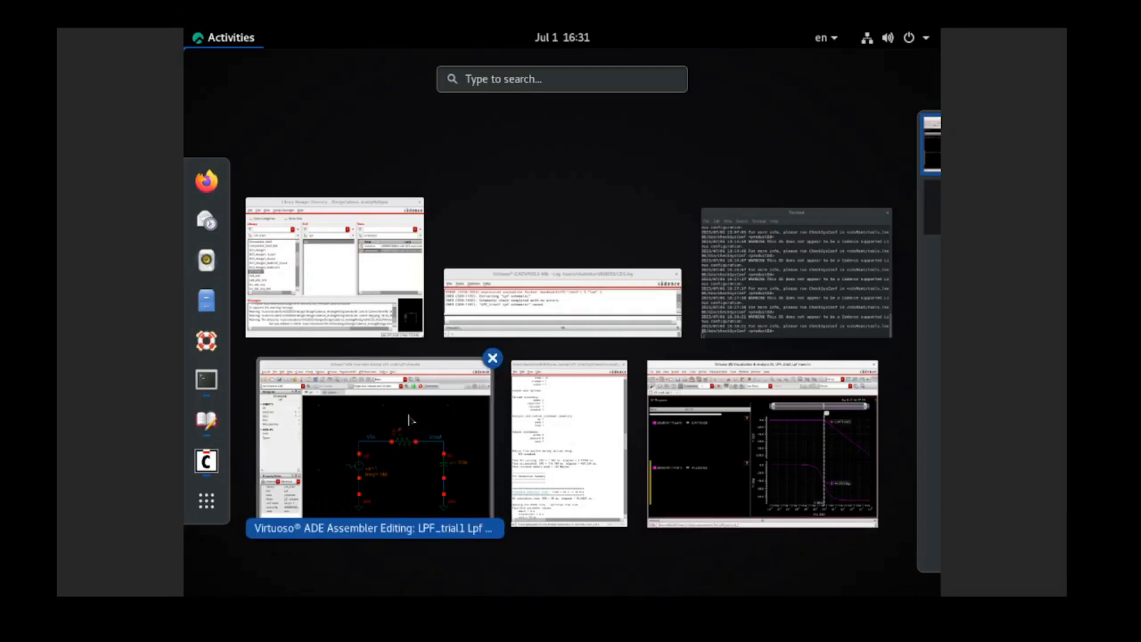
pyautogui.click(409, 420)
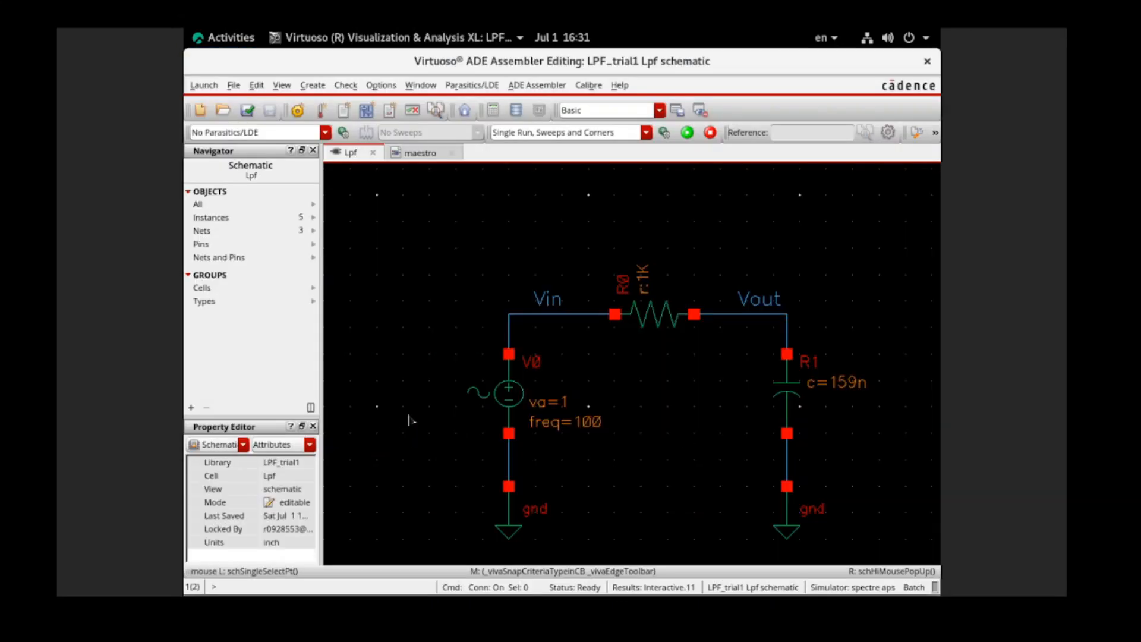
pyautogui.click(409, 156)
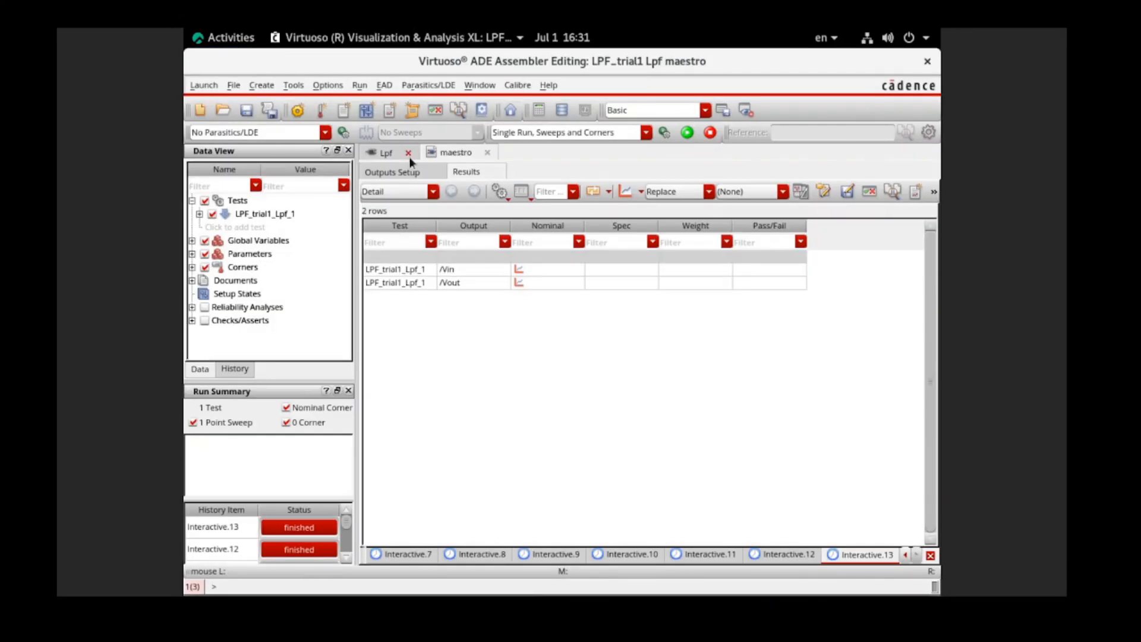
pyautogui.click(701, 192)
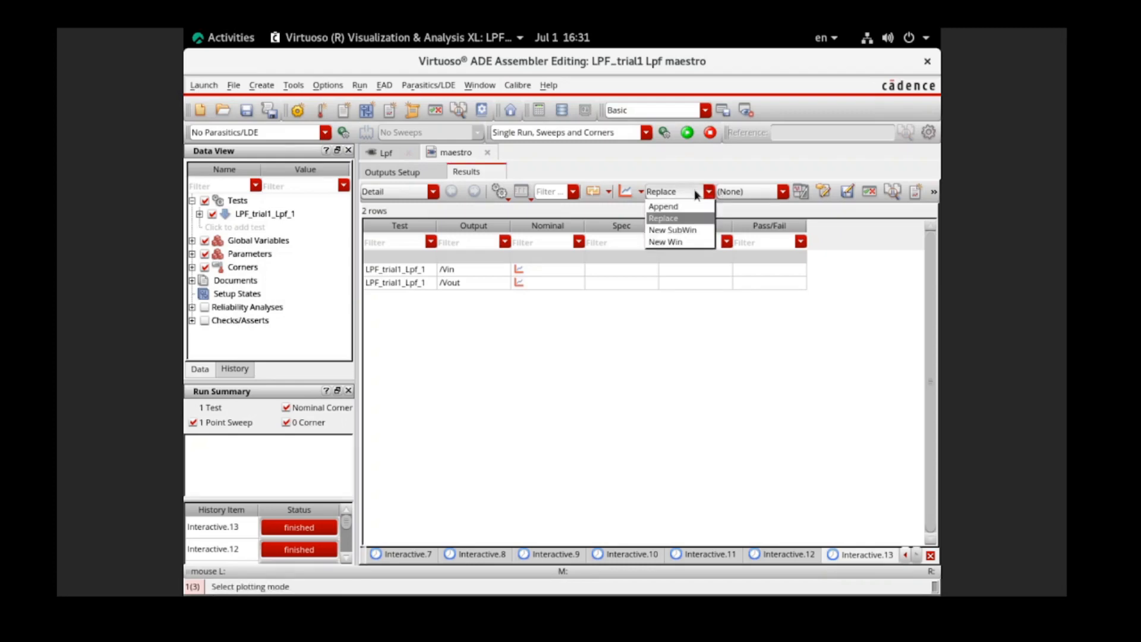
pyautogui.click(675, 231)
pyautogui.click(527, 275)
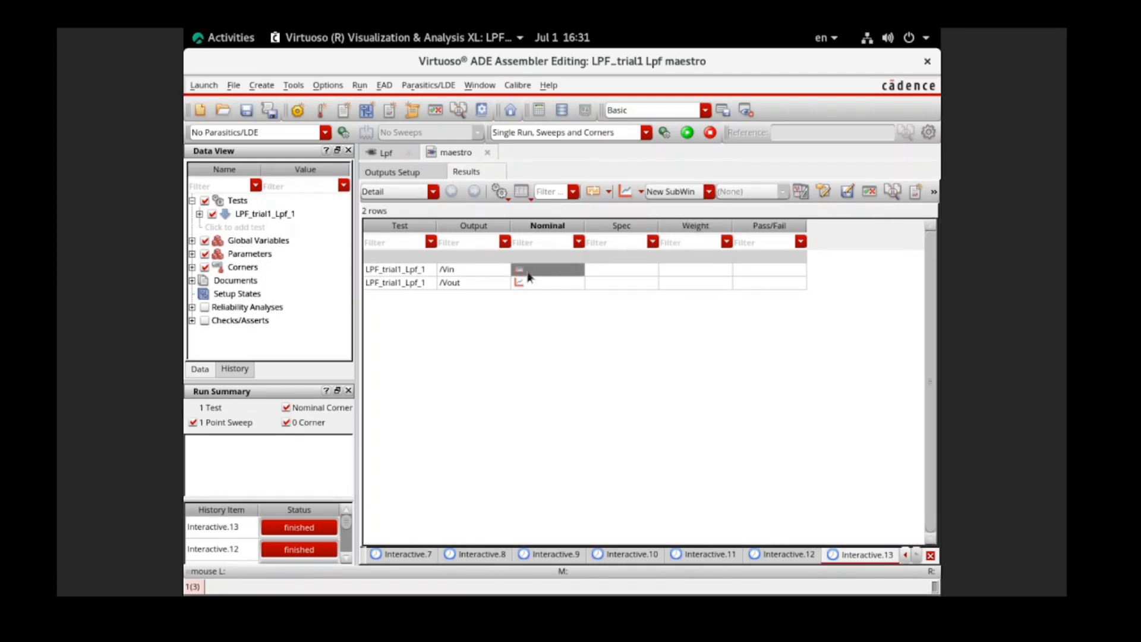
pyautogui.rightClick(528, 276)
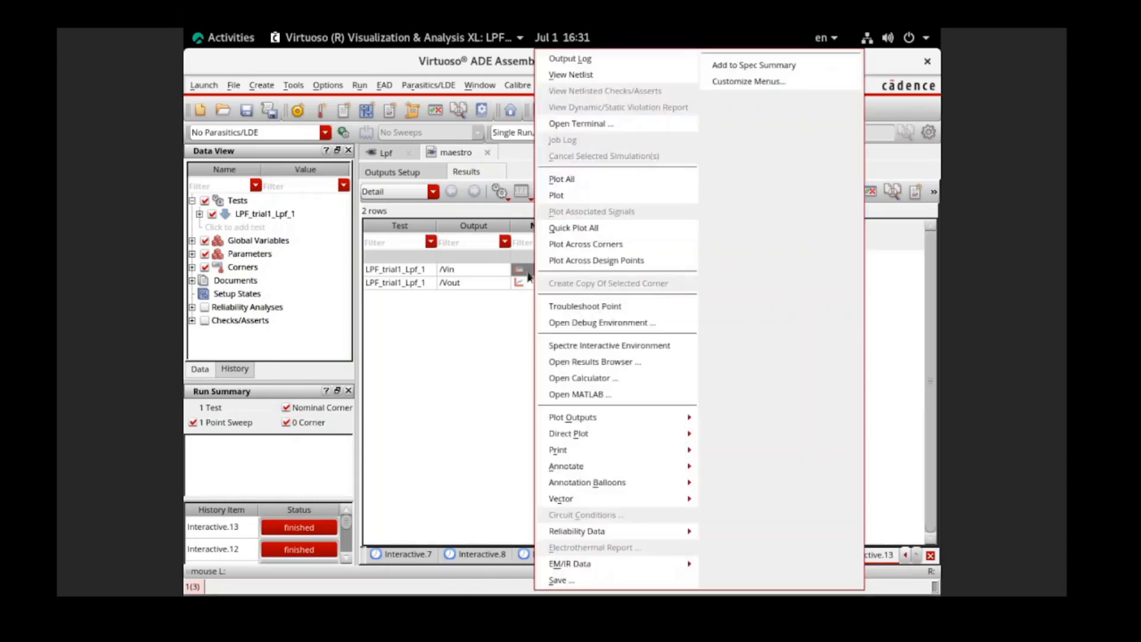
pyautogui.click(604, 194)
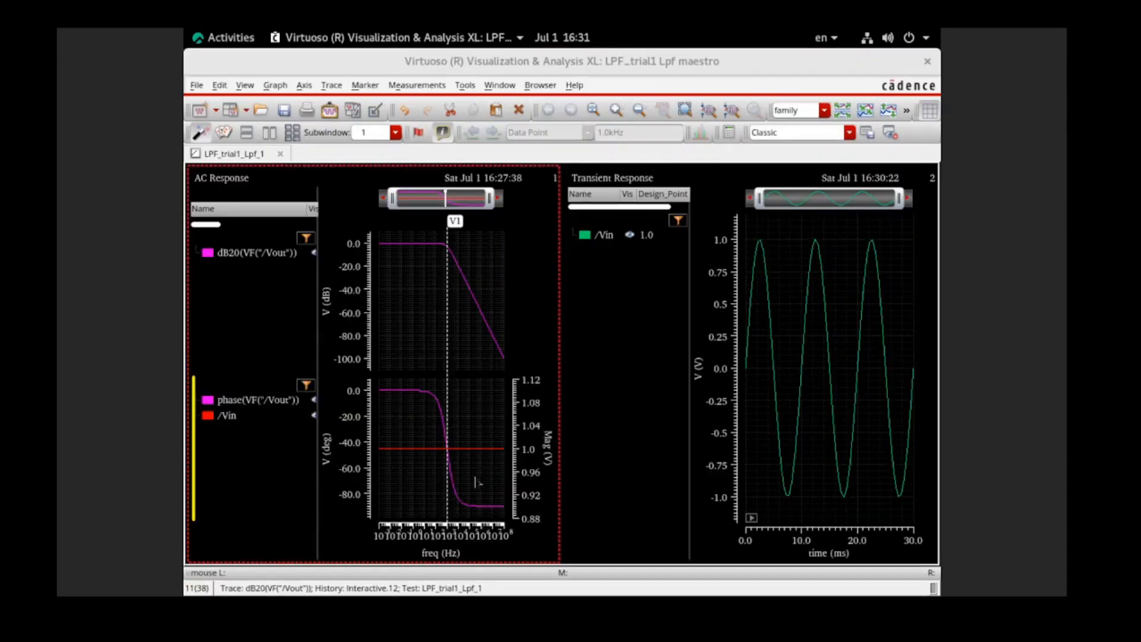
# Delete the /Vin trace from the phase strip of the AC Response subwindow
pyautogui.click(232, 416)
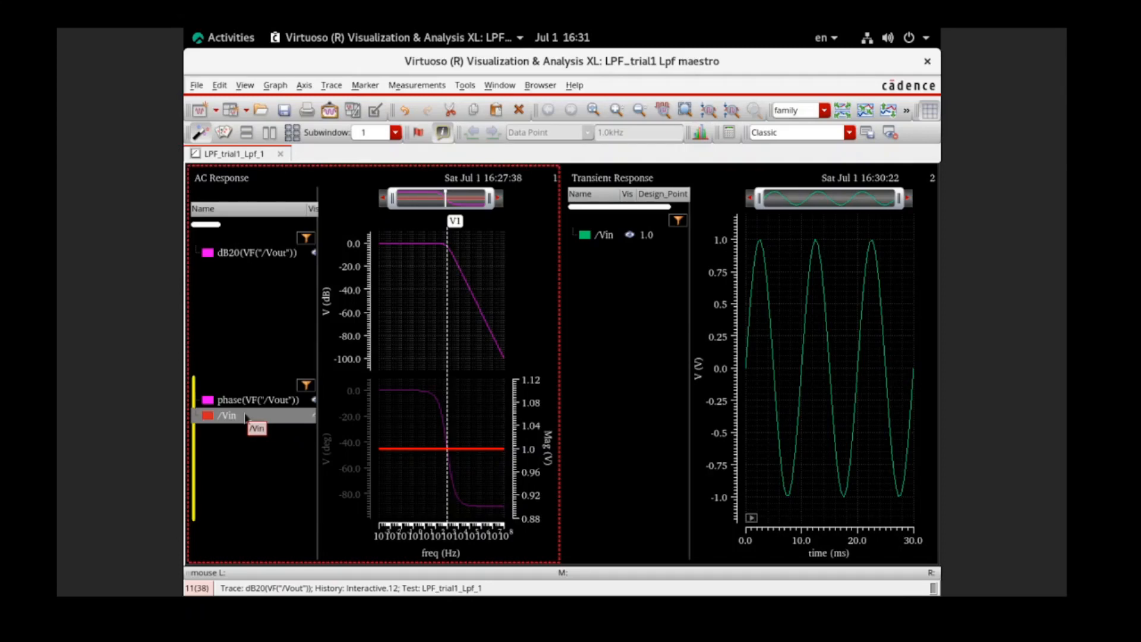
pyautogui.rightClick(245, 417)
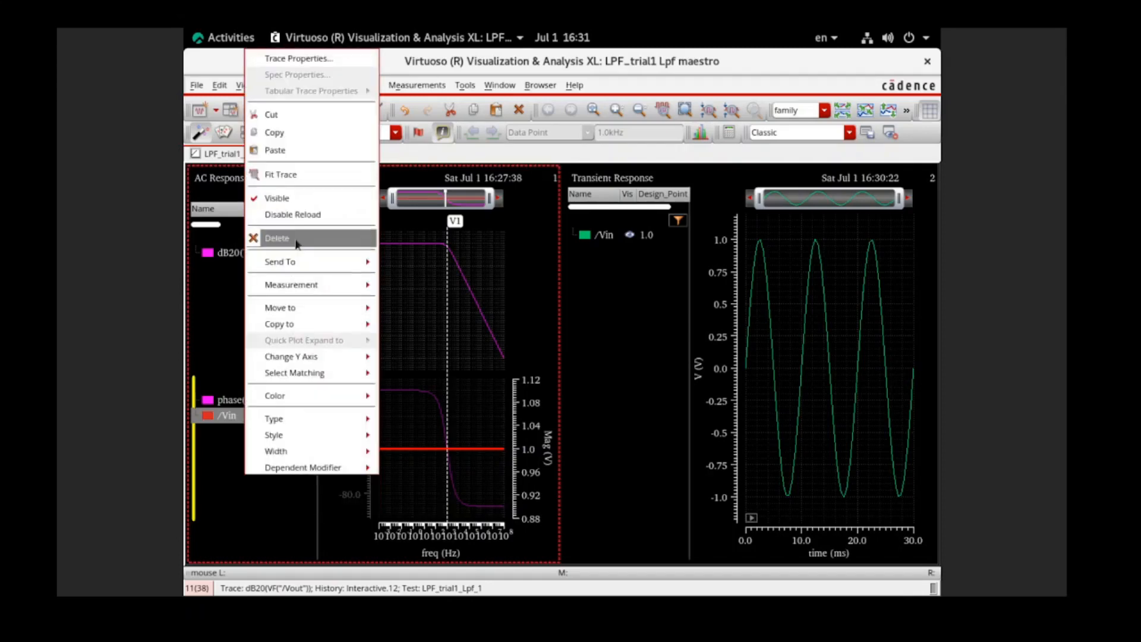
pyautogui.click(279, 237)
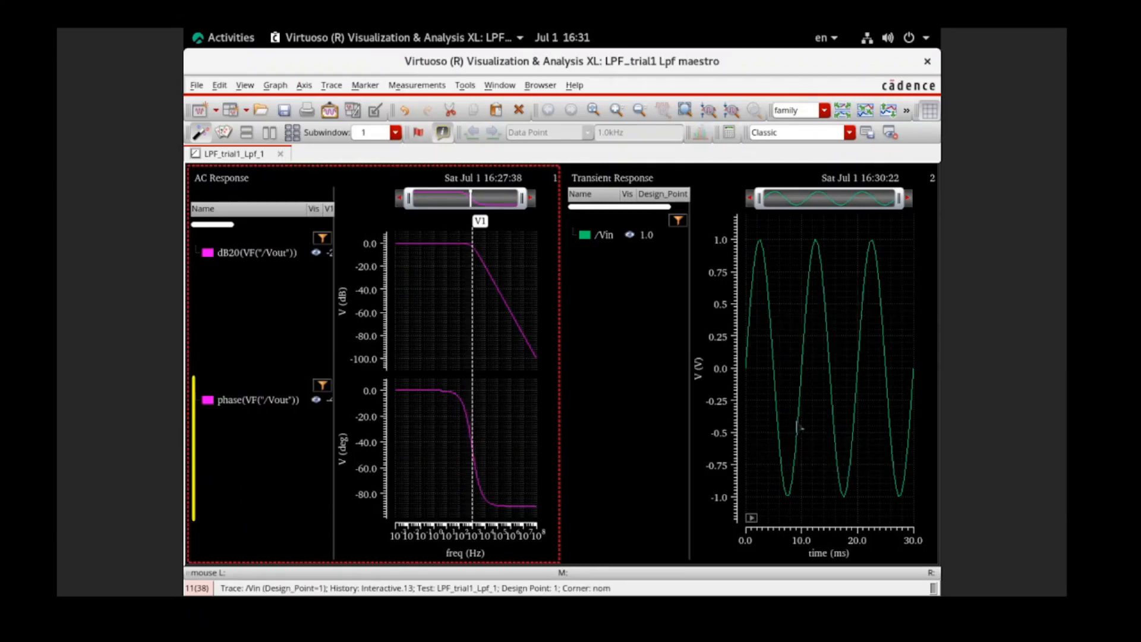
# Widen the AC Response subwindow, add a second vertical marker across the magnitude and phase strips, and place it at about 104 Hz
pyautogui.moveTo(834, 404)
pyautogui.moveTo(559, 326); pyautogui.dragTo(697, 324)
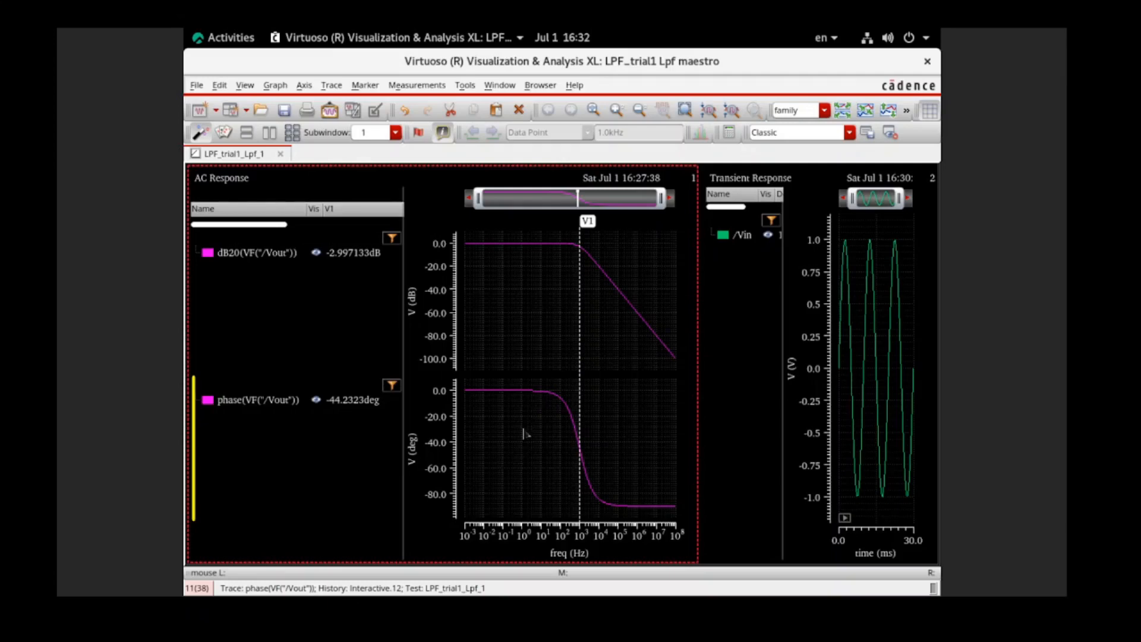
pyautogui.press('v')
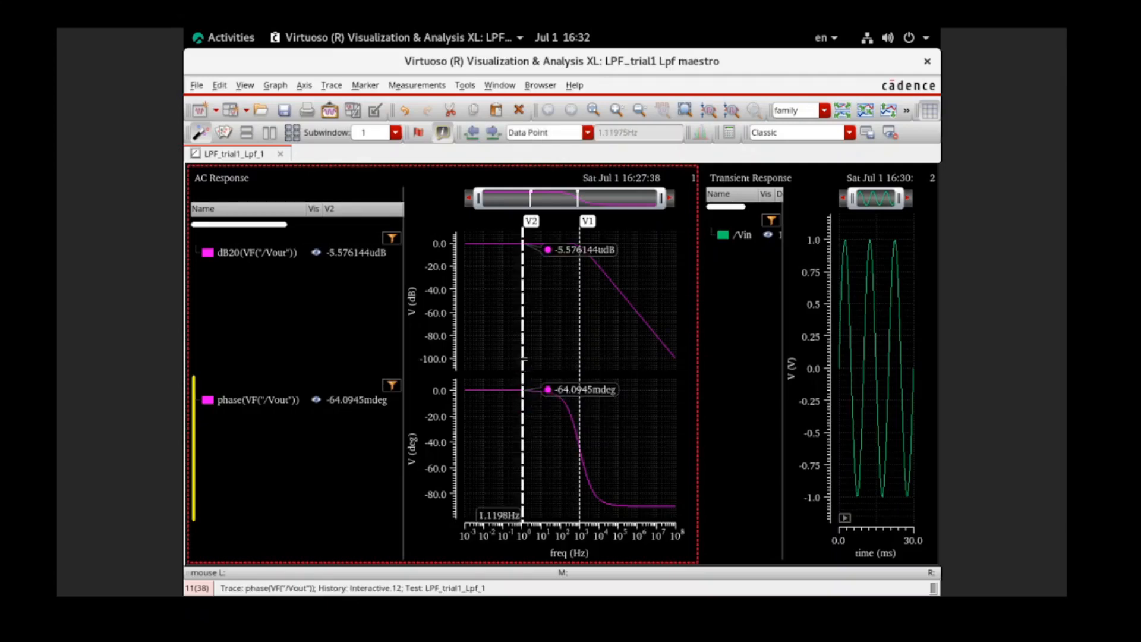
pyautogui.moveTo(524, 359); pyautogui.dragTo(562, 361)
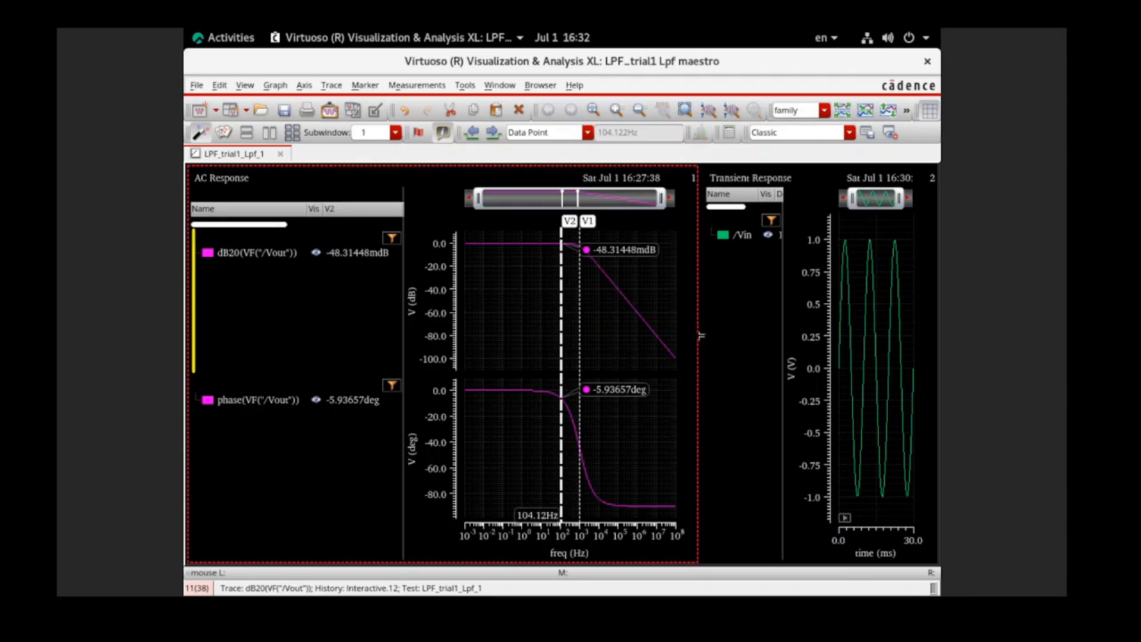
pyautogui.moveTo(701, 337); pyautogui.dragTo(791, 343)
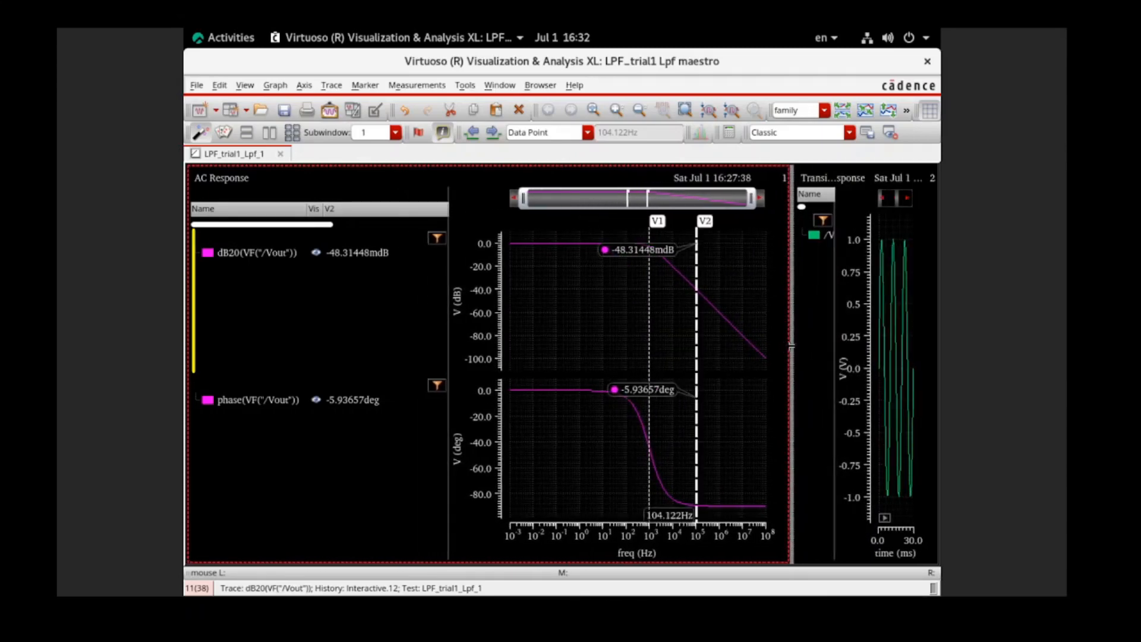
pyautogui.moveTo(697, 351); pyautogui.dragTo(627, 335)
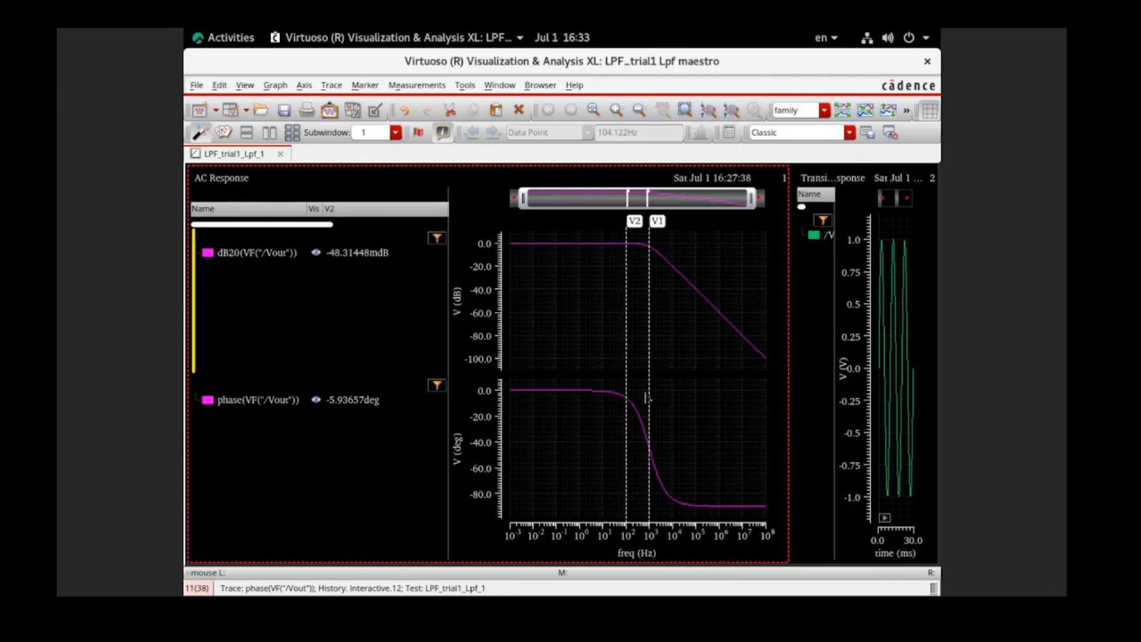
pyautogui.click(627, 396)
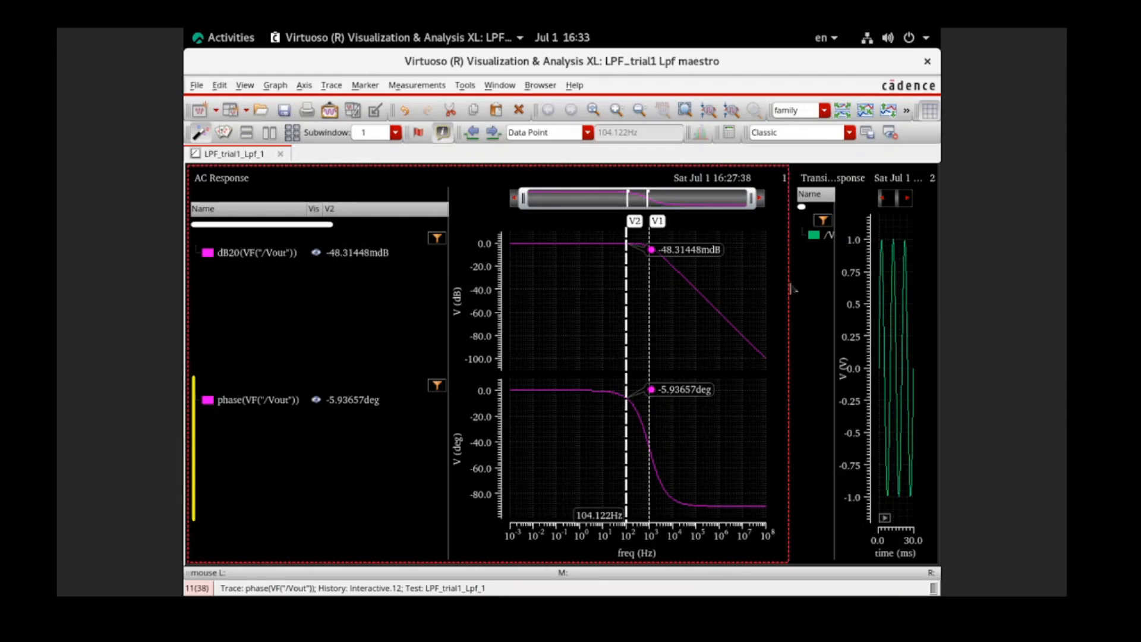
# Widen the Transient Response subwindow and make it the active subwindow
pyautogui.moveTo(746, 295); pyautogui.dragTo(500, 299)
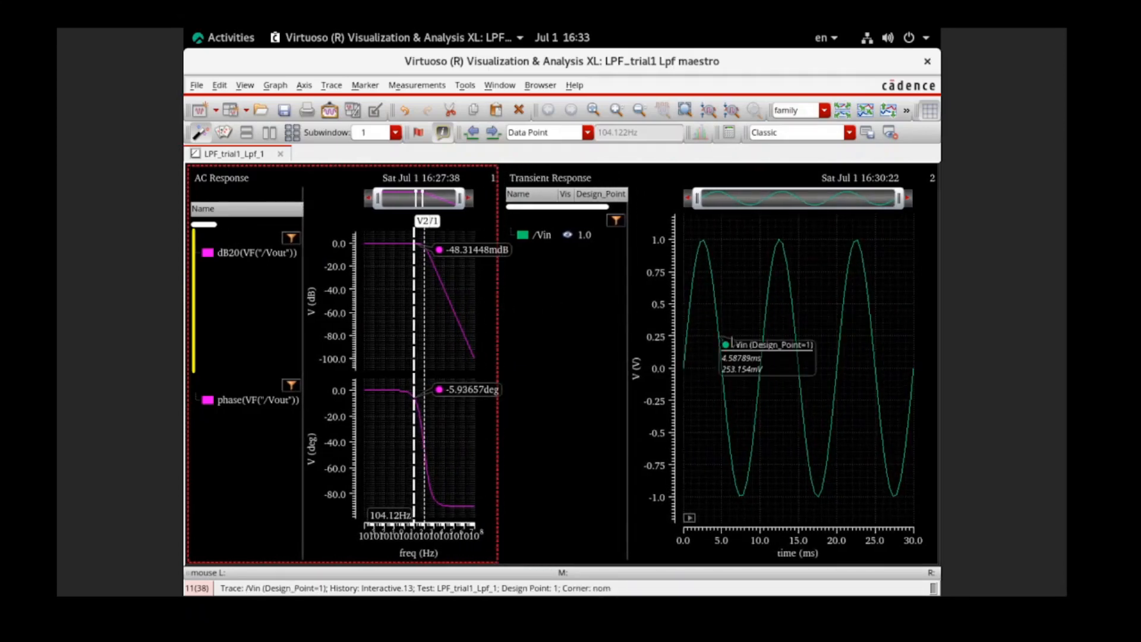
pyautogui.click(736, 338)
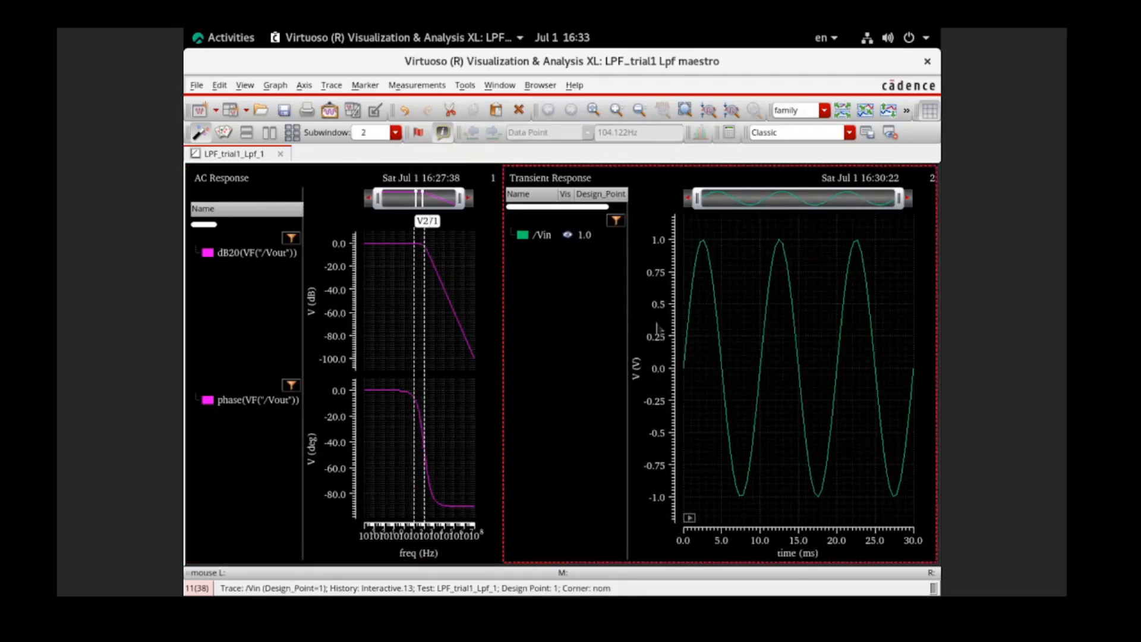
pyautogui.click(227, 37)
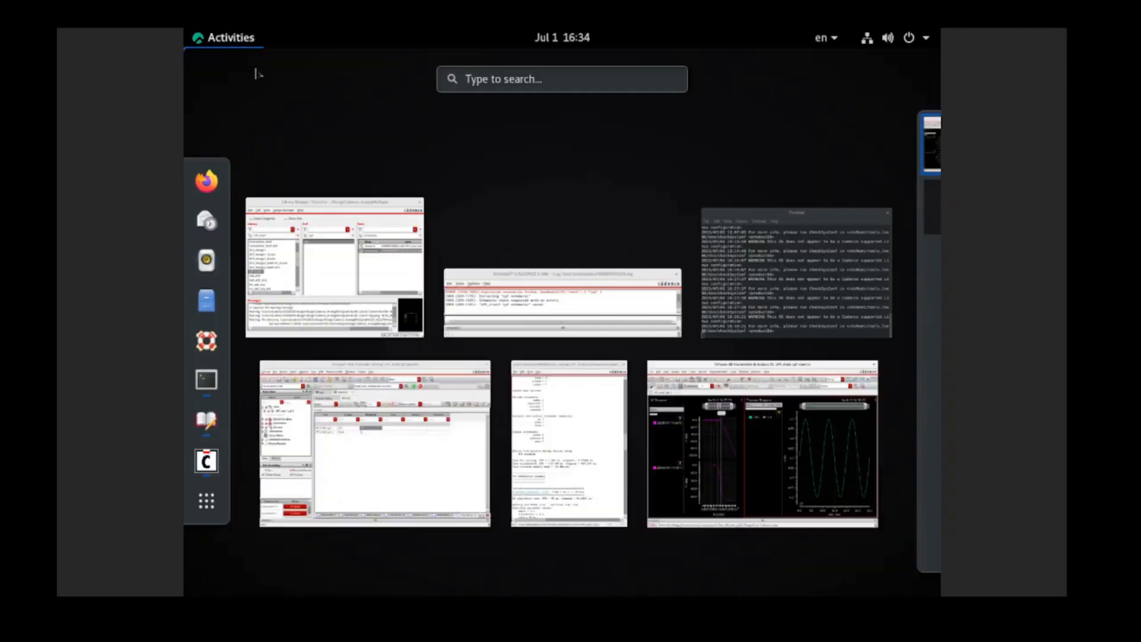
pyautogui.click(657, 448)
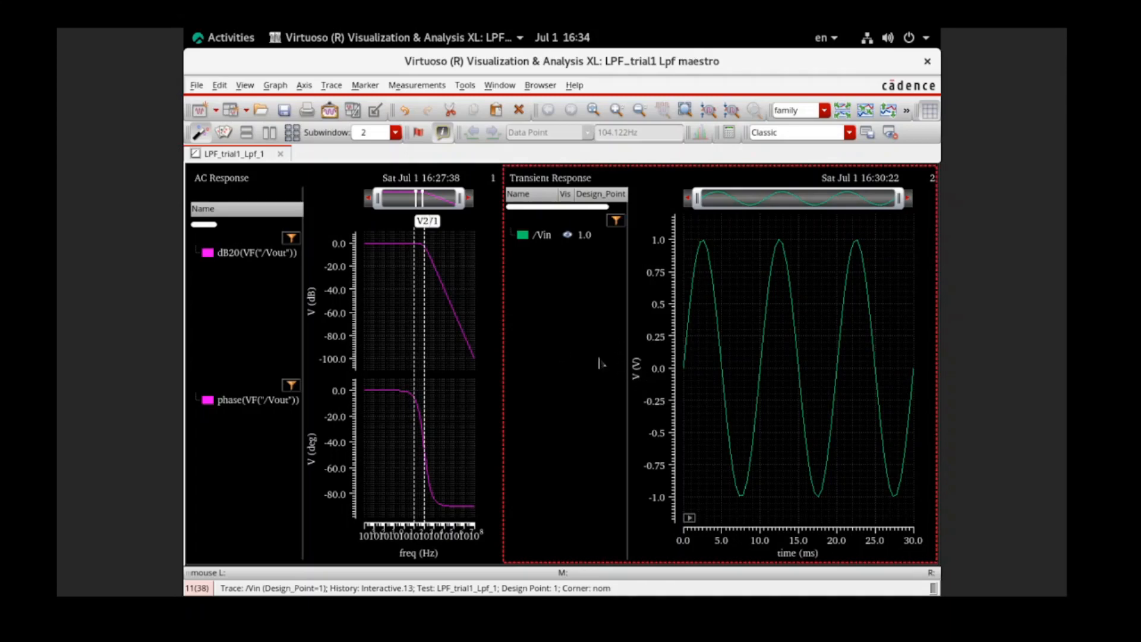
# Switch to the maestro results of Interactive.13, set the plotting mode to Append, and plot the /Vout result
pyautogui.click(229, 37)
pyautogui.click(384, 459)
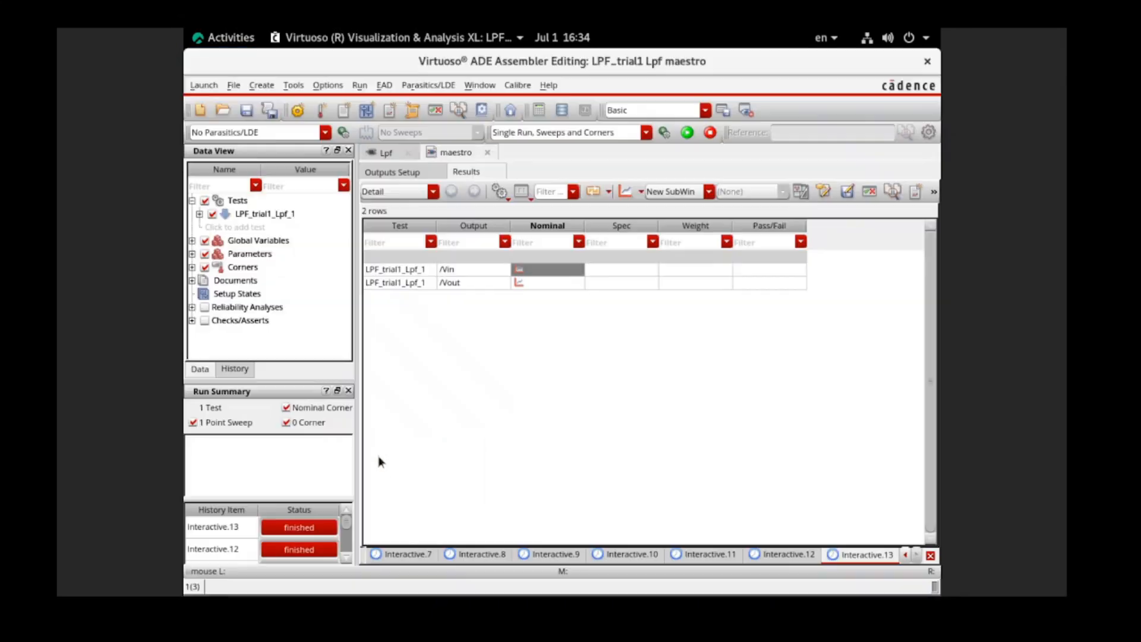
pyautogui.click(665, 198)
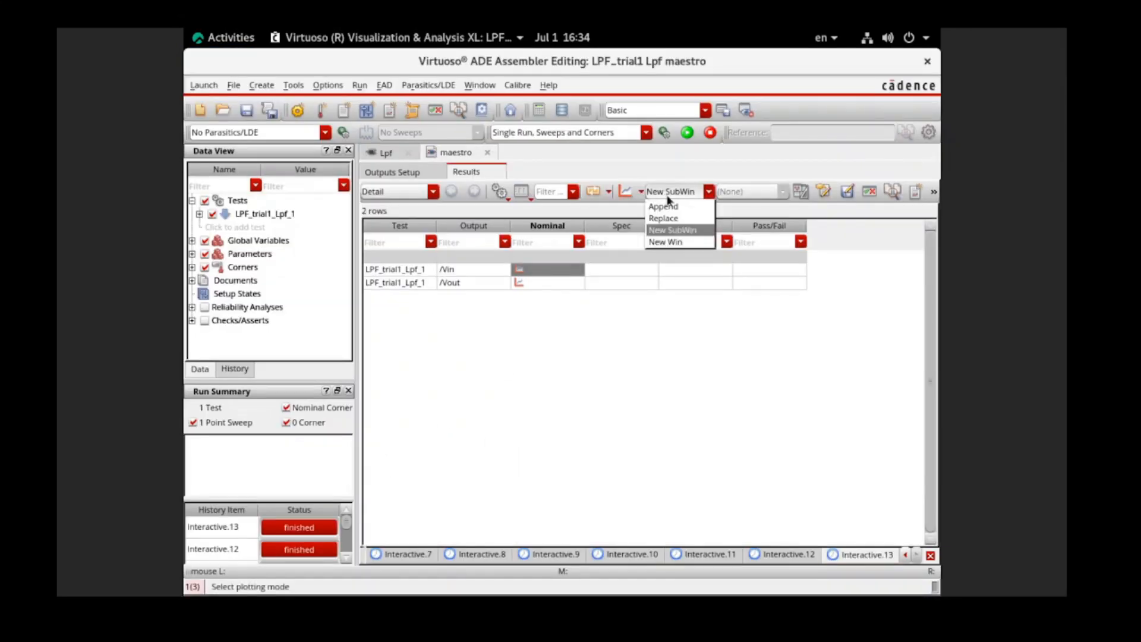
pyautogui.click(672, 208)
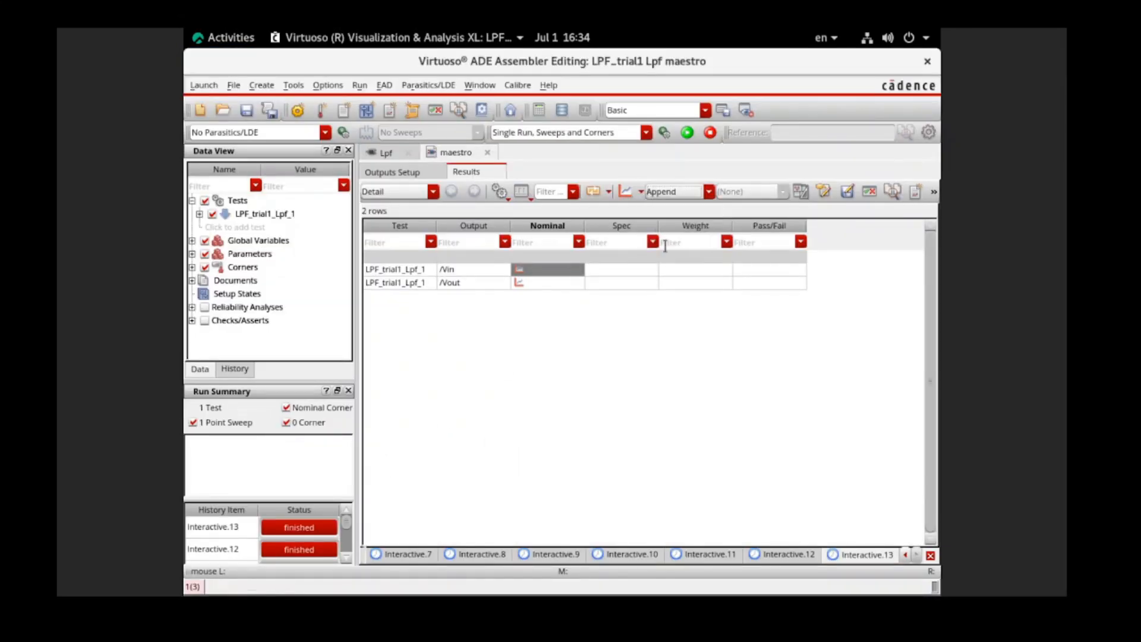
pyautogui.click(543, 287)
pyautogui.rightClick(544, 287)
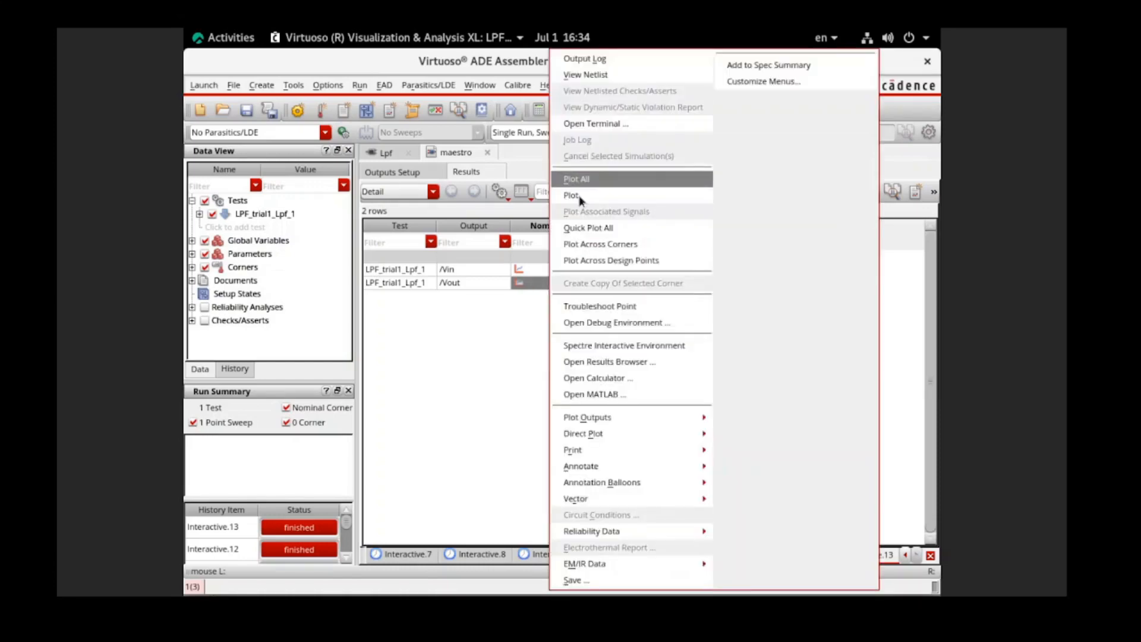
pyautogui.click(573, 176)
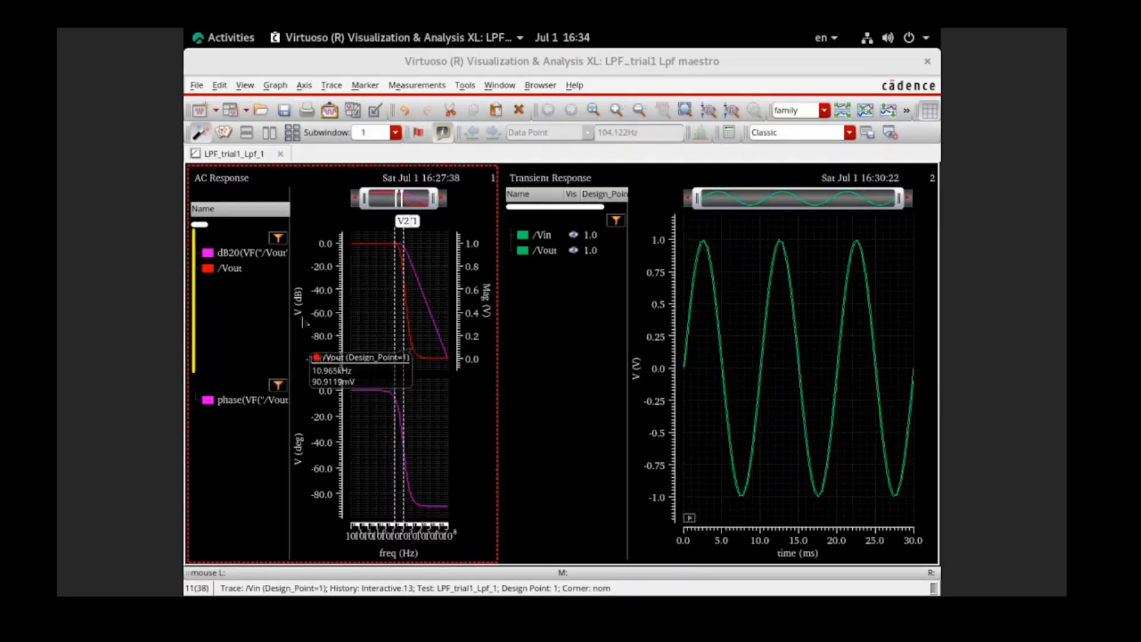
# Delete the /Vout trace from the magnitude strip of the AC Response subwindow
pyautogui.click(228, 272)
pyautogui.rightClick(228, 272)
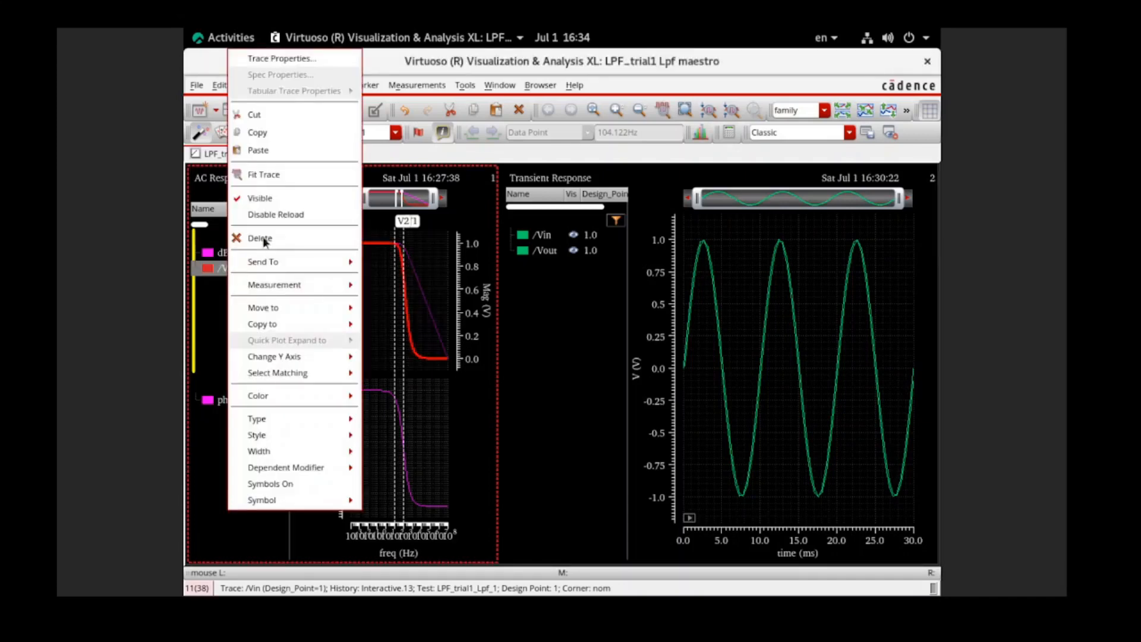
pyautogui.click(246, 240)
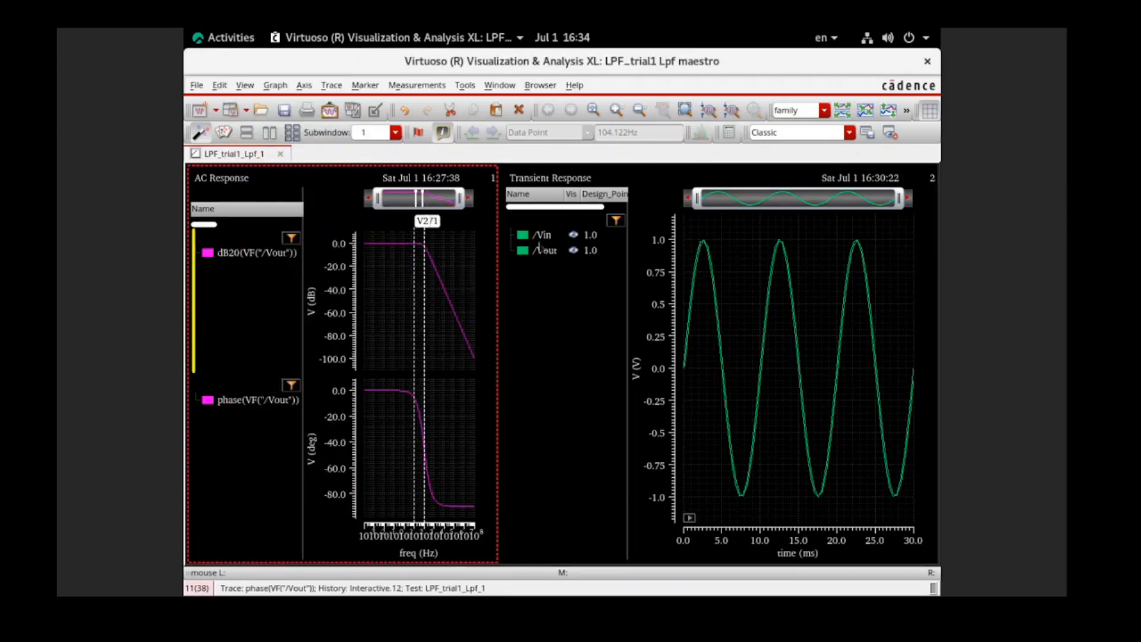
# Change the colour of the /Vout trace in the Transient Response subwindow to cyan
pyautogui.click(545, 250)
pyautogui.rightClick(545, 252)
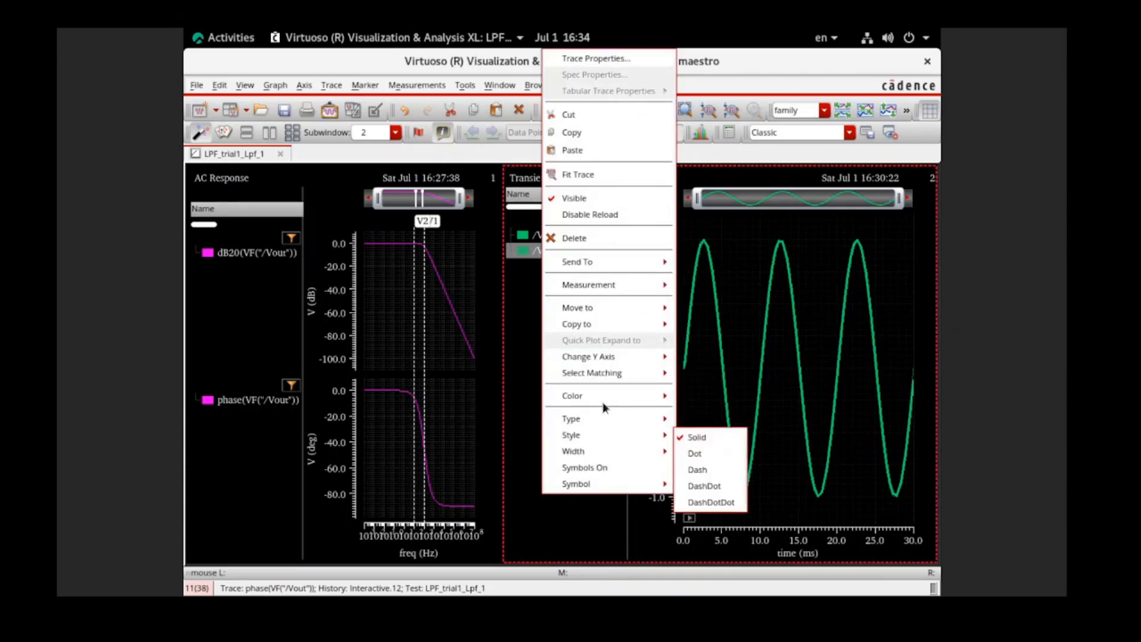
pyautogui.moveTo(604, 402)
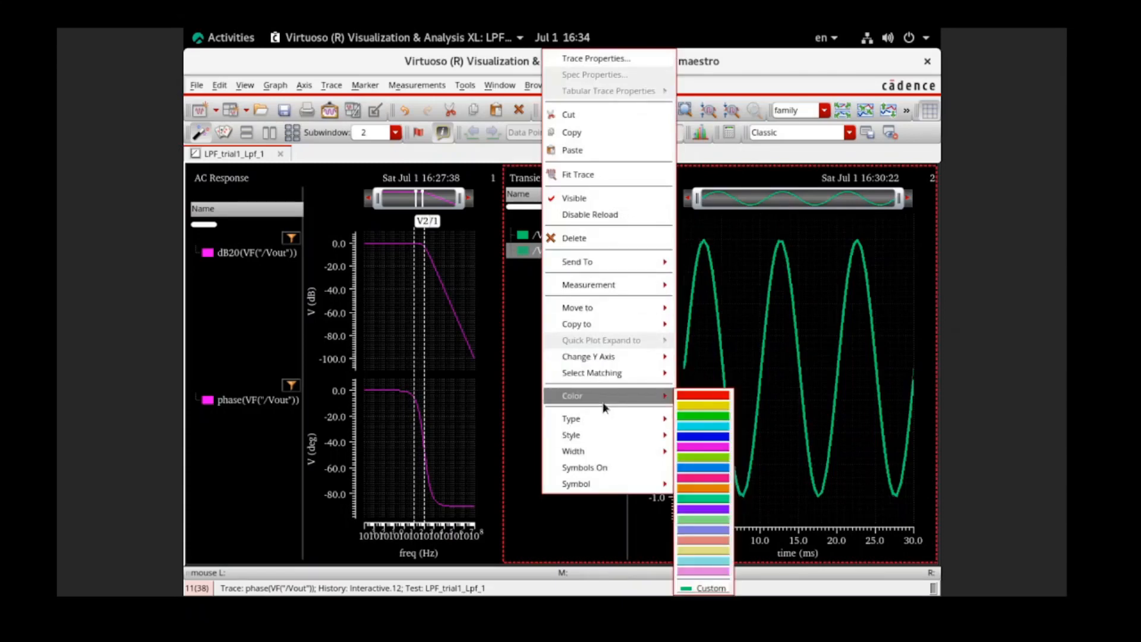
pyautogui.click(705, 426)
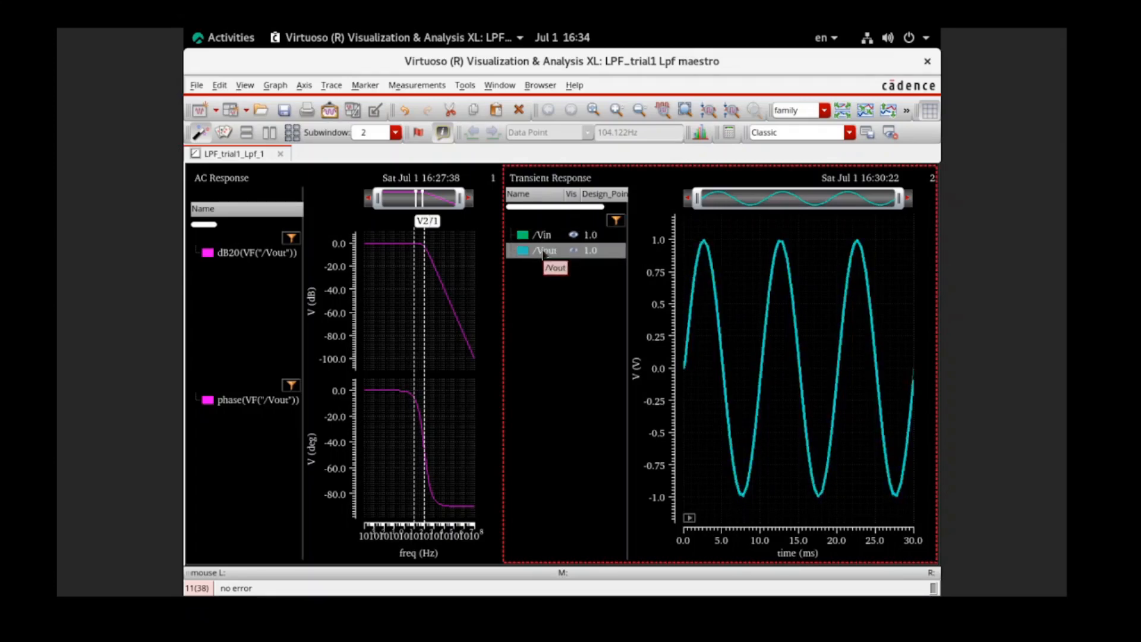
# Read the AC values at both vertical markers, and hide and restore the transient /Vin trace to compare it with /Vout
pyautogui.click(426, 248)
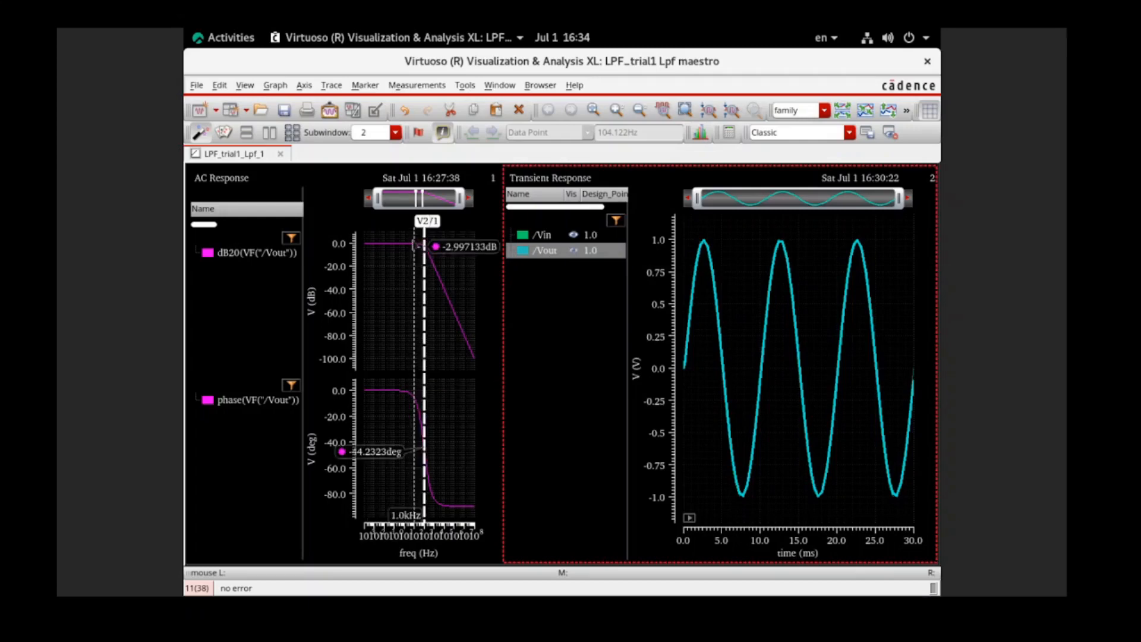
pyautogui.click(415, 245)
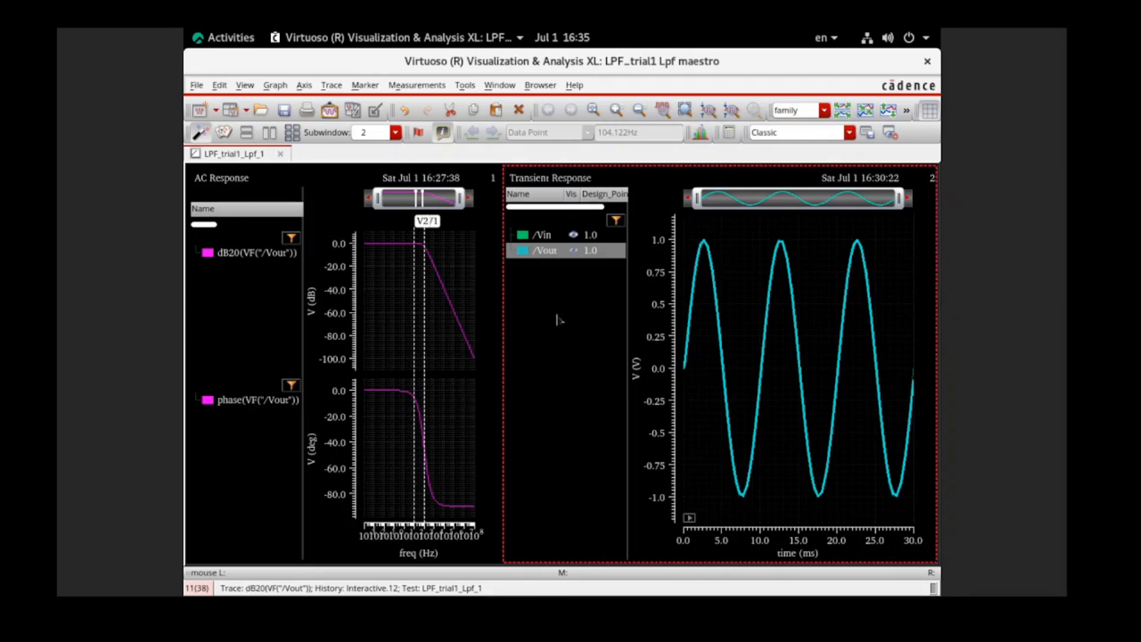
pyautogui.moveTo(547, 250); pyautogui.dragTo(559, 263)
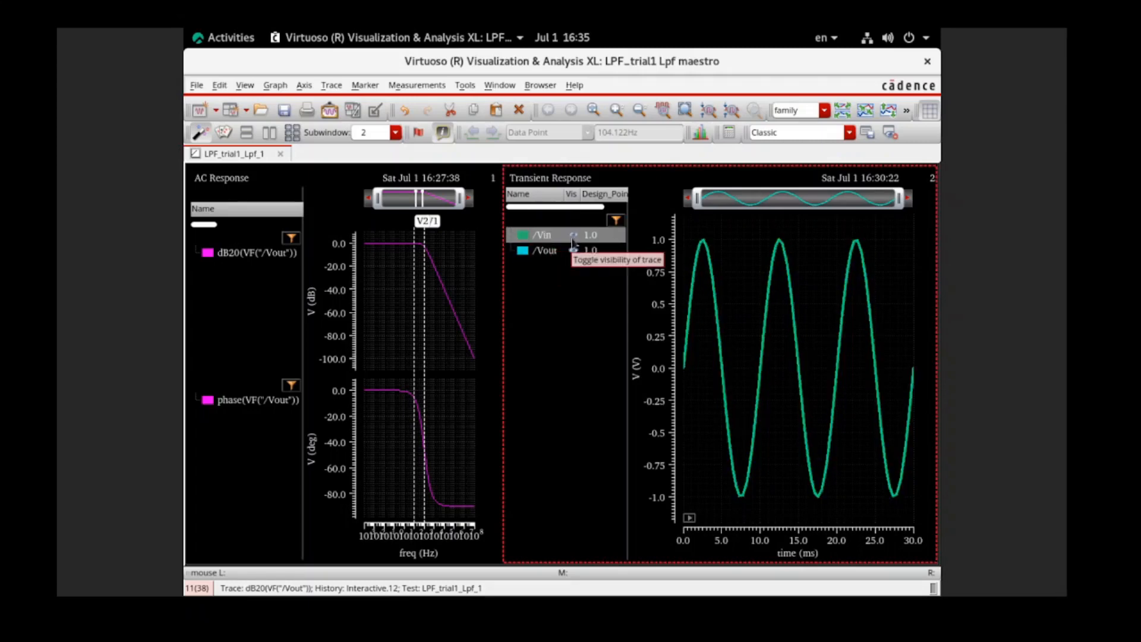
pyautogui.click(574, 236)
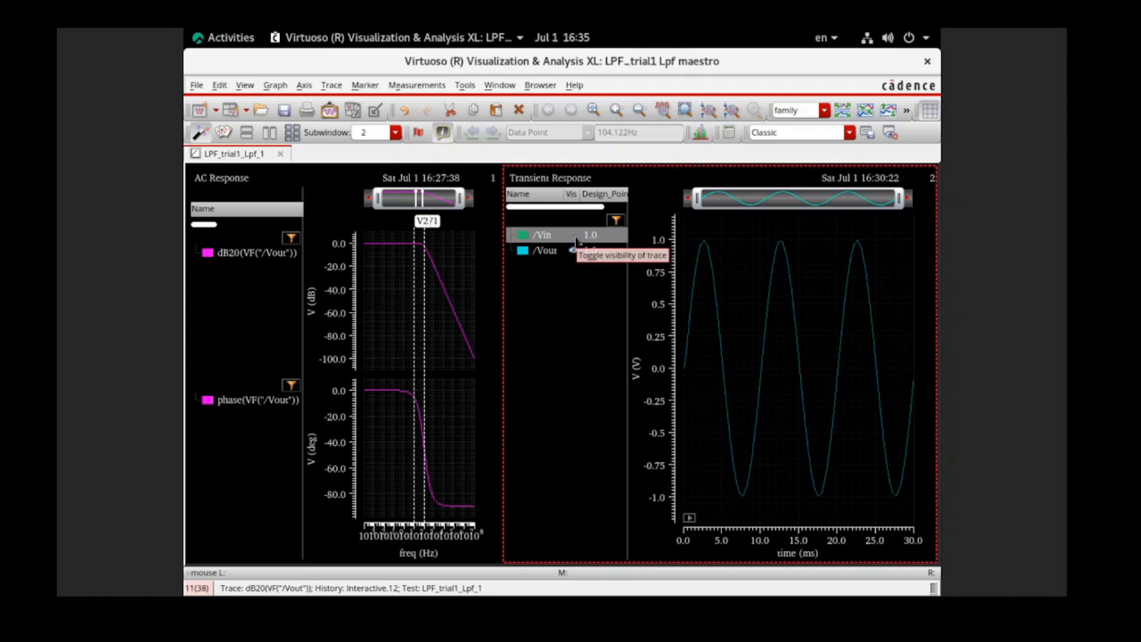
pyautogui.click(554, 254)
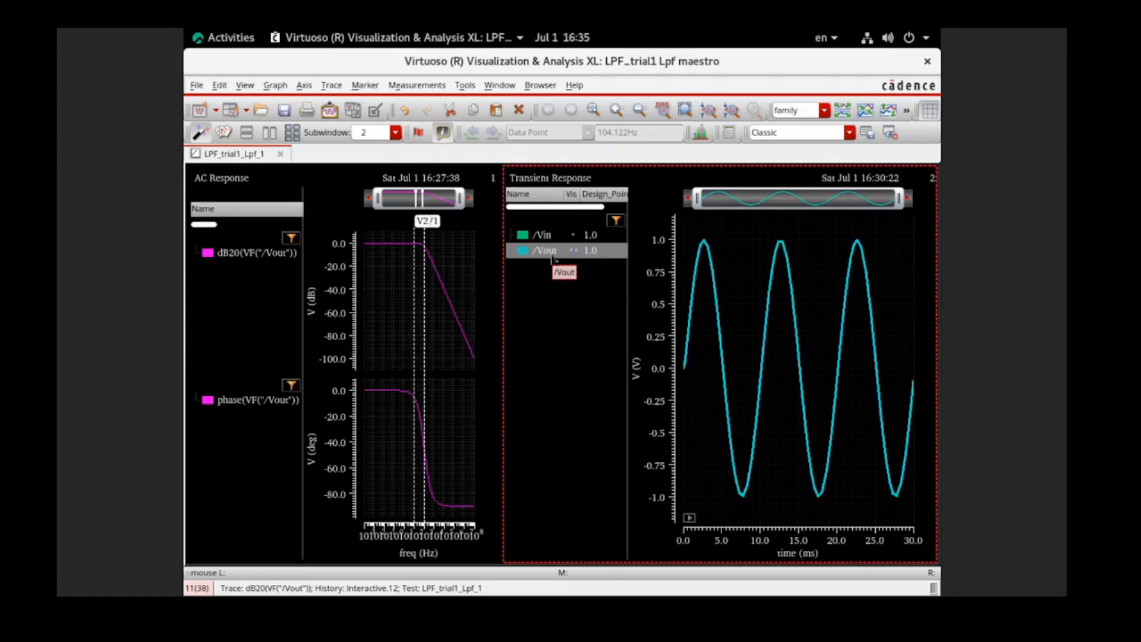
pyautogui.click(574, 237)
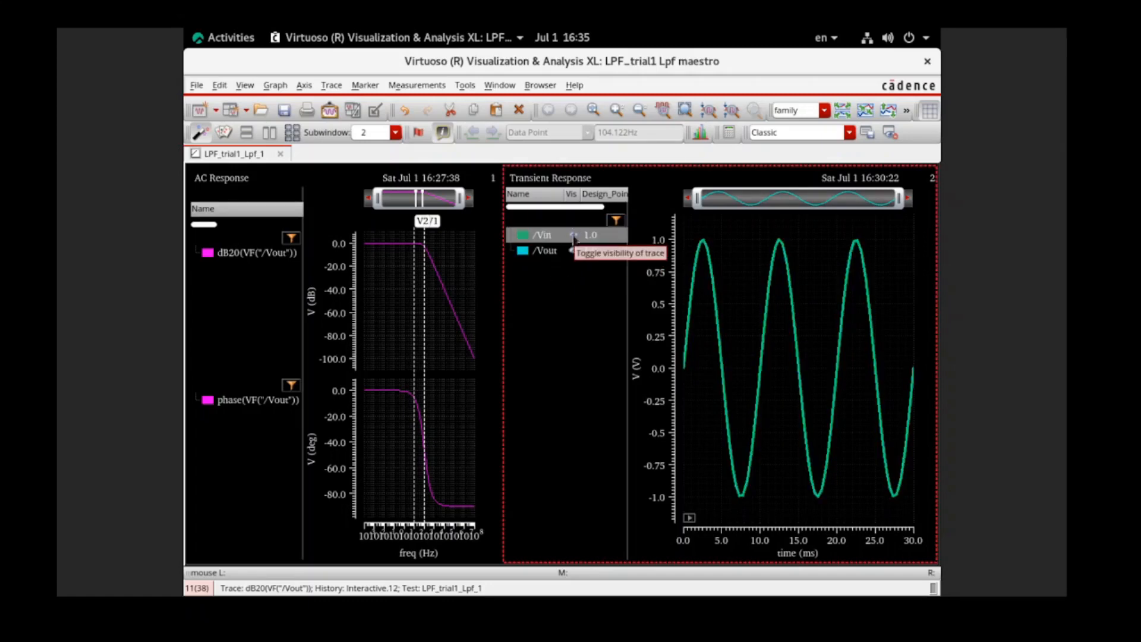
# Hide and restore the transient /Vout trace, and highlight /Vin and /Vout in turn to compare their amplitude and time shift
pyautogui.click(574, 252)
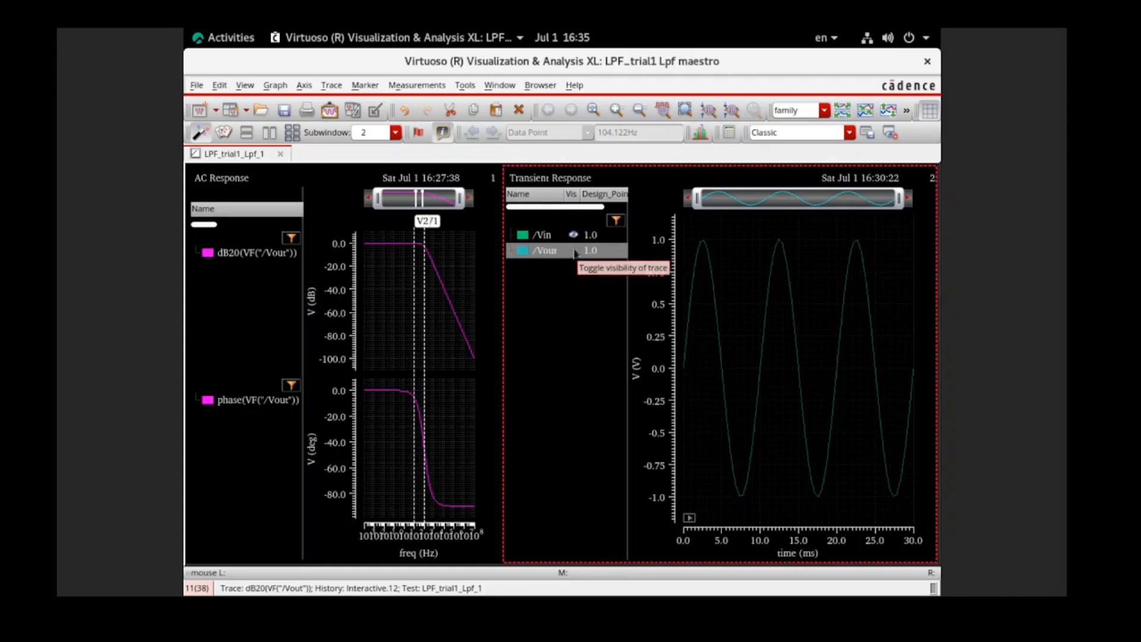
pyautogui.click(574, 252)
pyautogui.click(574, 254)
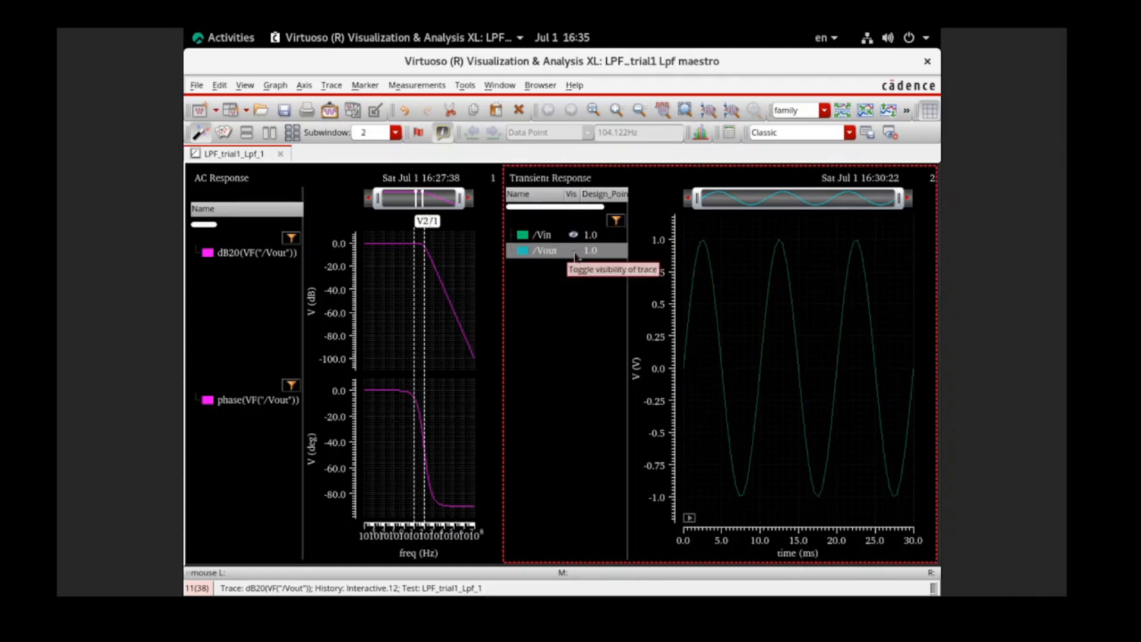
pyautogui.click(575, 254)
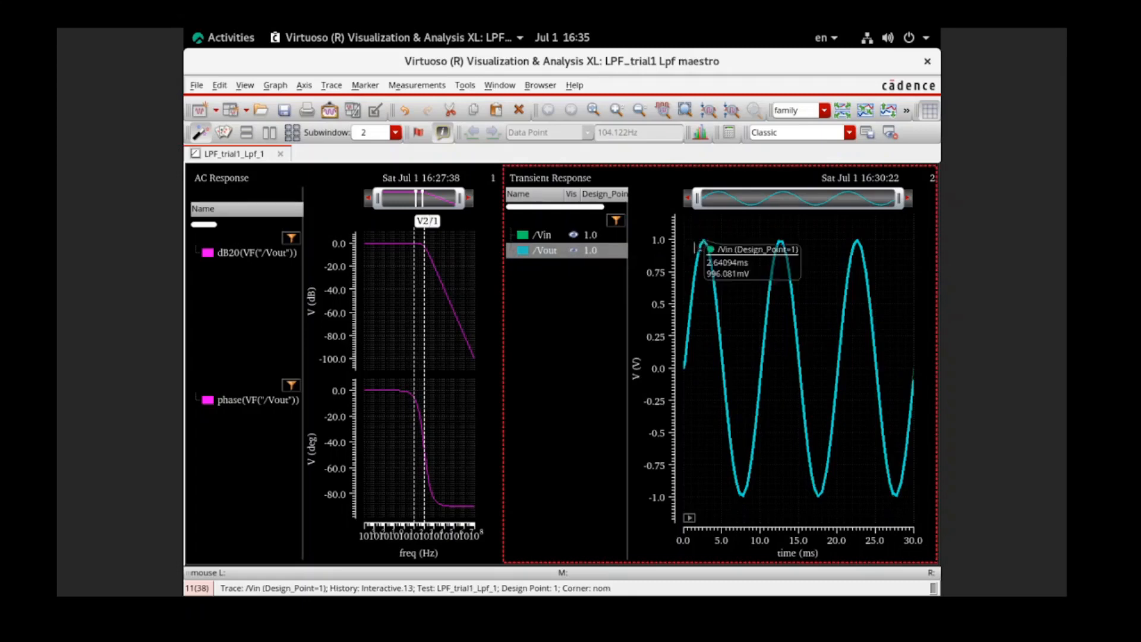
pyautogui.click(553, 241)
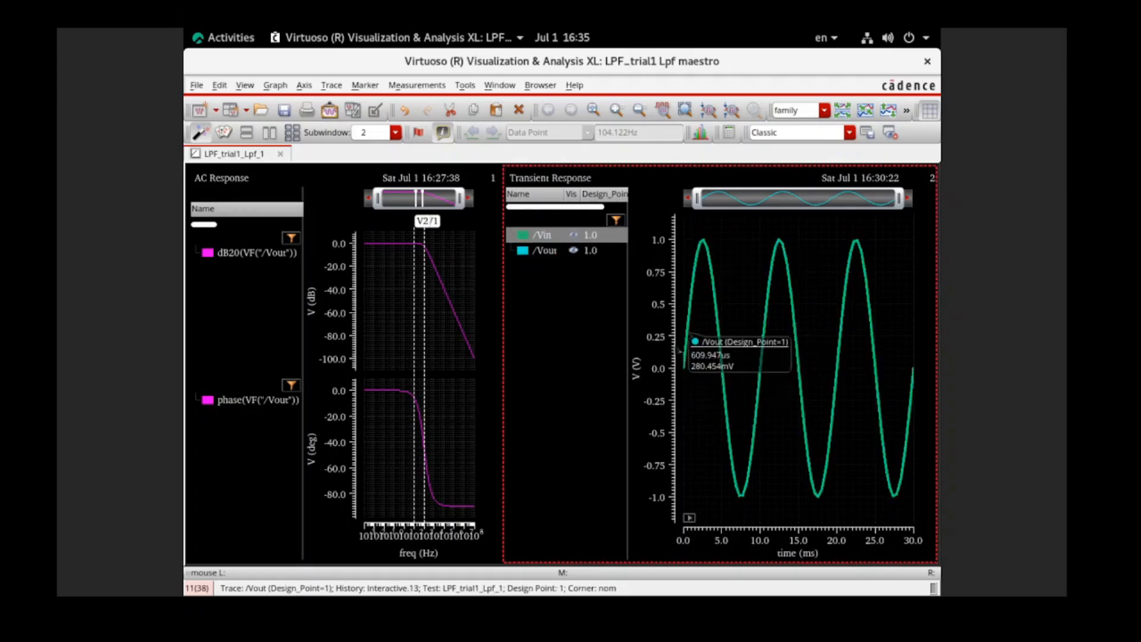
pyautogui.click(556, 250)
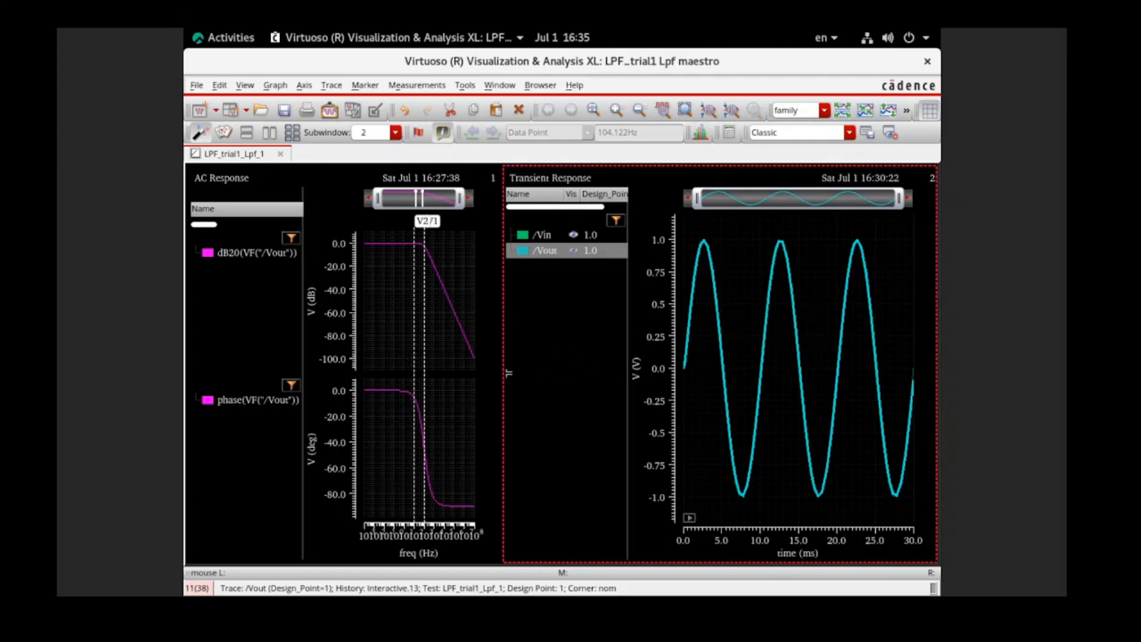
# Widen the AC Response subwindow again to examine the magnitude and phase curves around the two markers
pyautogui.click(416, 285)
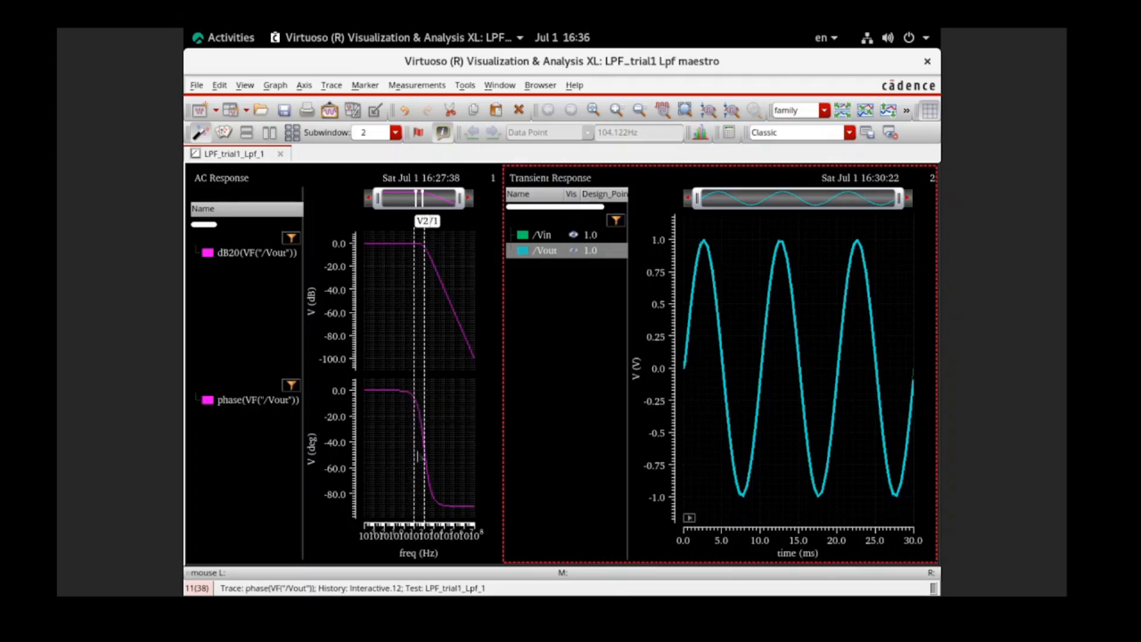
pyautogui.moveTo(402, 392)
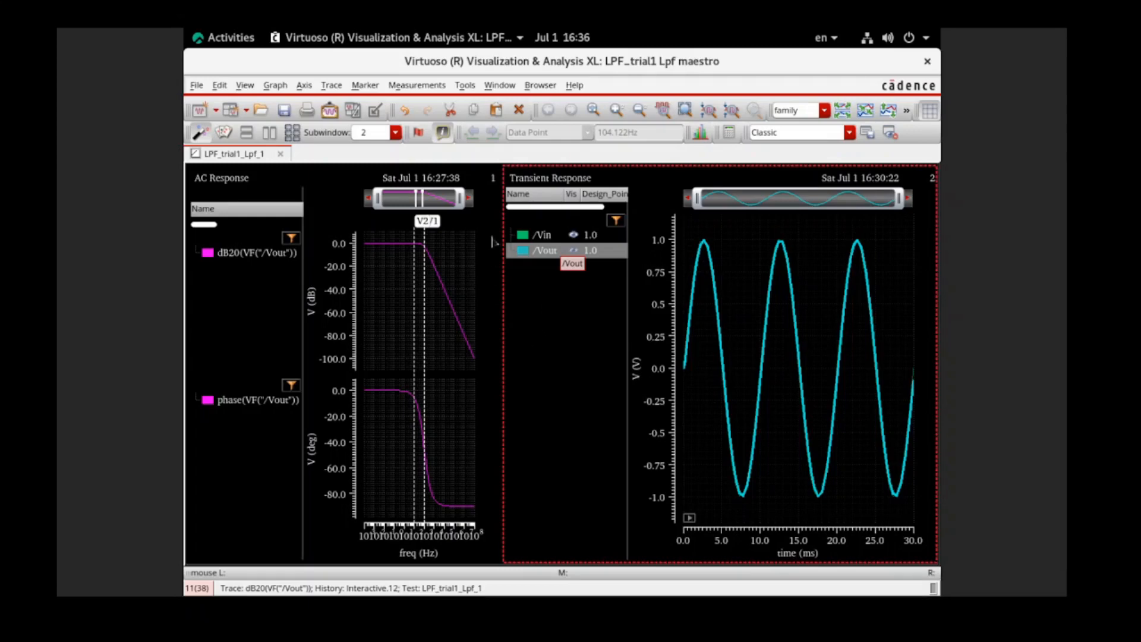
pyautogui.moveTo(443, 296)
pyautogui.moveTo(505, 373); pyautogui.dragTo(732, 361)
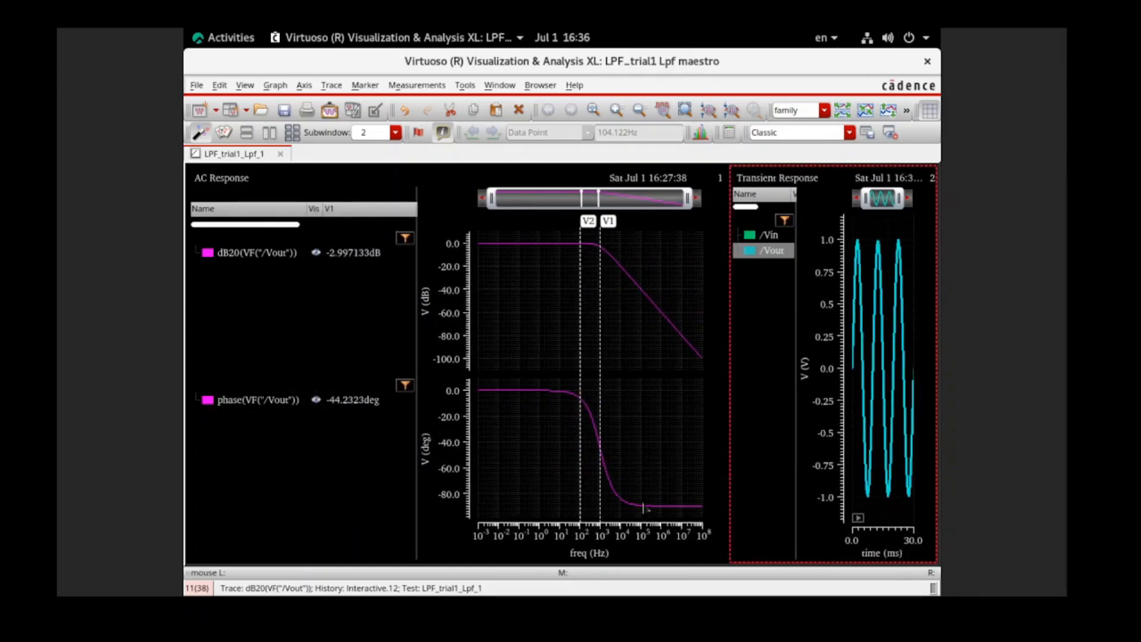
pyautogui.moveTo(624, 504)
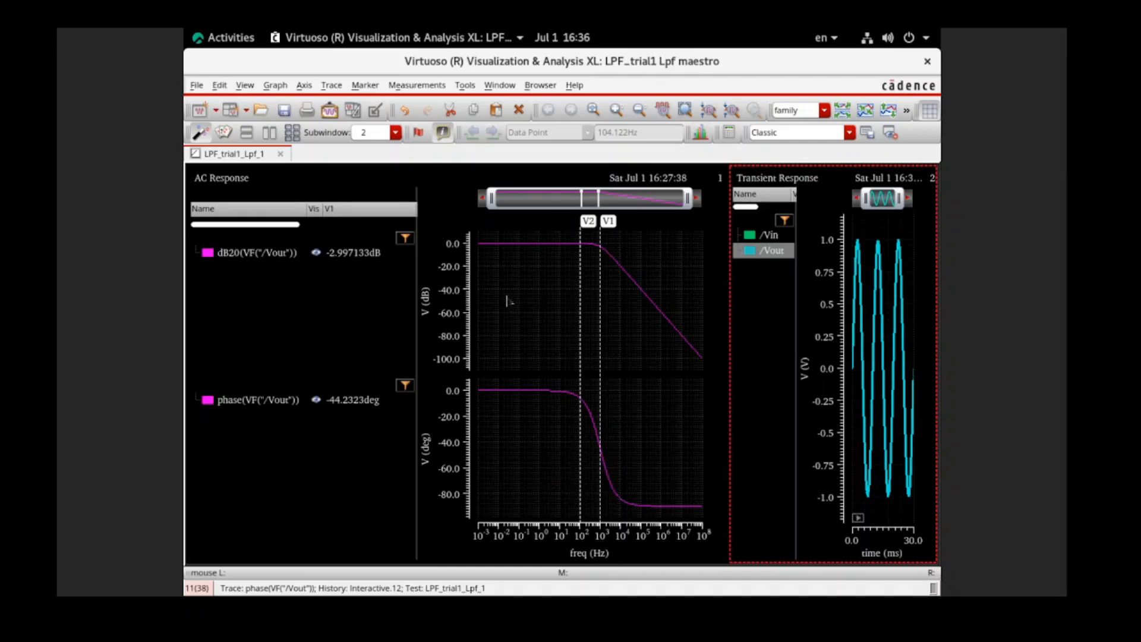
# Switch to the ADE Assembler window, set source V0's frequency to 10 kHz in the Lpf schematic, and check and save it
pyautogui.click(230, 38)
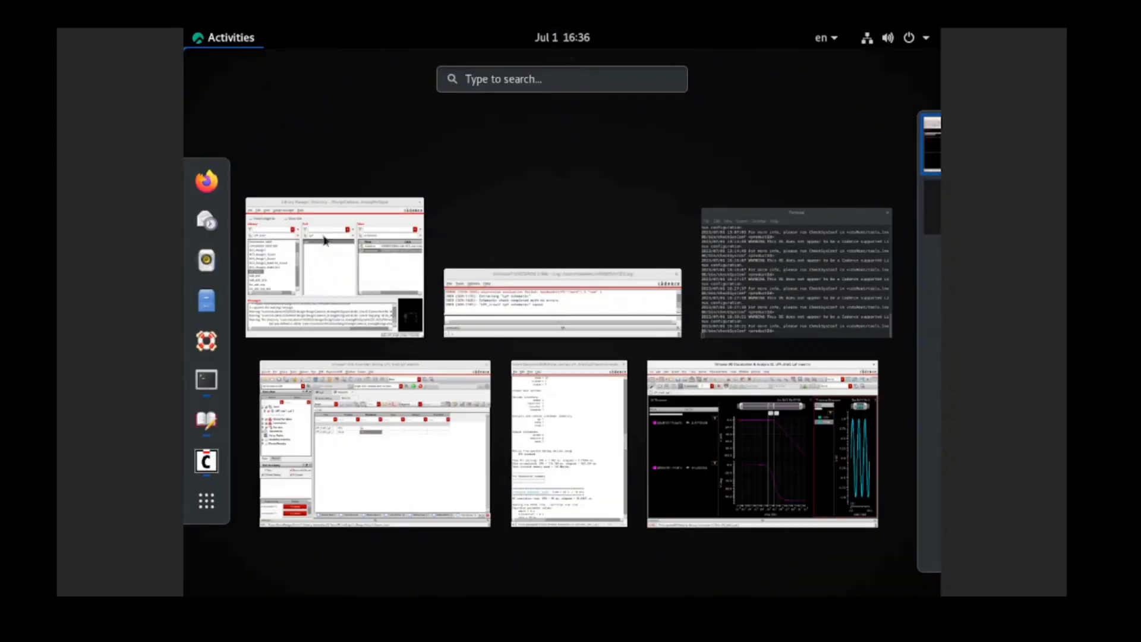
pyautogui.click(373, 446)
pyautogui.click(398, 152)
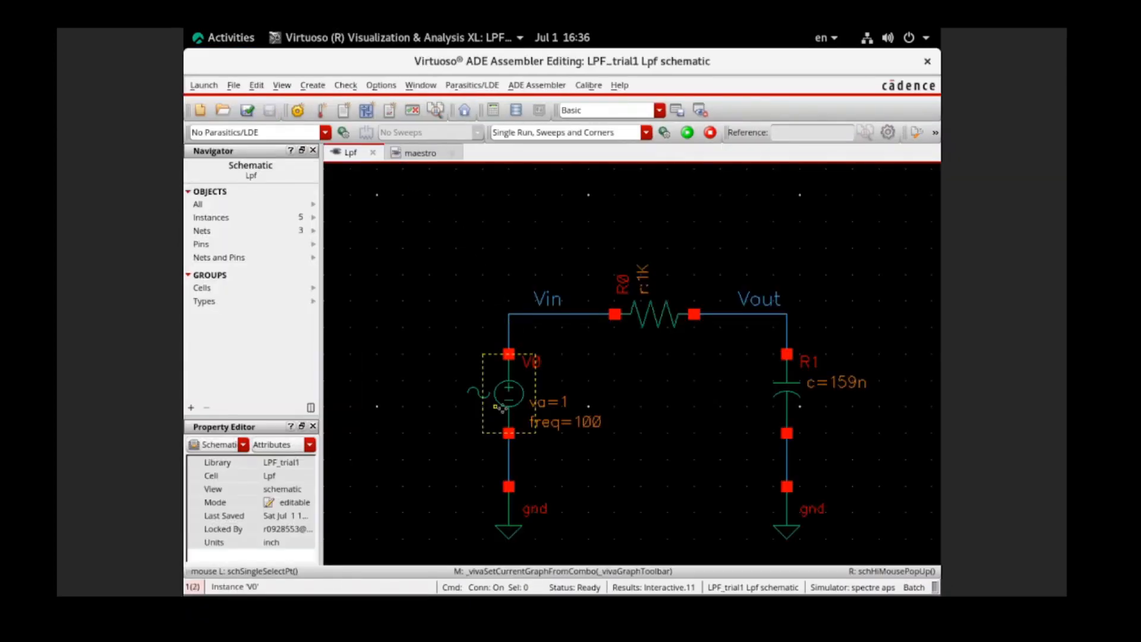
pyautogui.click(501, 408)
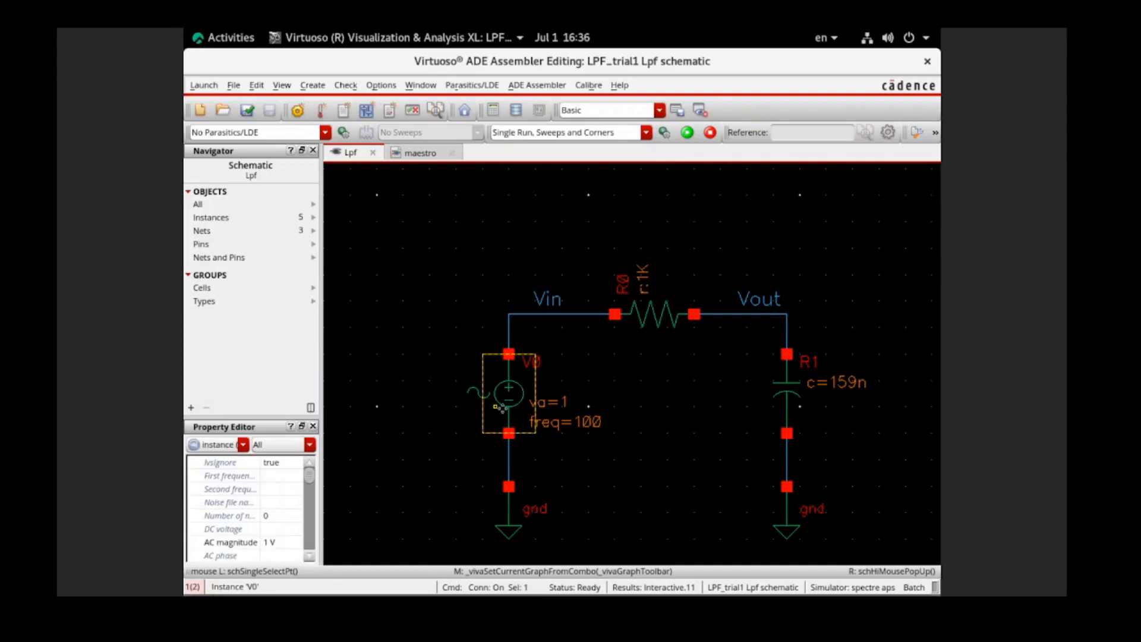
pyautogui.press('q')
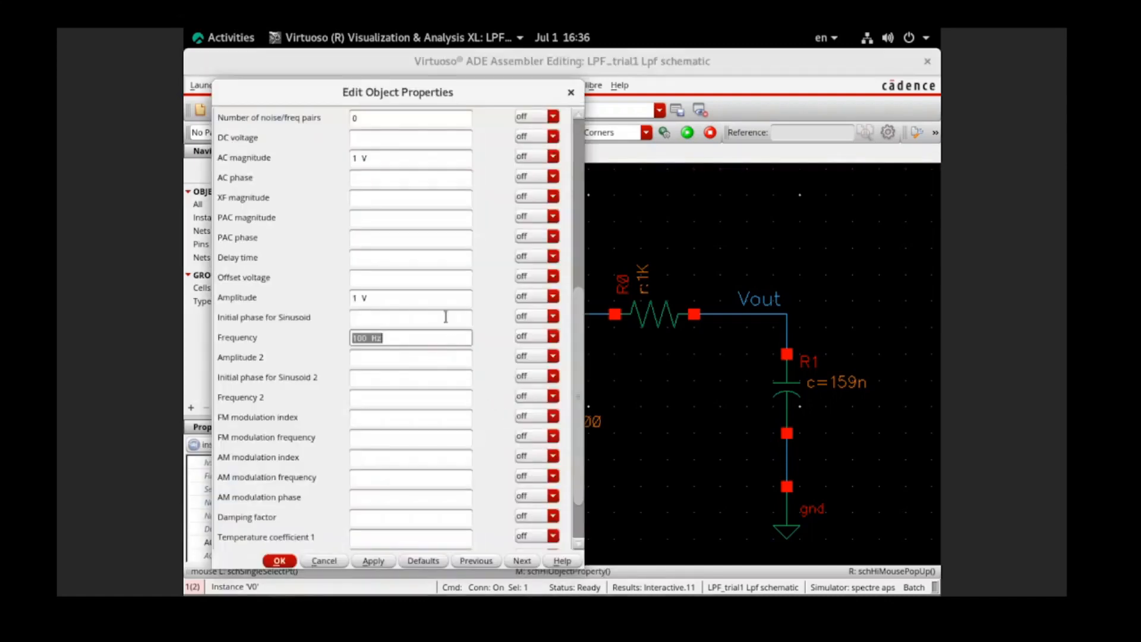
pyautogui.click(368, 342)
pyautogui.press('BackSpace')
pyautogui.write('e+3')
pyautogui.click(288, 561)
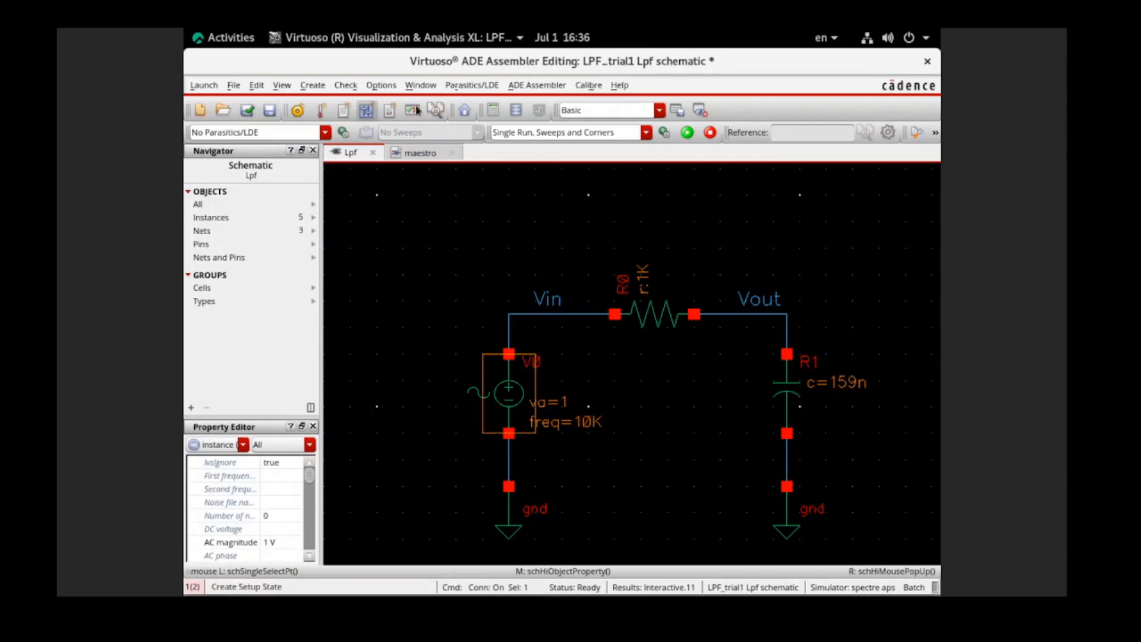
pyautogui.click(246, 113)
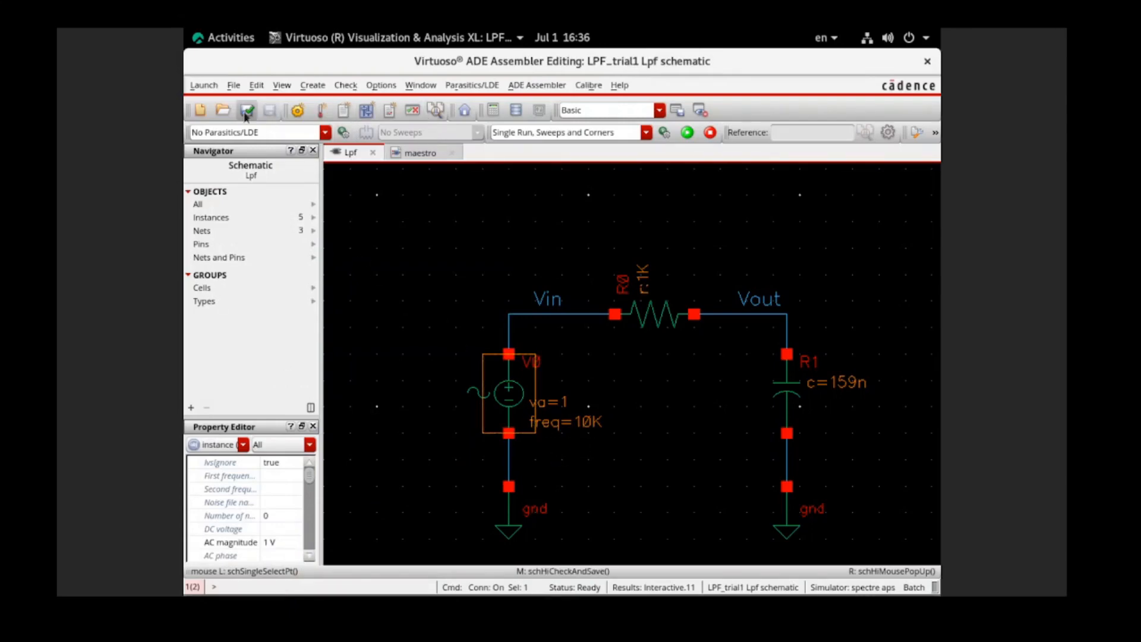
# Run the simulation from the maestro view, and widen the Transient Response subwindow in the Visualization & Analysis XL window
pyautogui.click(410, 153)
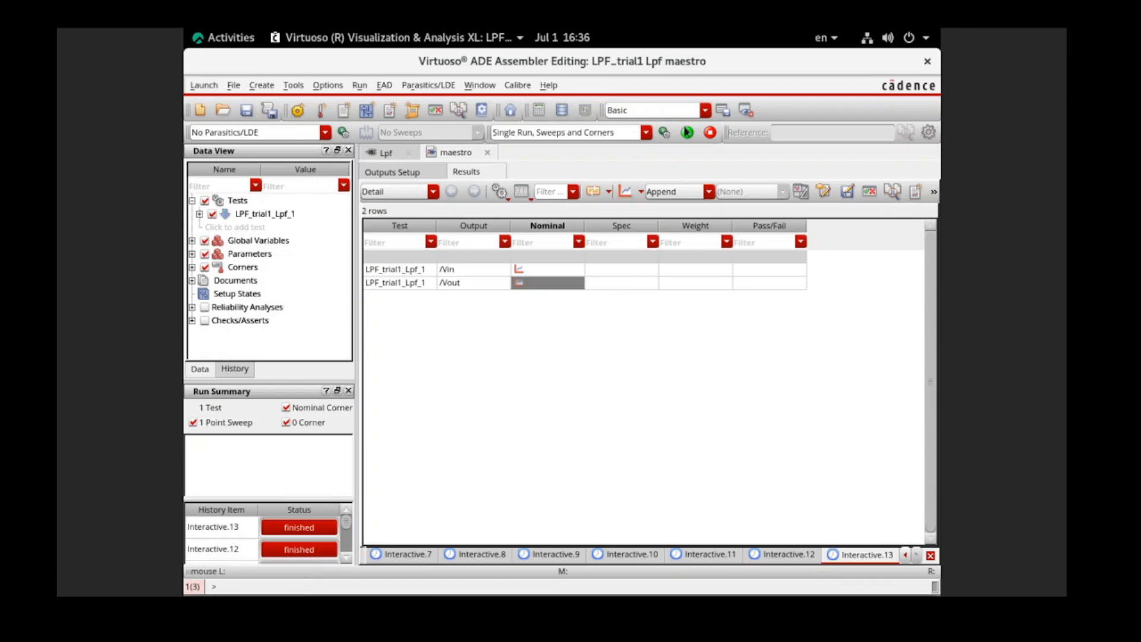
pyautogui.click(687, 132)
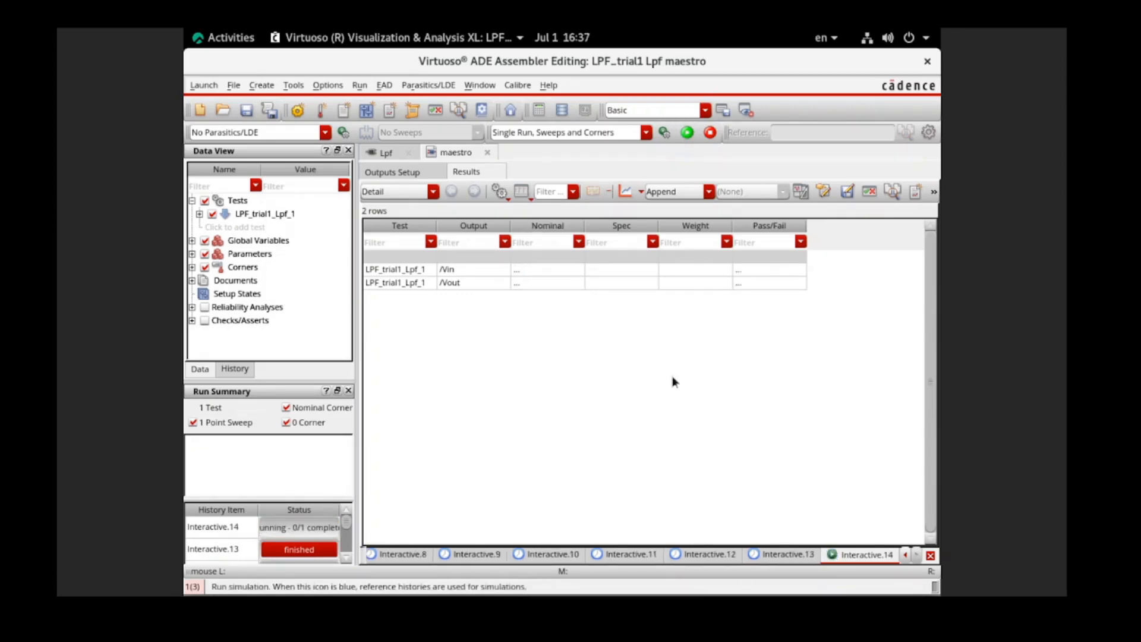
pyautogui.click(243, 37)
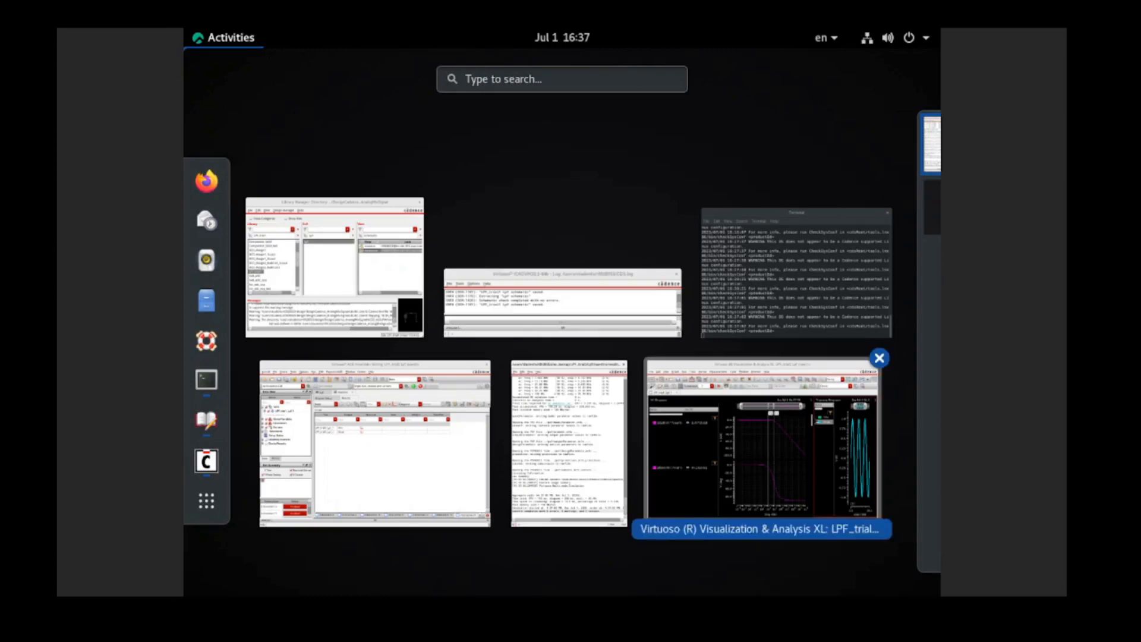
pyautogui.click(766, 441)
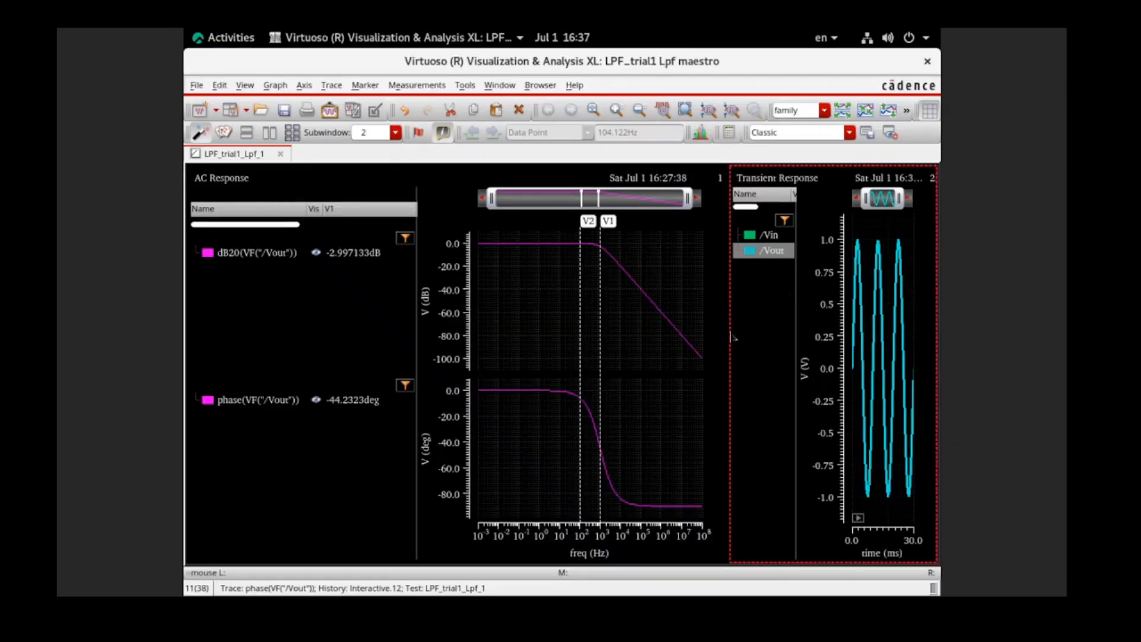
pyautogui.moveTo(732, 337); pyautogui.dragTo(612, 331)
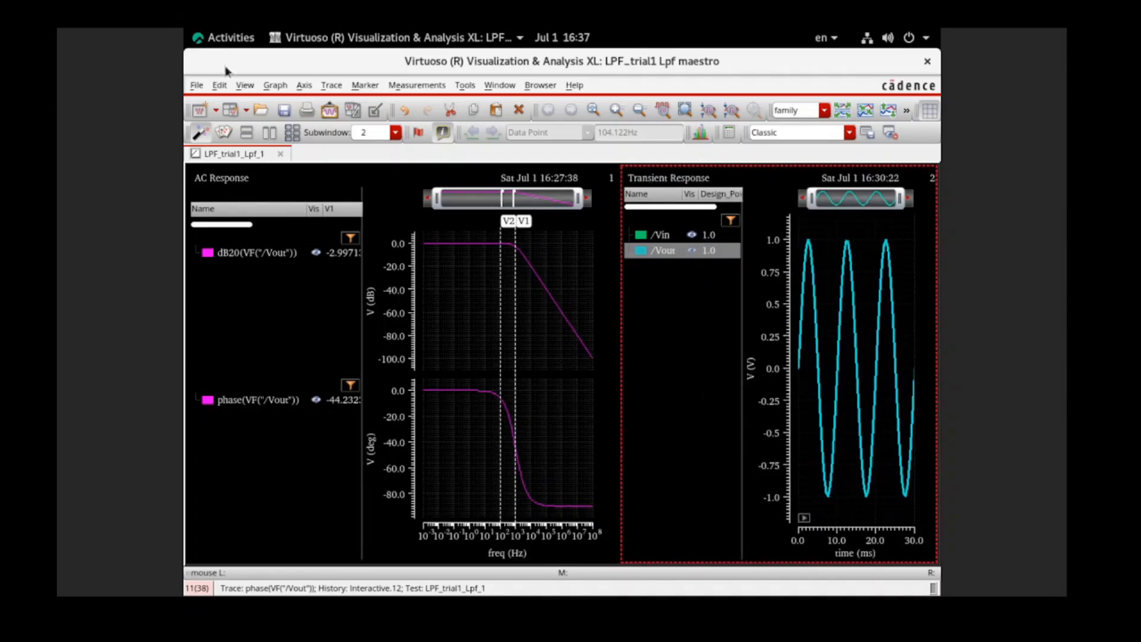
# Return to the ADE Assembler maestro results and set the plotting mode to New SubWin
pyautogui.click(208, 47)
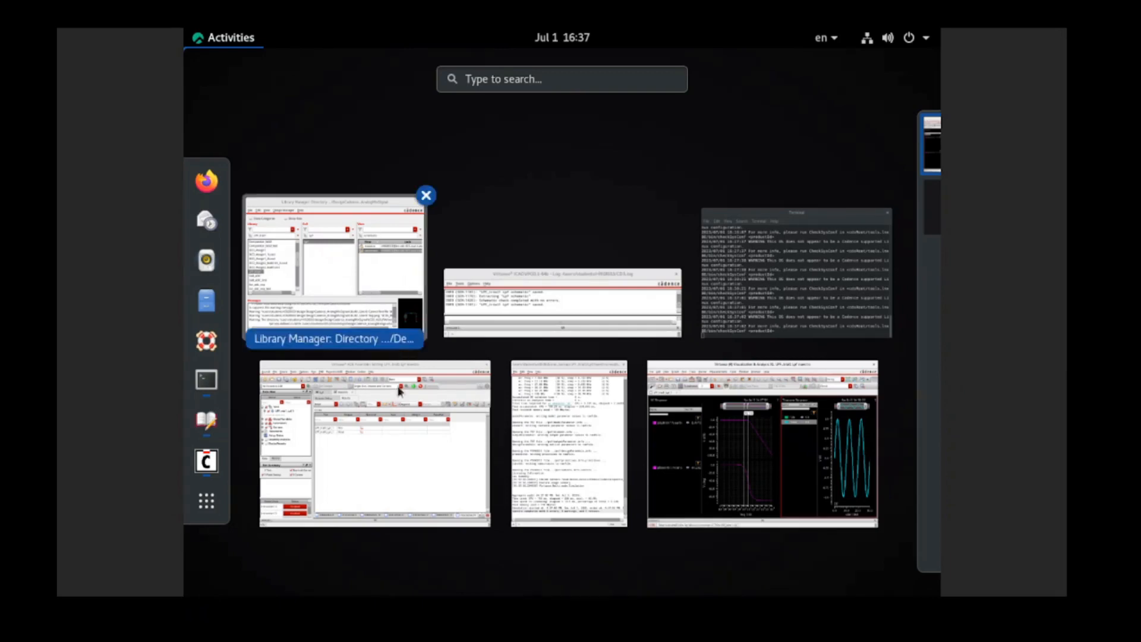
pyautogui.click(405, 469)
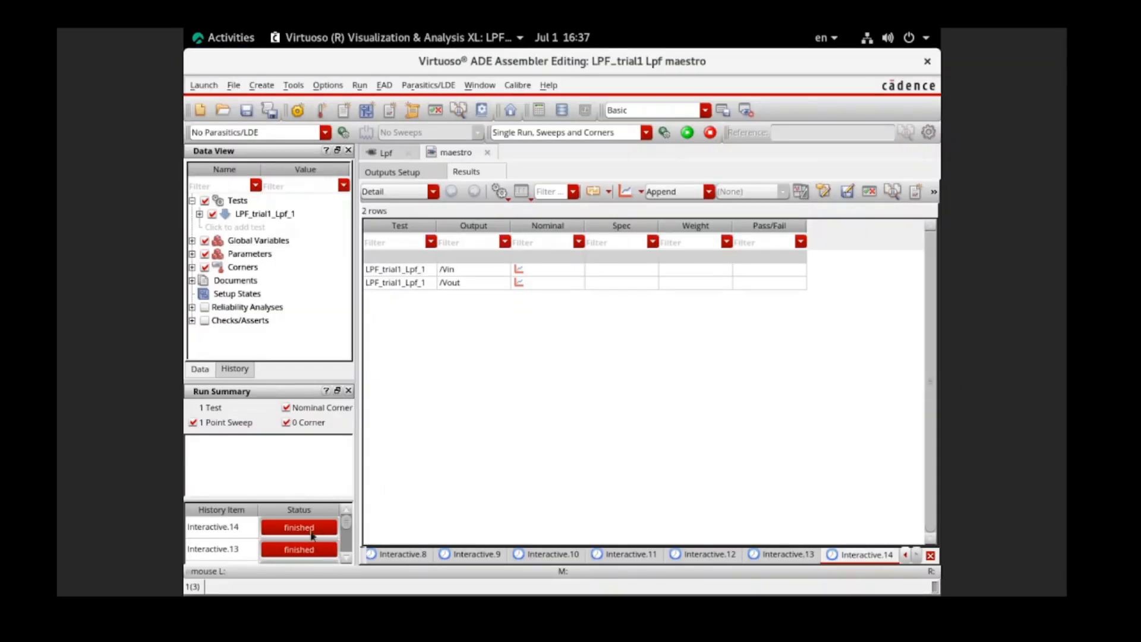
pyautogui.click(675, 197)
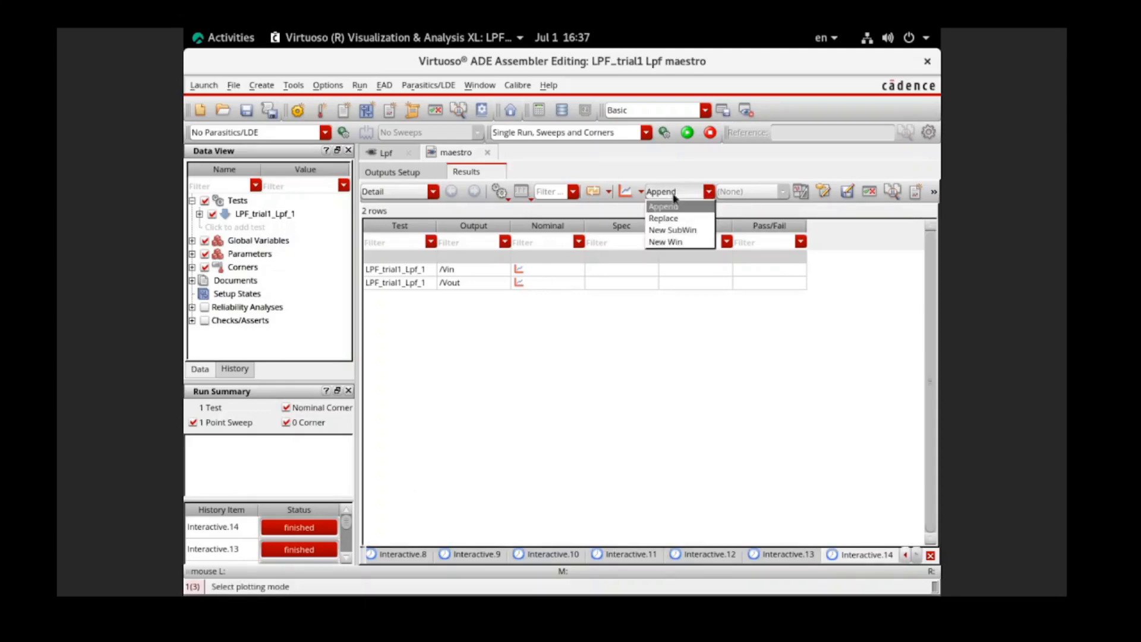
pyautogui.click(666, 232)
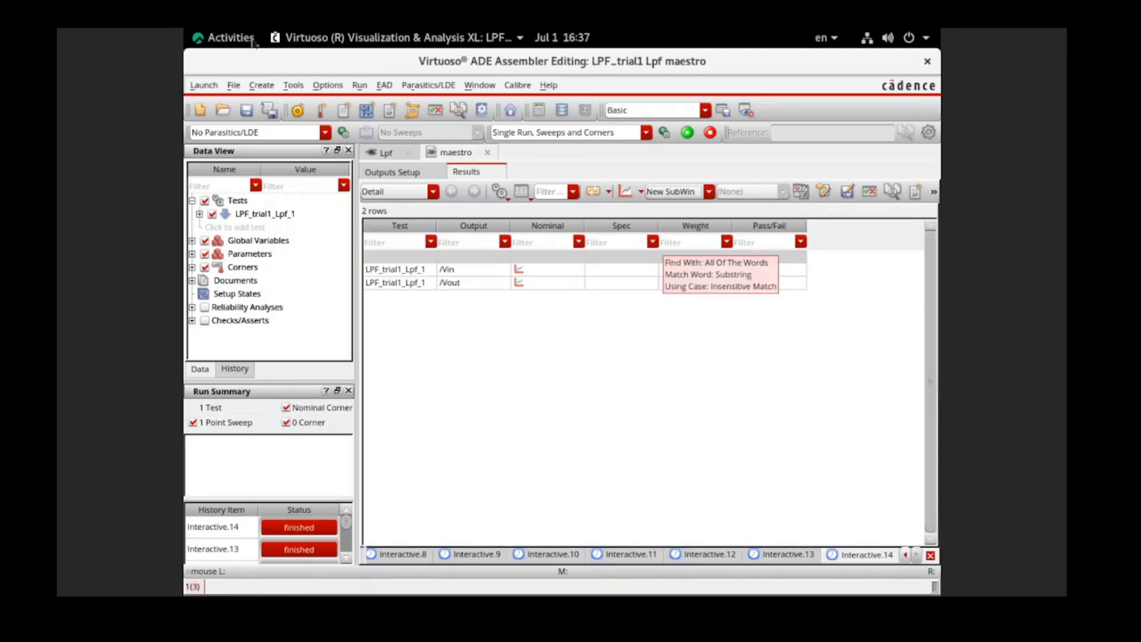
# Switch to the Visualization & Analysis XL window and read the AC magnitude and phase at marker V1
pyautogui.press('super')
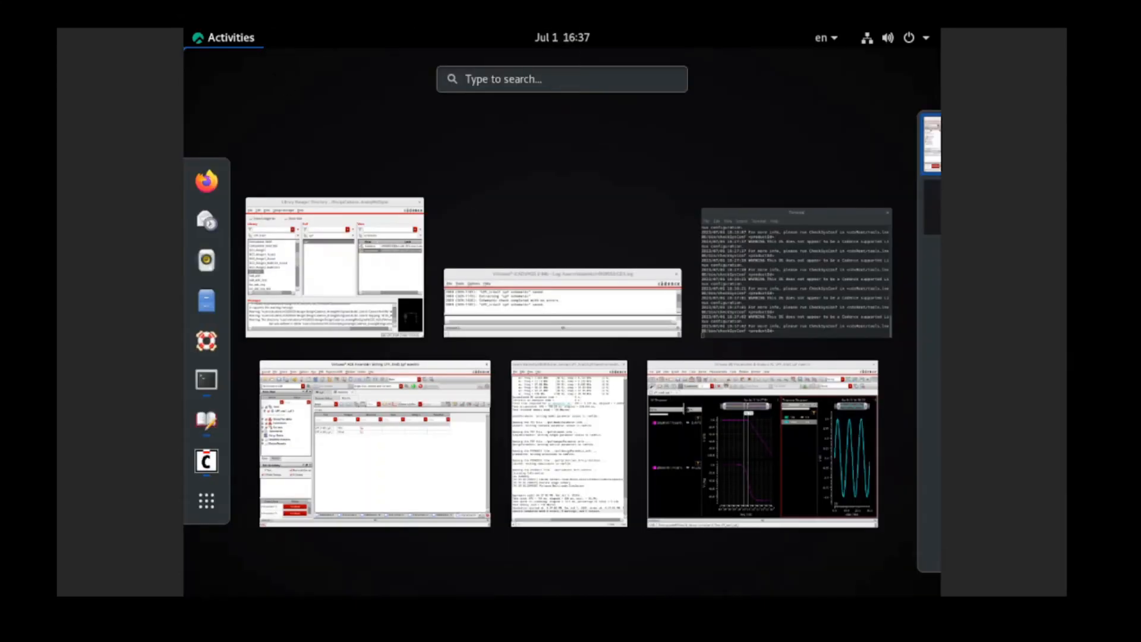
pyautogui.click(751, 449)
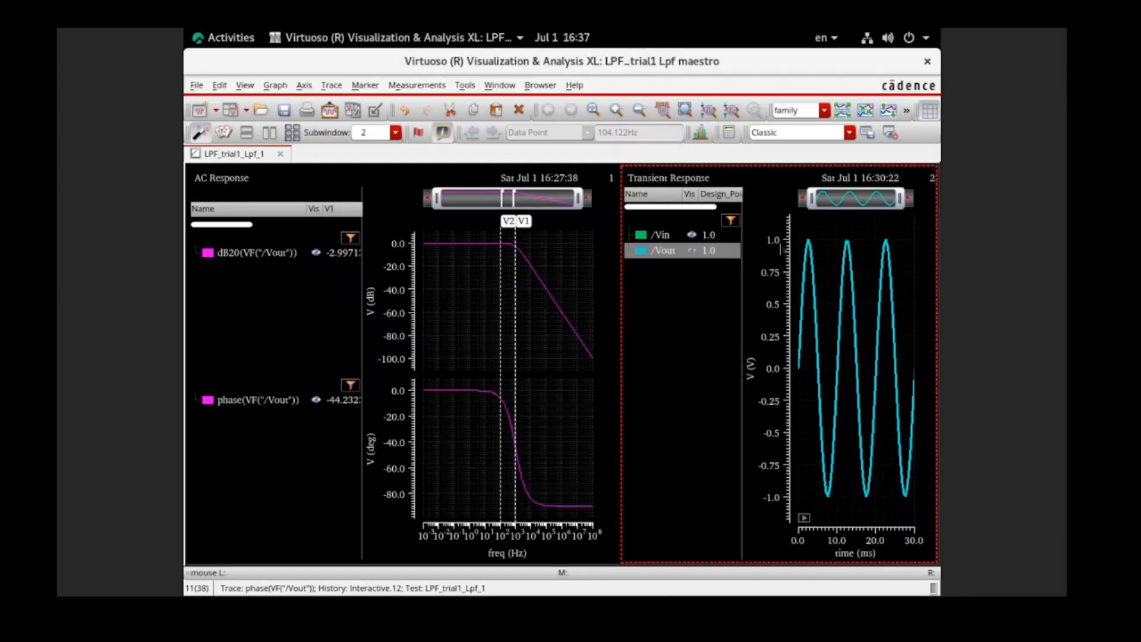
pyautogui.click(515, 243)
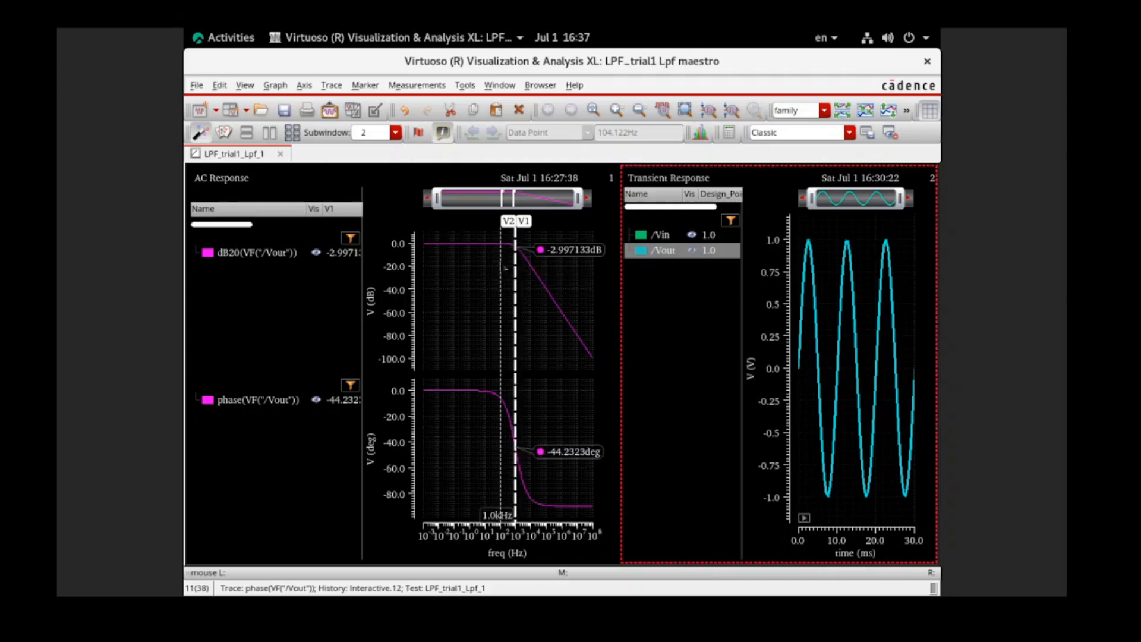
pyautogui.moveTo(809, 243)
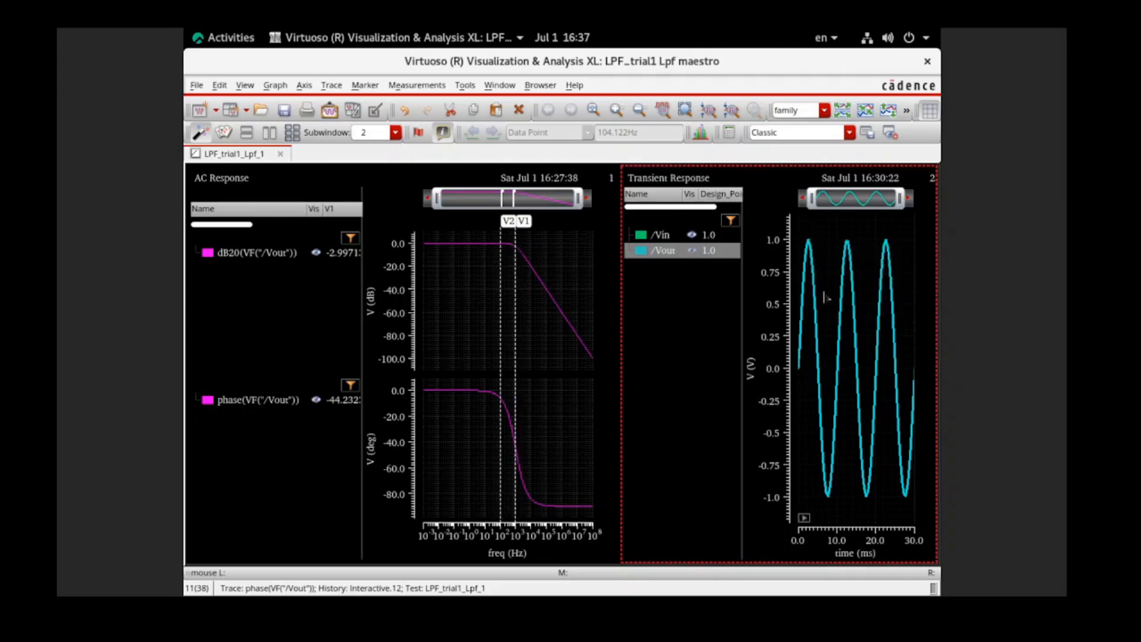
# Switch back to the ADE Assembler results and plot the /Vin output of the latest run in a new subwindow
pyautogui.press('super')
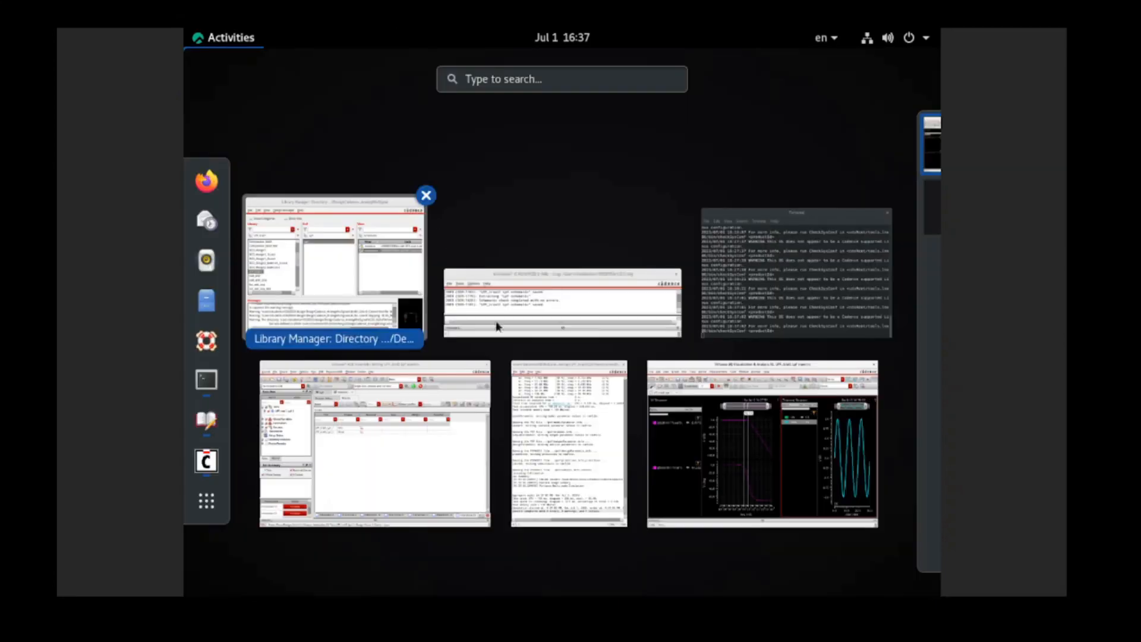
pyautogui.click(476, 441)
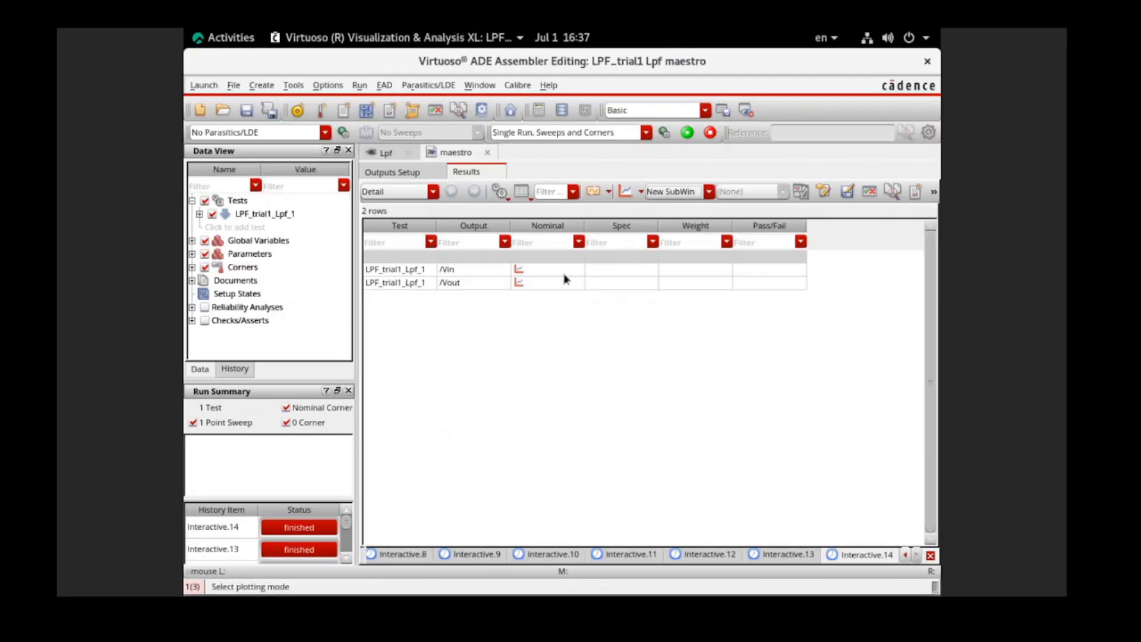
pyautogui.click(537, 277)
pyautogui.rightClick(537, 277)
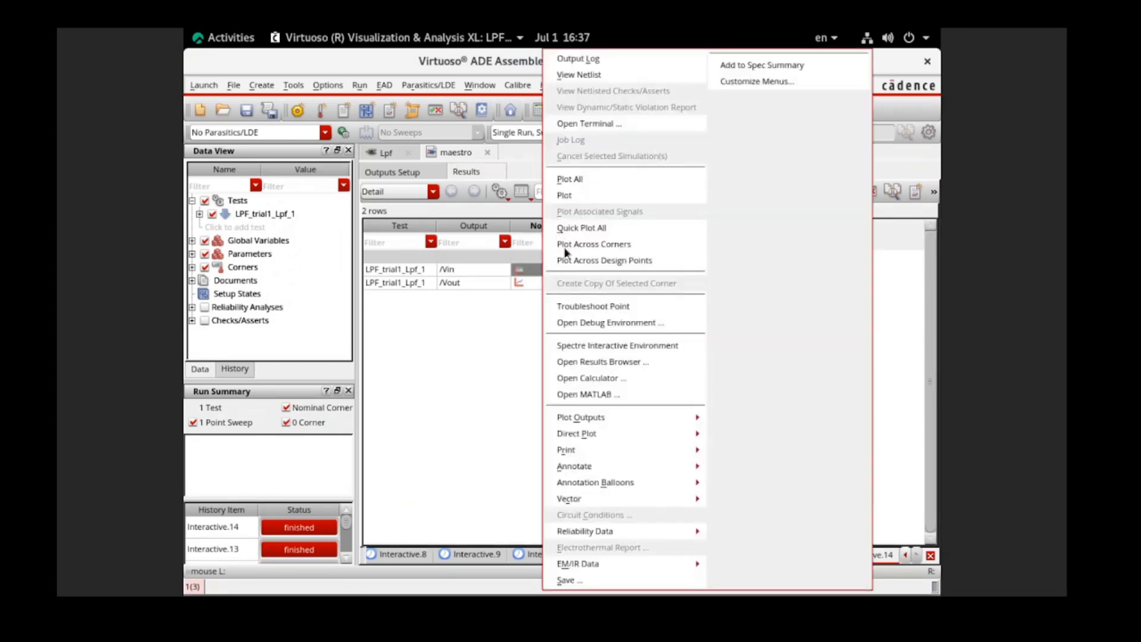
pyautogui.click(582, 197)
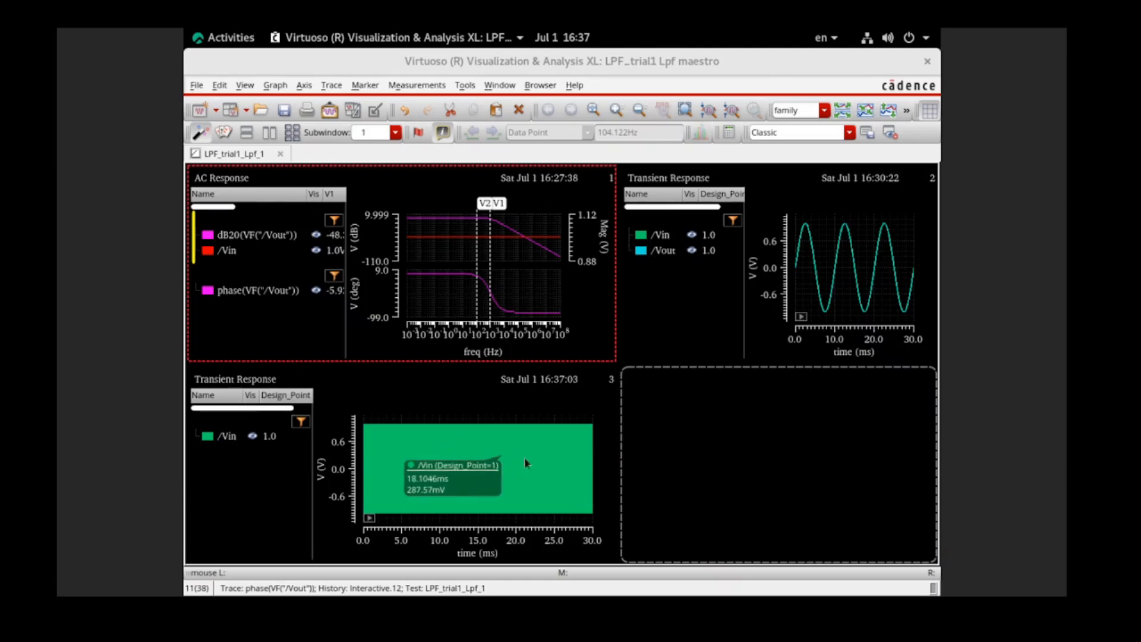
# Remove the /Vin trace from the AC Response subwindow
pyautogui.click(385, 465)
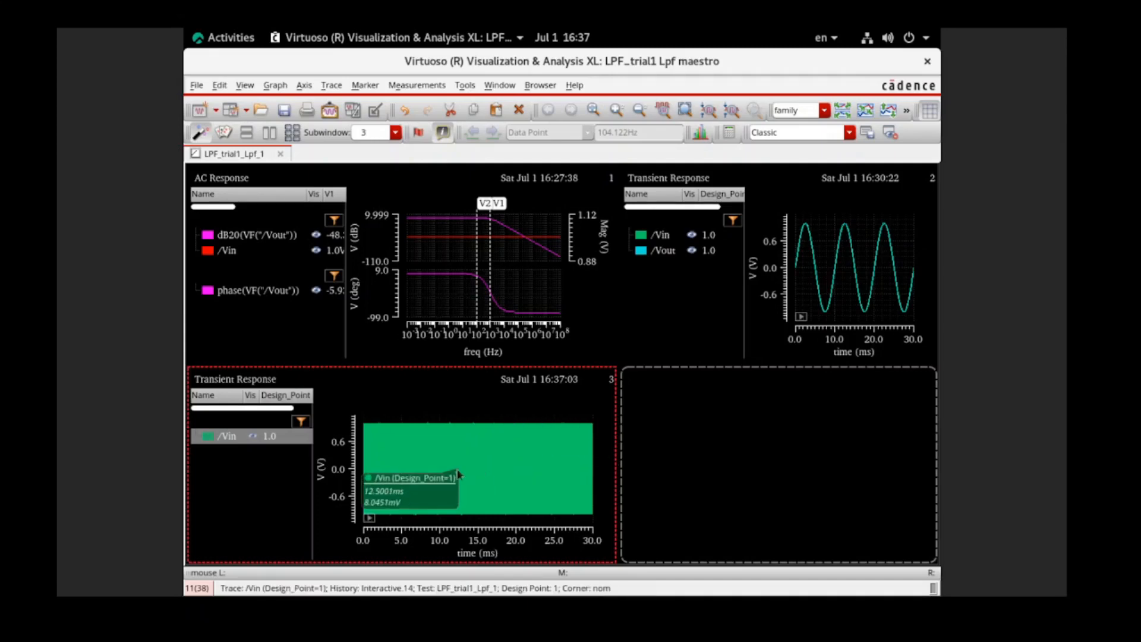
pyautogui.rightClick(231, 252)
pyautogui.click(261, 239)
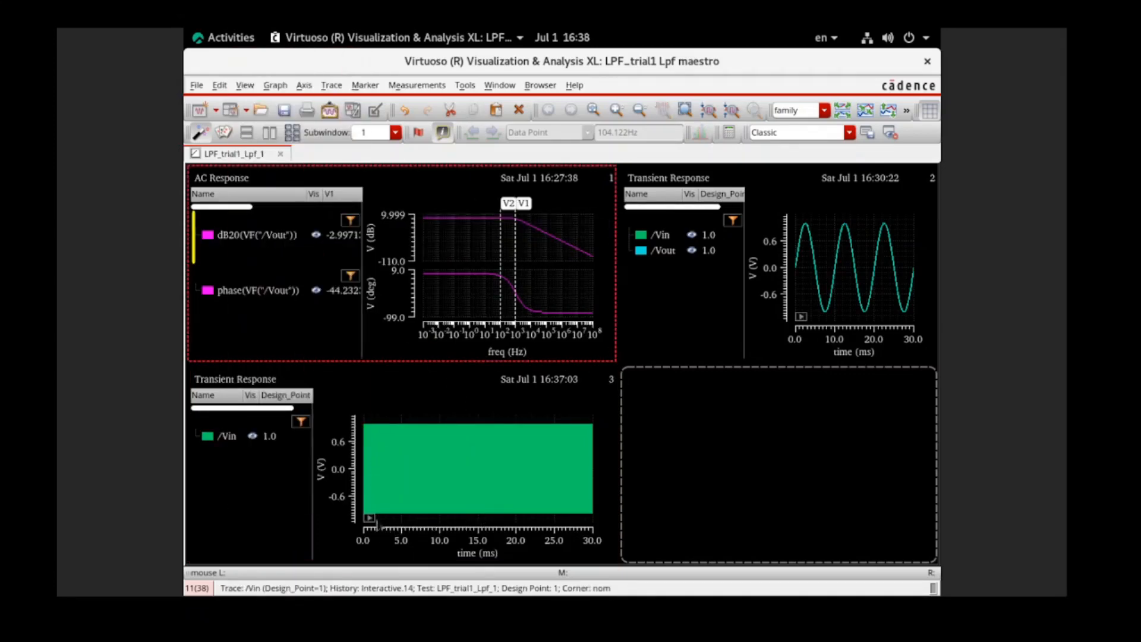
# Zoom in and back out on the /Vin trace in the new Transient Response subwindow to examine its individual cycles
pyautogui.click(386, 523)
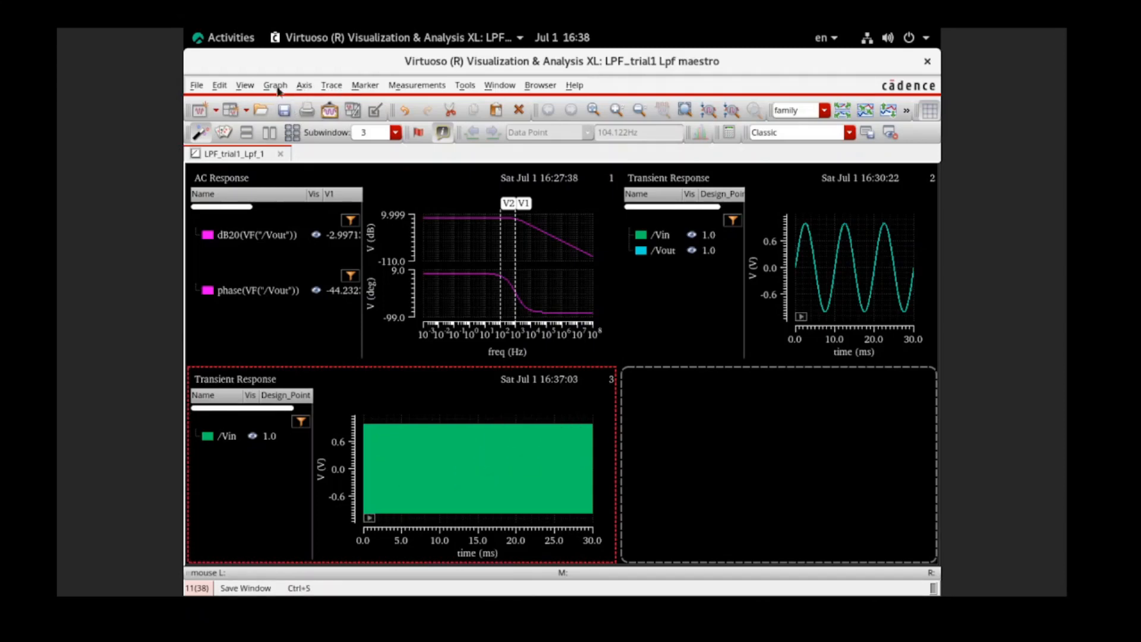
pyautogui.click(246, 86)
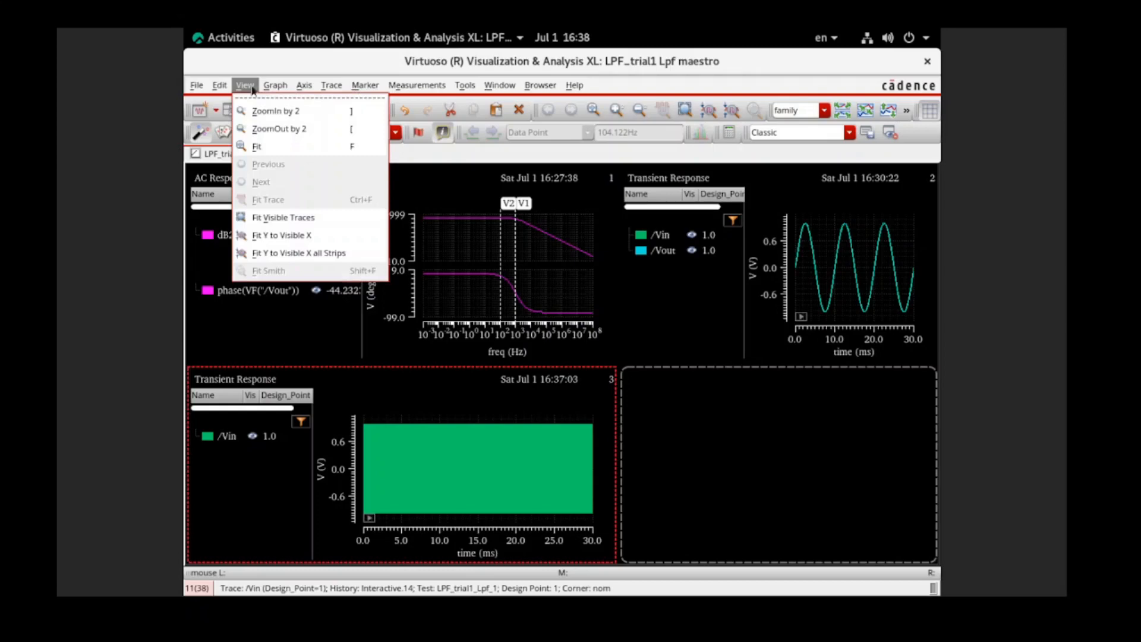
pyautogui.click(273, 111)
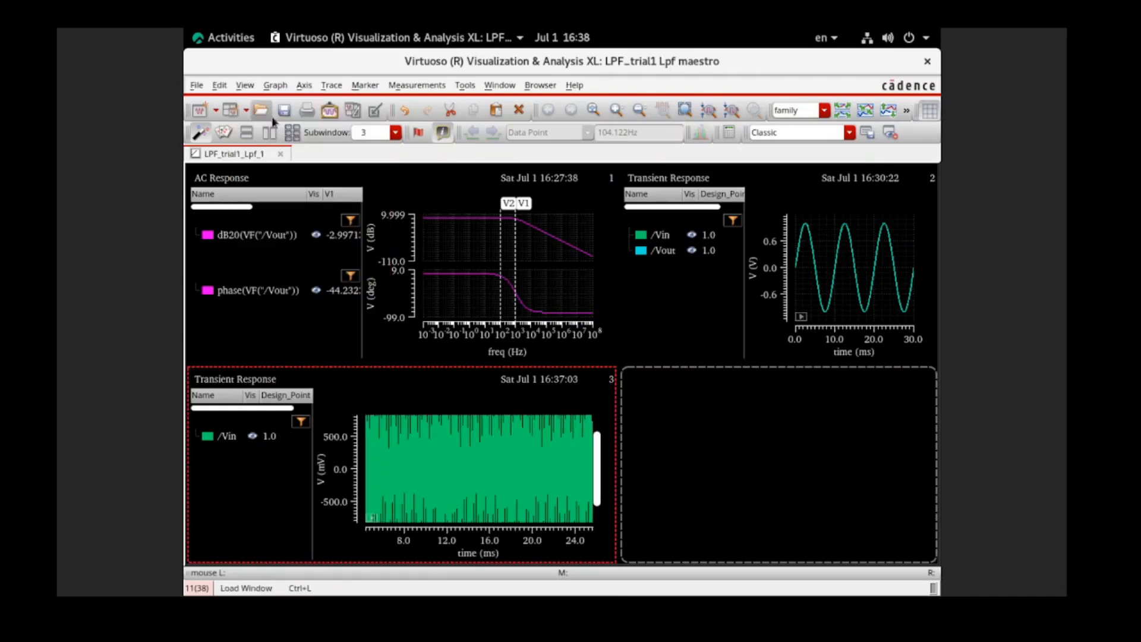
pyautogui.click(465, 452)
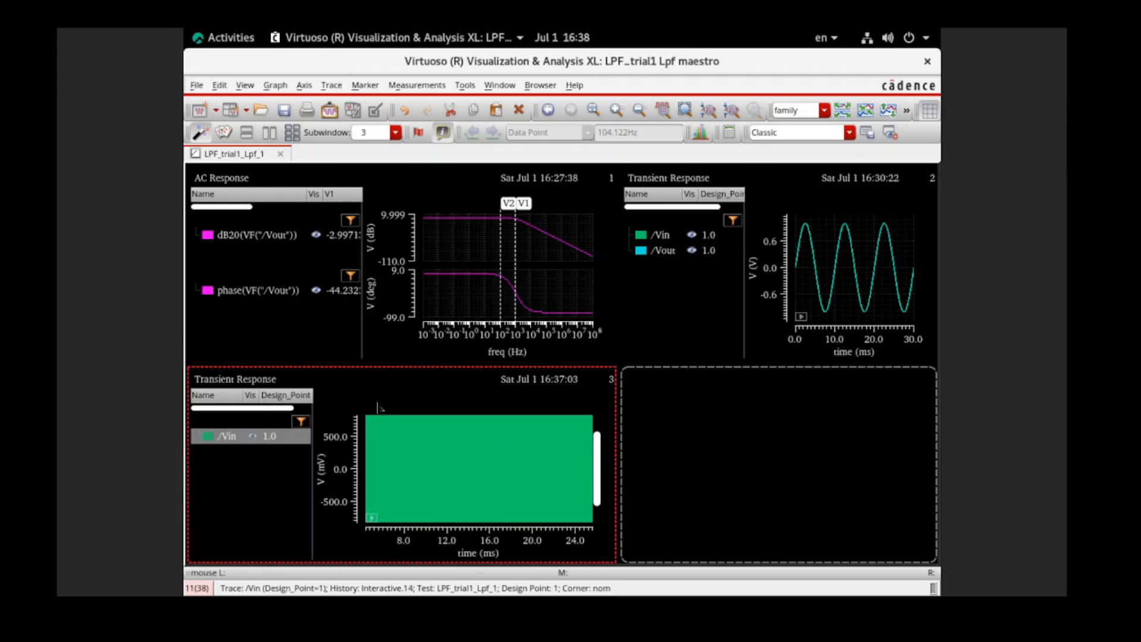
pyautogui.scroll(5, 423, 461)
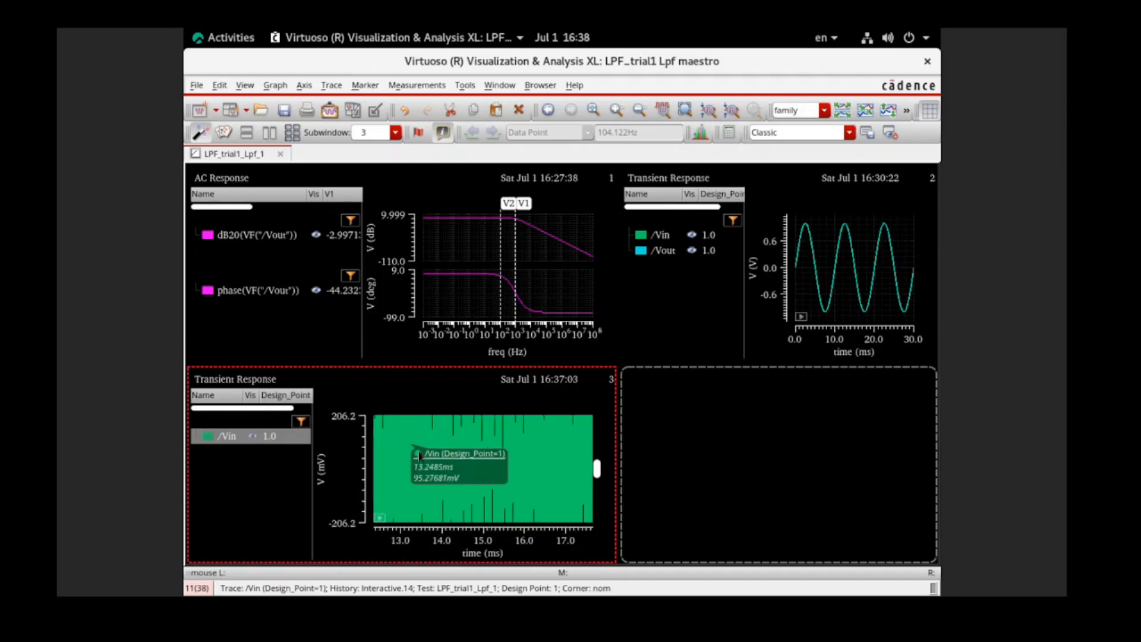
pyautogui.scroll(1, 425, 462)
pyautogui.scroll(2, 521, 489)
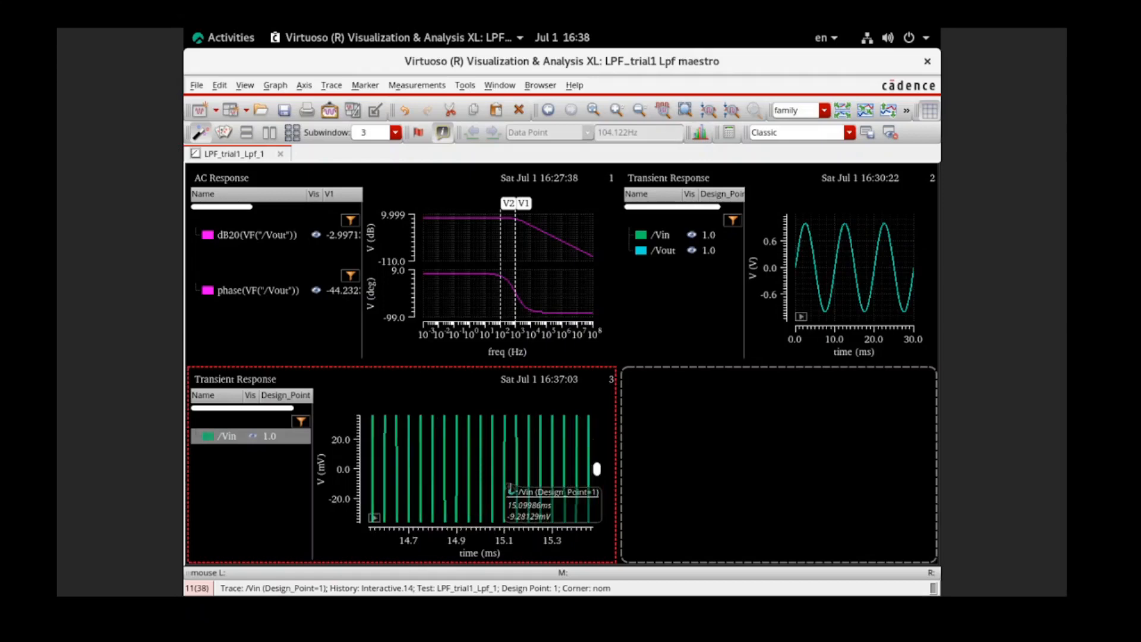
pyautogui.scroll(1, 500, 491)
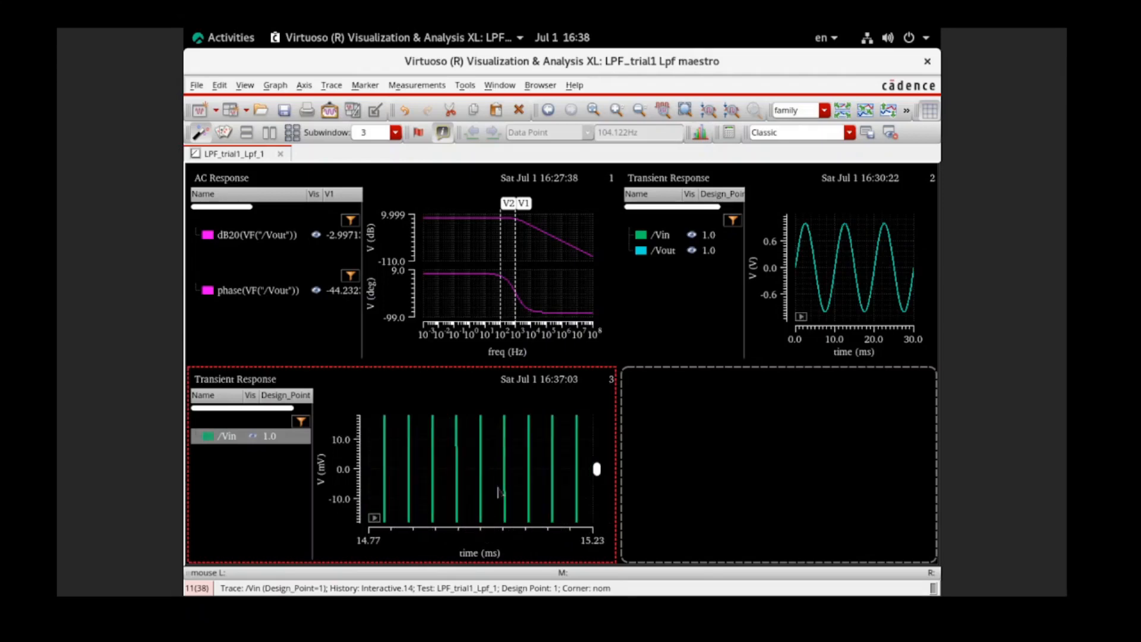
pyautogui.scroll(1, 500, 492)
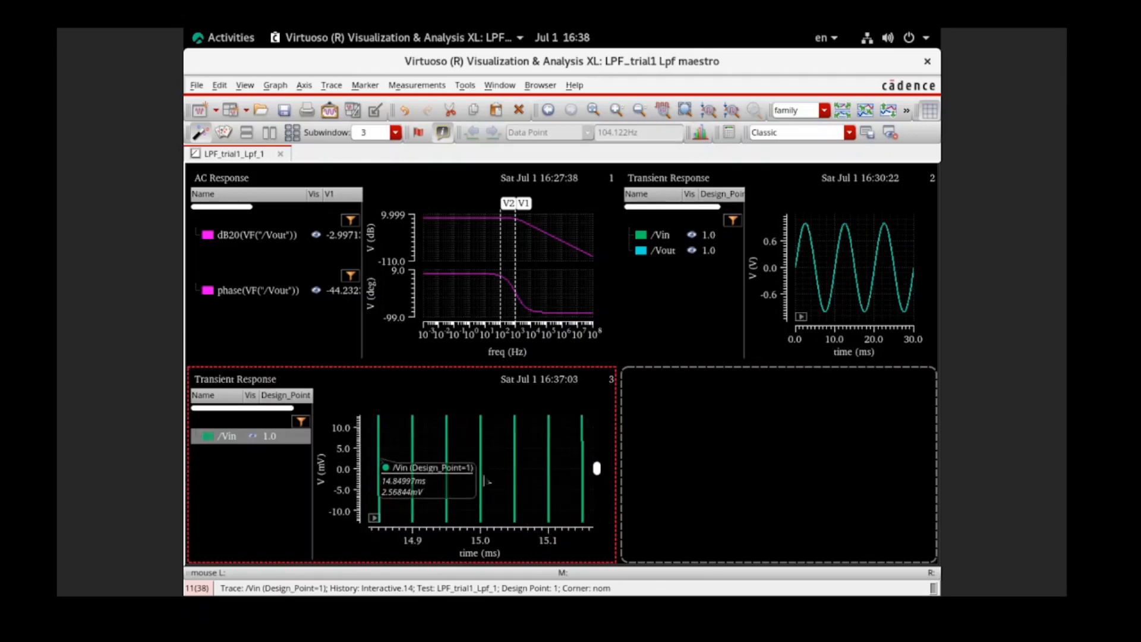
pyautogui.scroll(-2, 439, 497)
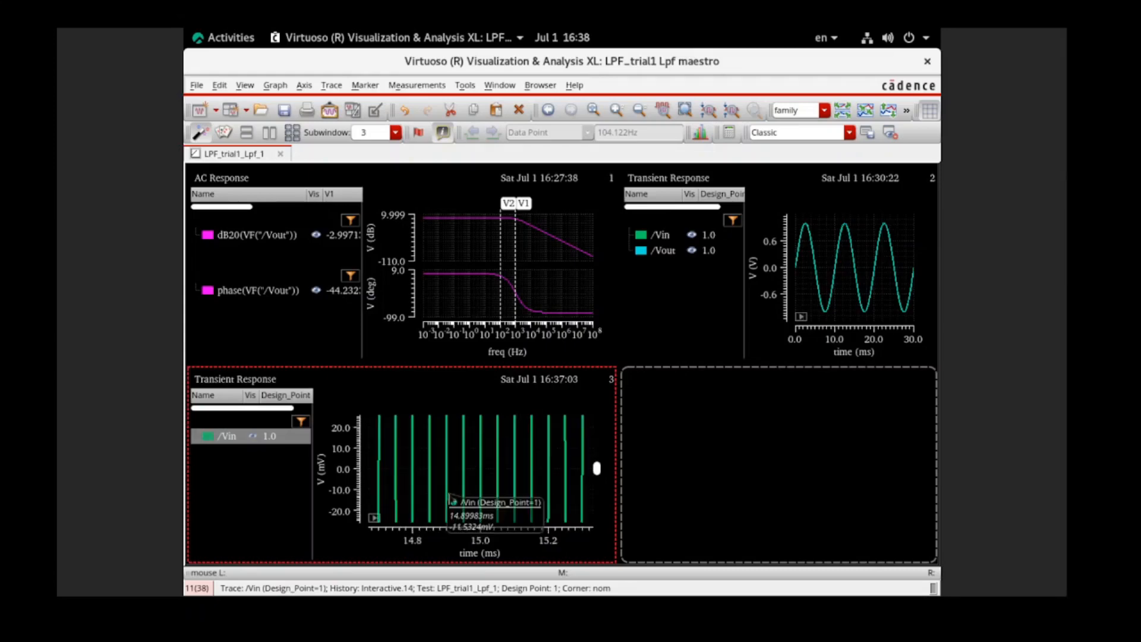
pyautogui.scroll(-4, 450, 498)
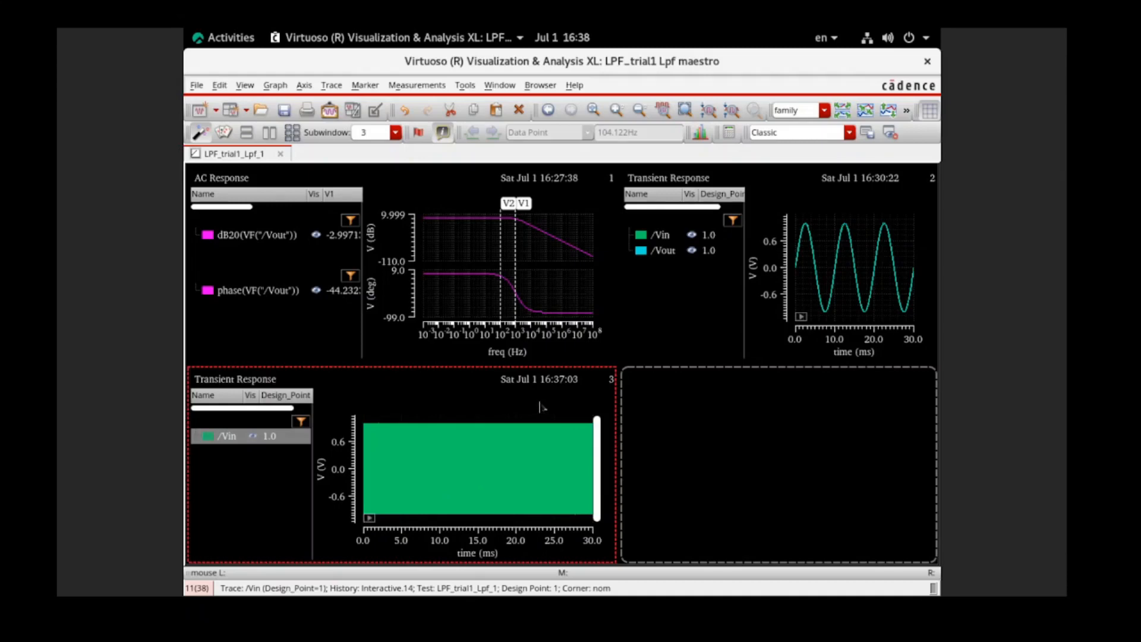
# Delete graph subwindow 2 with the older transient and narrow the remaining /Vin transient to its first few cycles, about 335 us
pyautogui.click(683, 316)
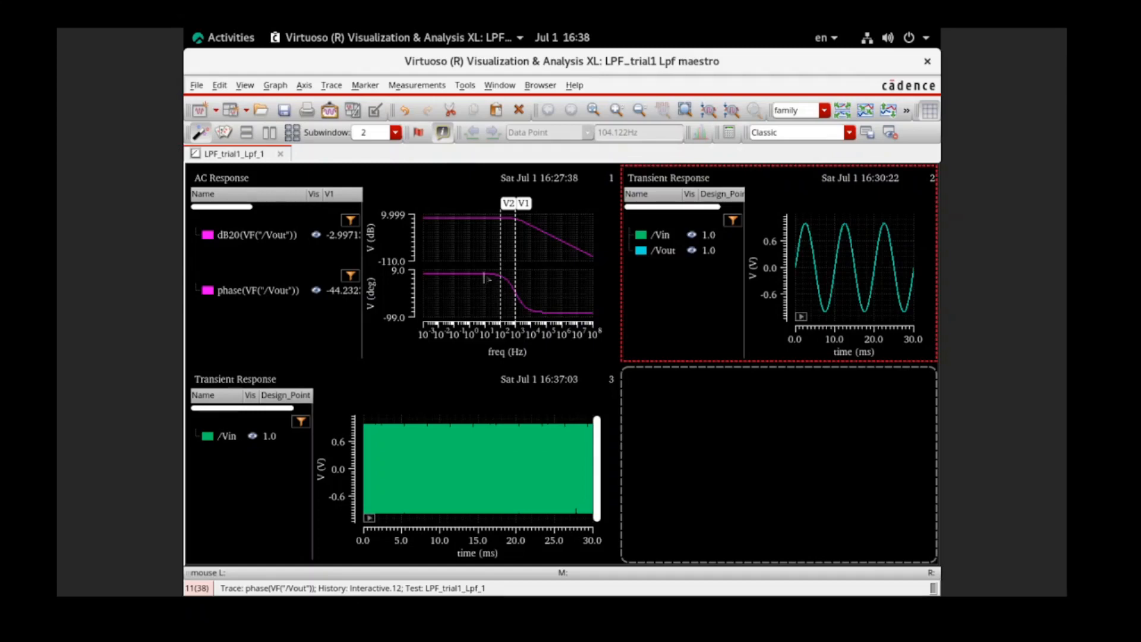
pyautogui.rightClick(683, 298)
pyautogui.click(709, 228)
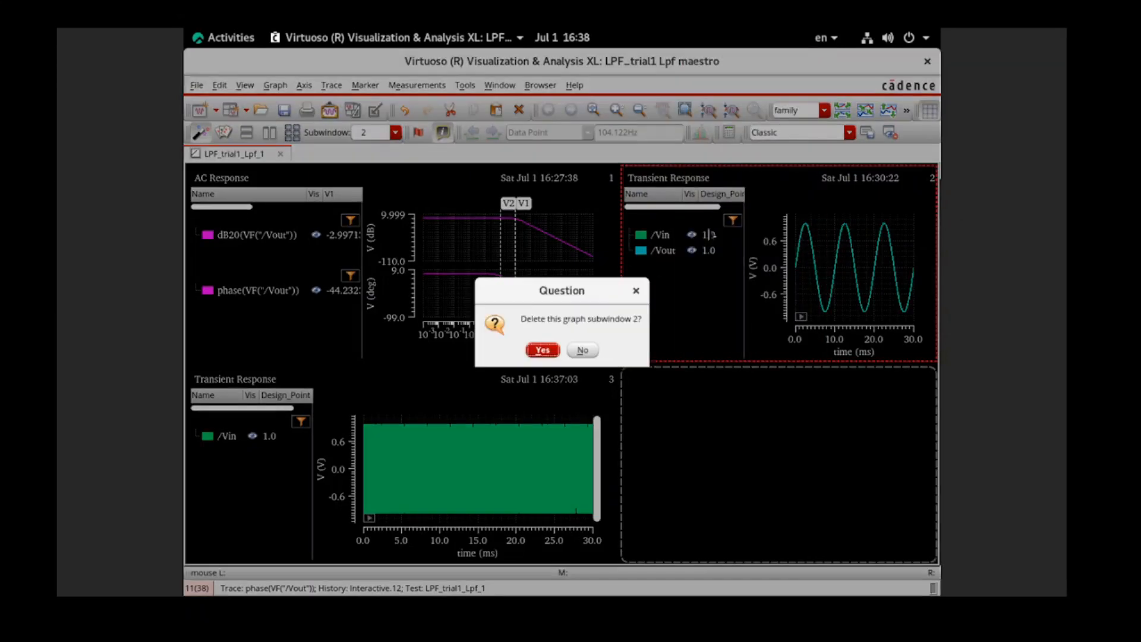
pyautogui.click(551, 354)
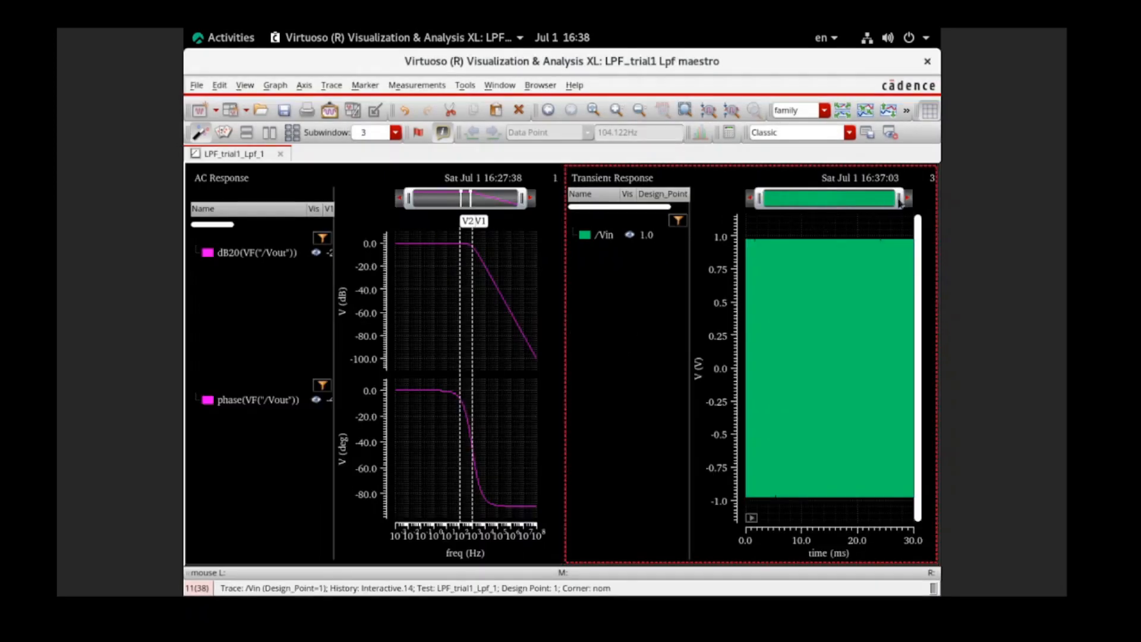
pyautogui.moveTo(900, 202); pyautogui.dragTo(766, 206)
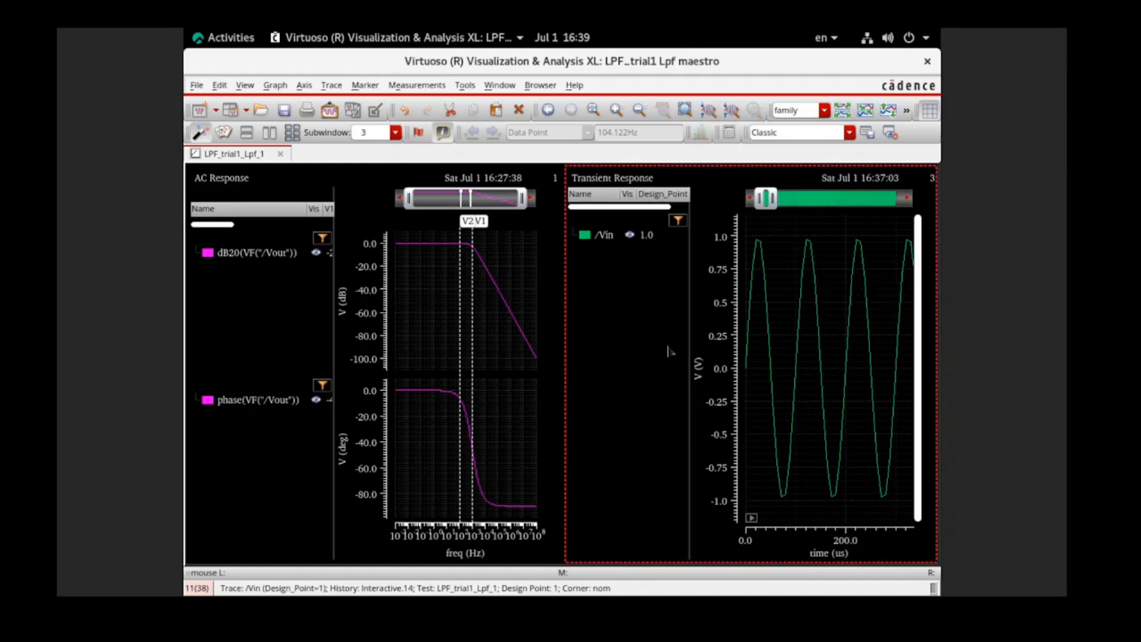
pyautogui.click(224, 43)
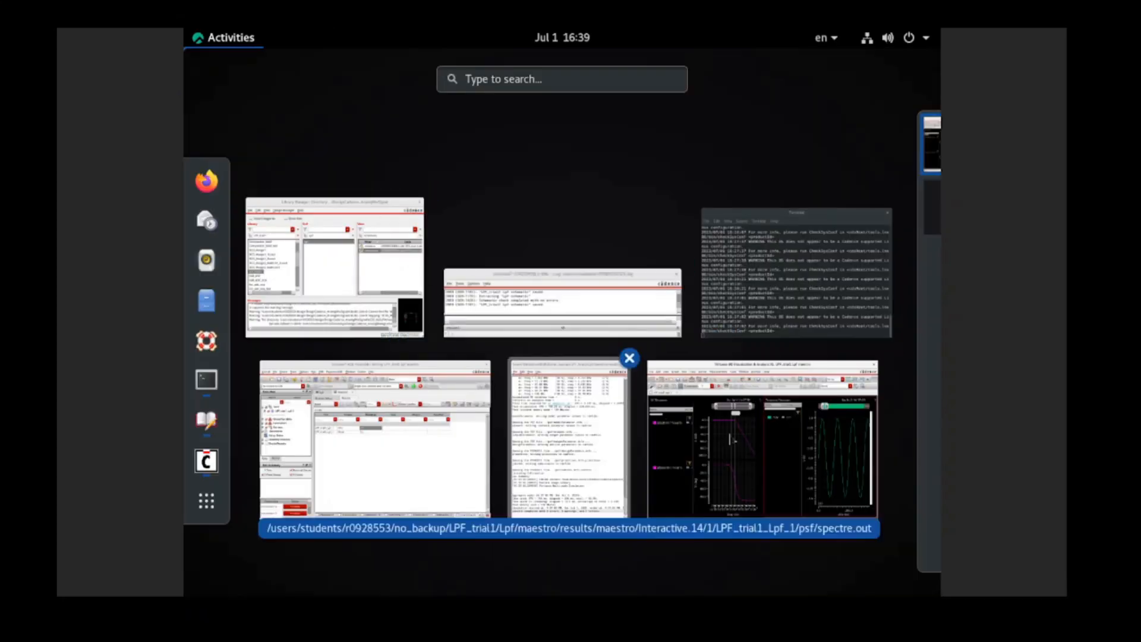
pyautogui.click(748, 397)
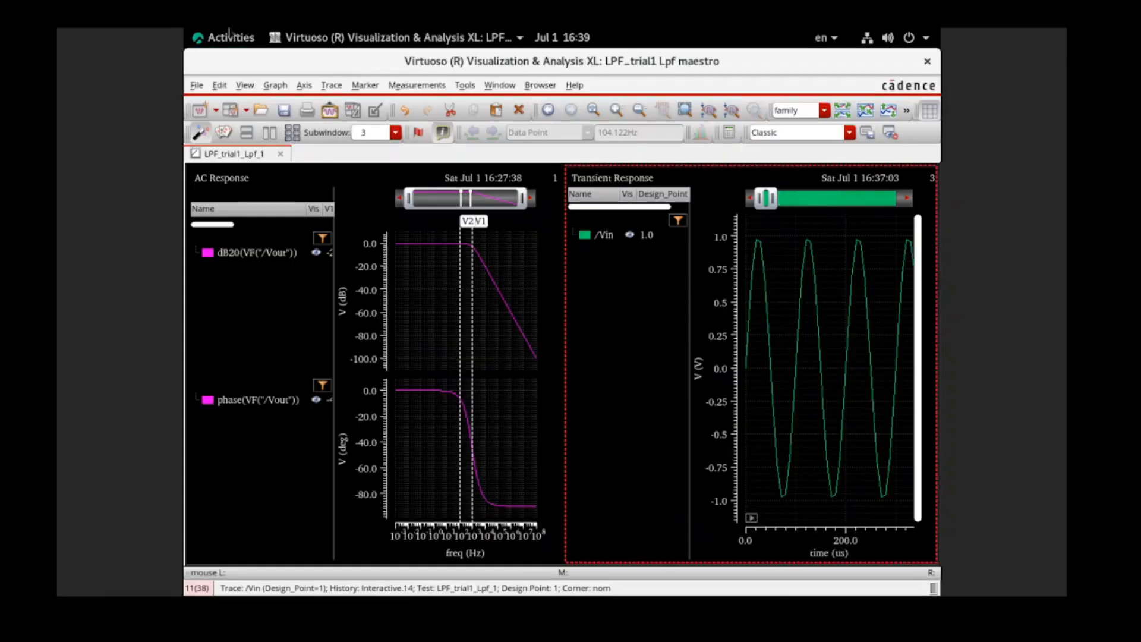
pyautogui.click(213, 47)
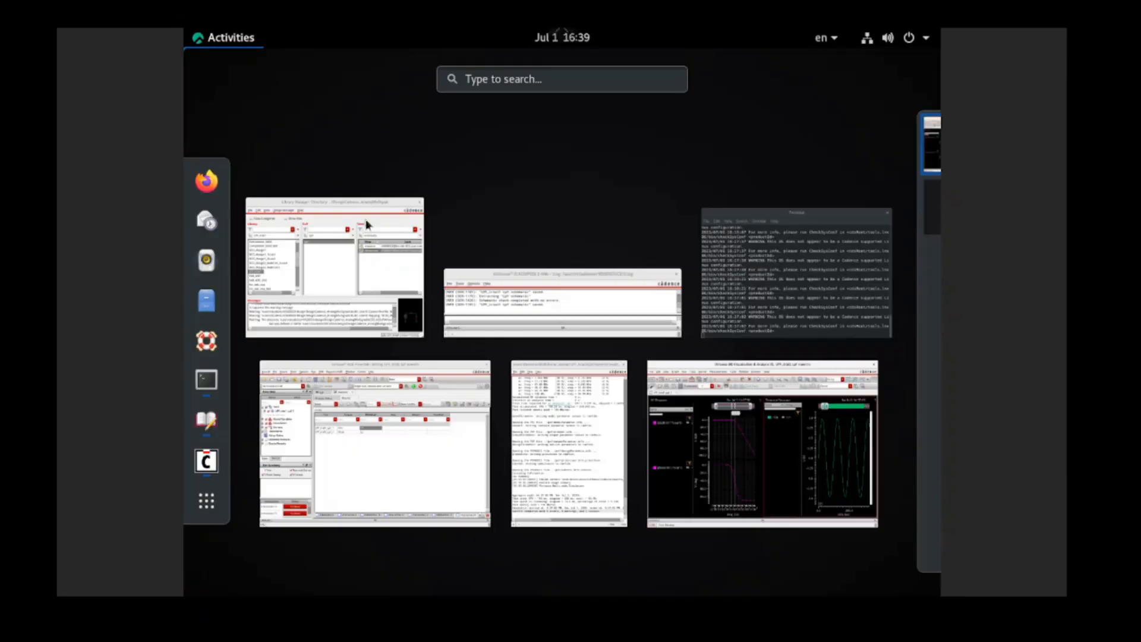
pyautogui.click(412, 447)
pyautogui.click(574, 286)
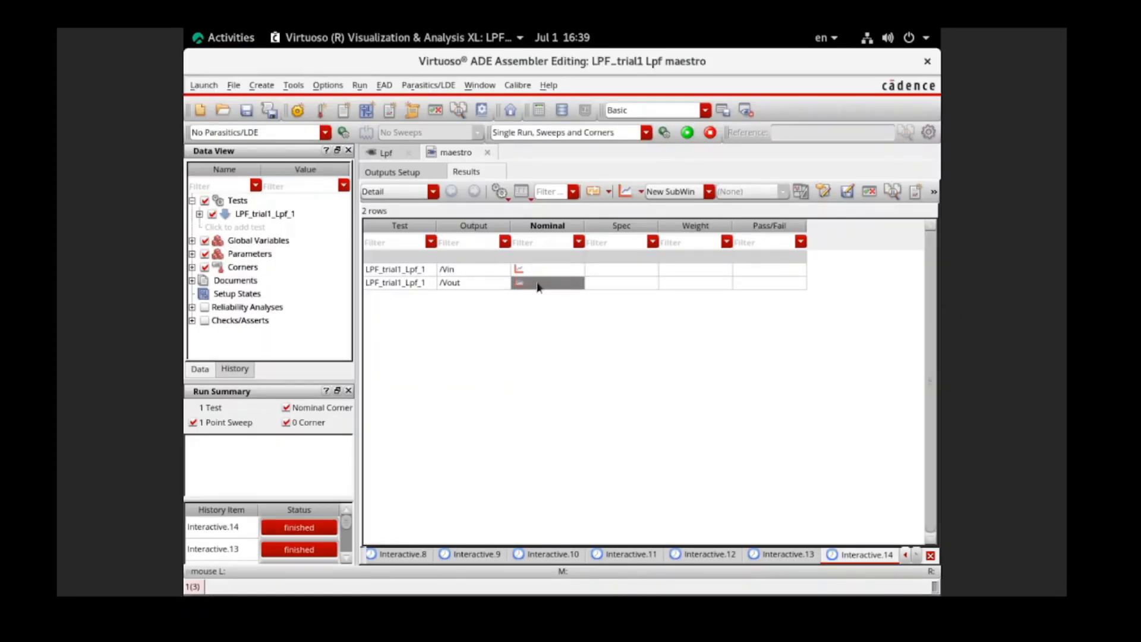
pyautogui.click(224, 38)
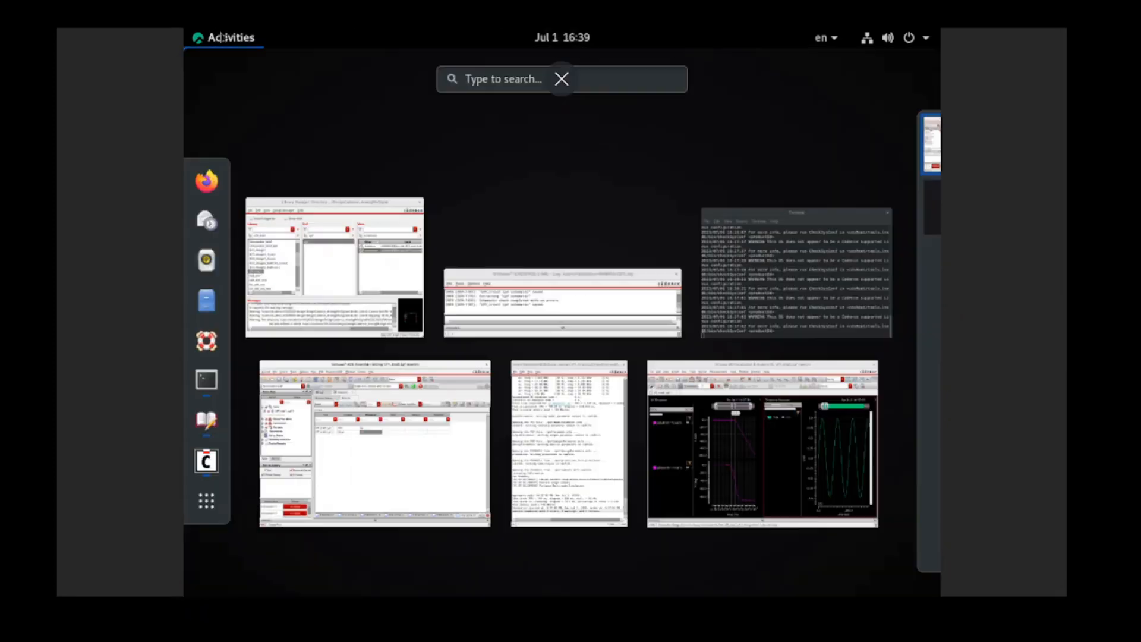
pyautogui.click(733, 495)
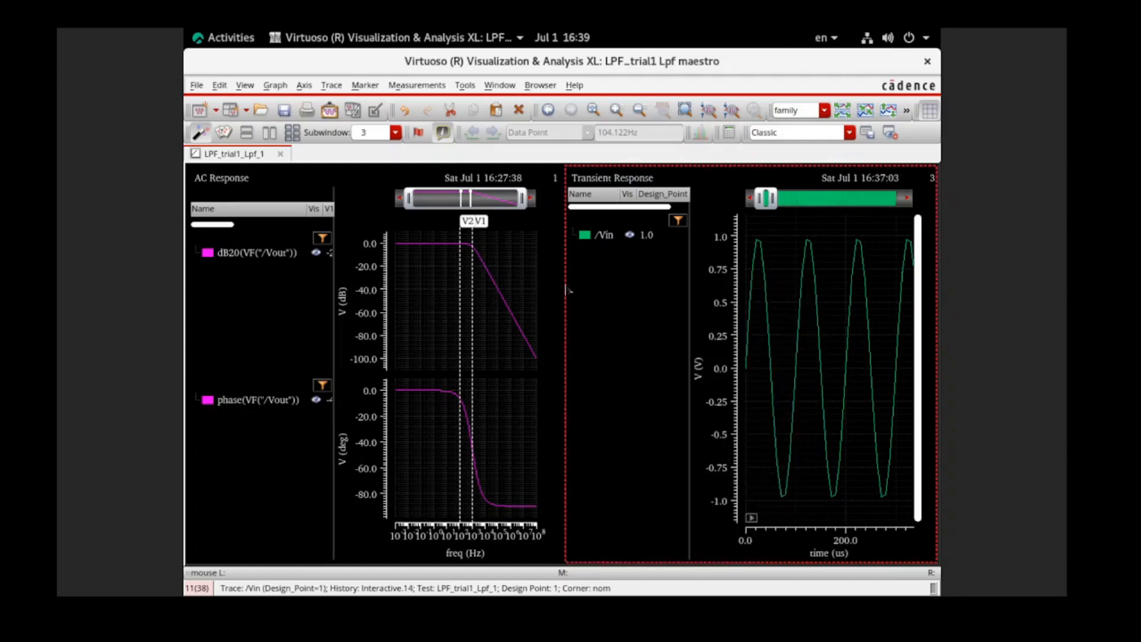
# Widen the AC Response subwindow by moving its boundary with the Transient Response subwindow
pyautogui.moveTo(588, 280); pyautogui.dragTo(619, 285)
pyautogui.click(559, 275)
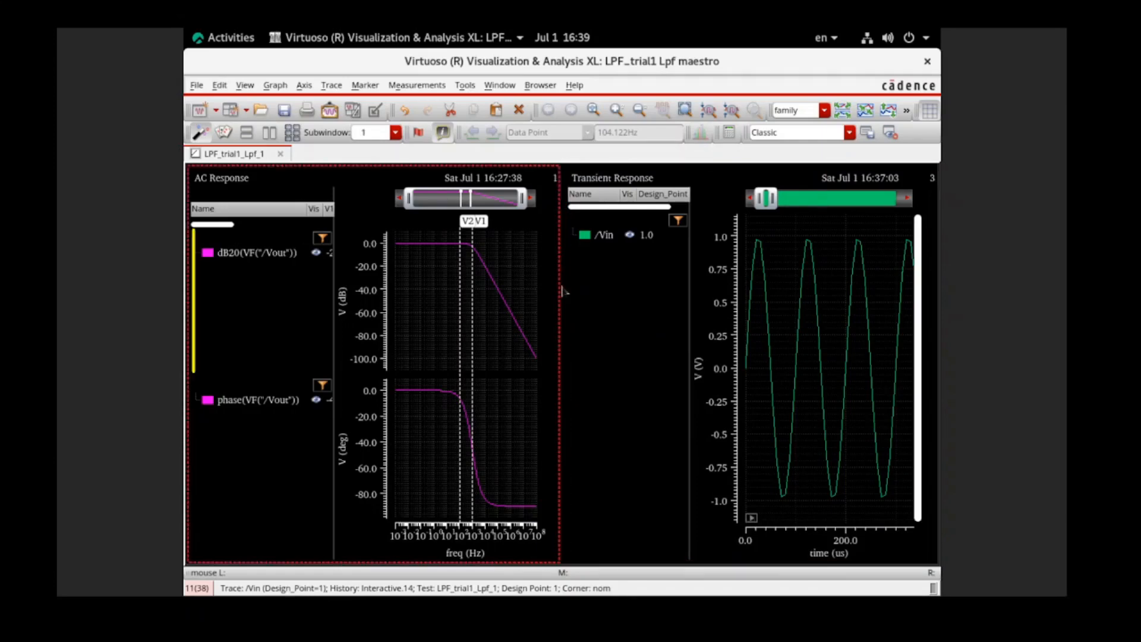
pyautogui.moveTo(562, 286); pyautogui.dragTo(666, 307)
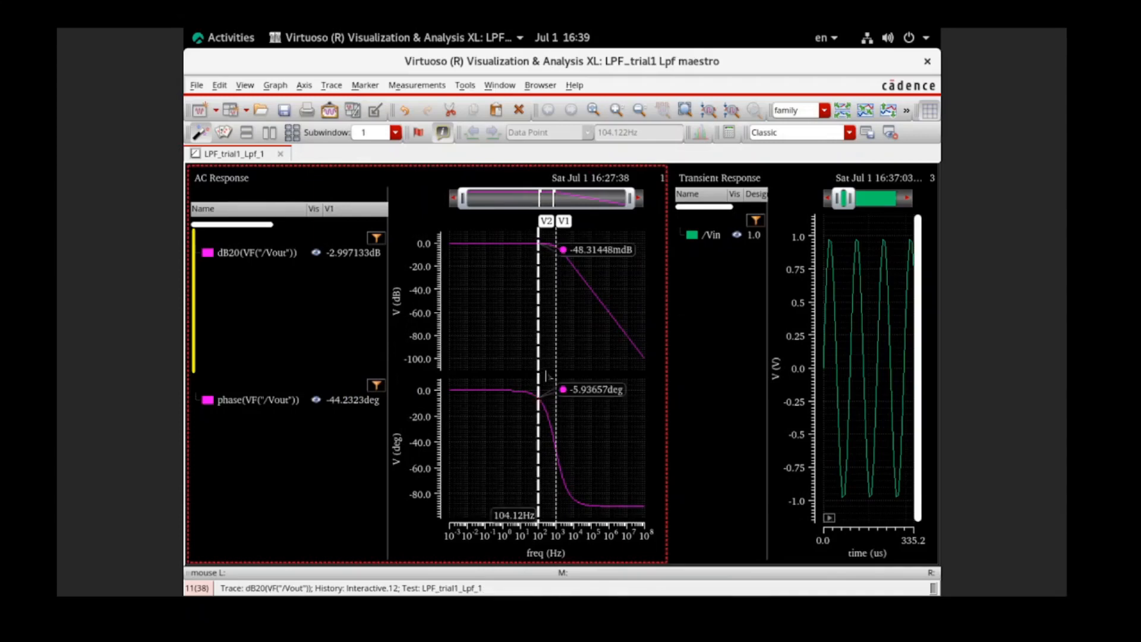
# Move marker V2 to 100 Hz in the AC Response and add another vertical marker at 10 kHz
pyautogui.moveTo(539, 369)
pyautogui.moveTo(539, 369)
pyautogui.mouseDown()
pyautogui.moveTo(566, 369)
pyautogui.moveTo(540, 365)
pyautogui.mouseUp()
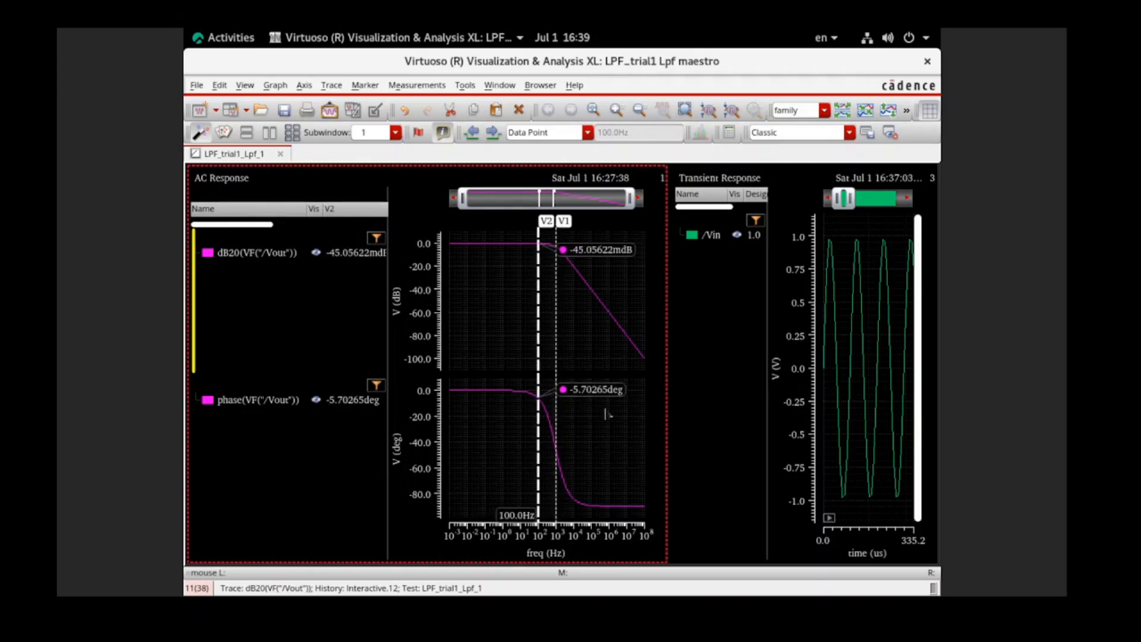
pyautogui.click(604, 412)
pyautogui.press('v')
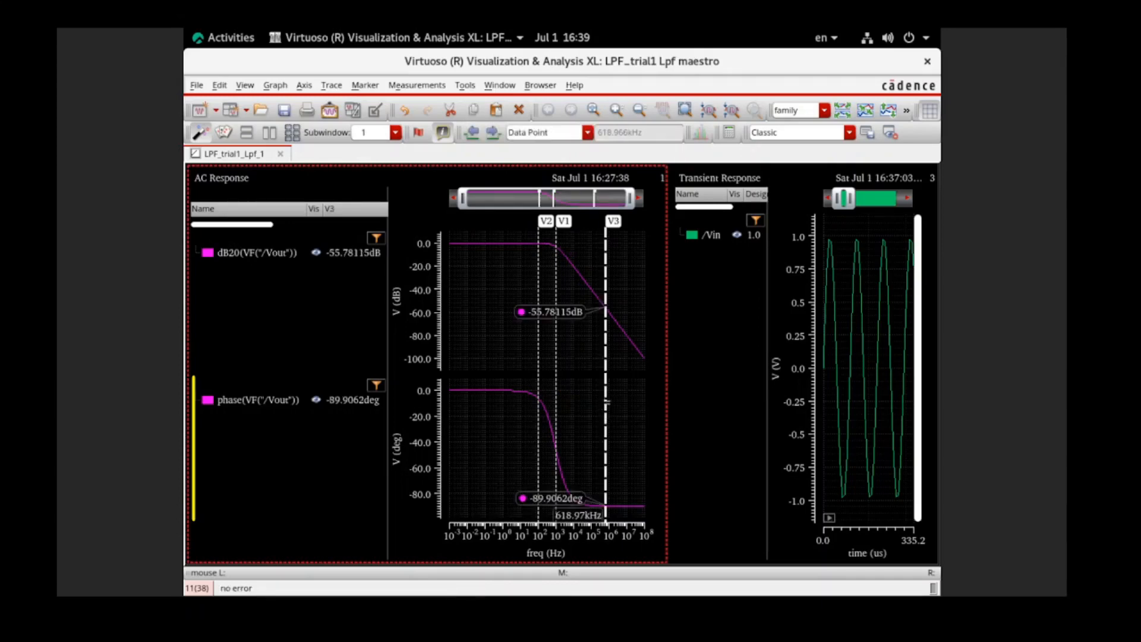
pyautogui.moveTo(607, 403); pyautogui.dragTo(575, 395)
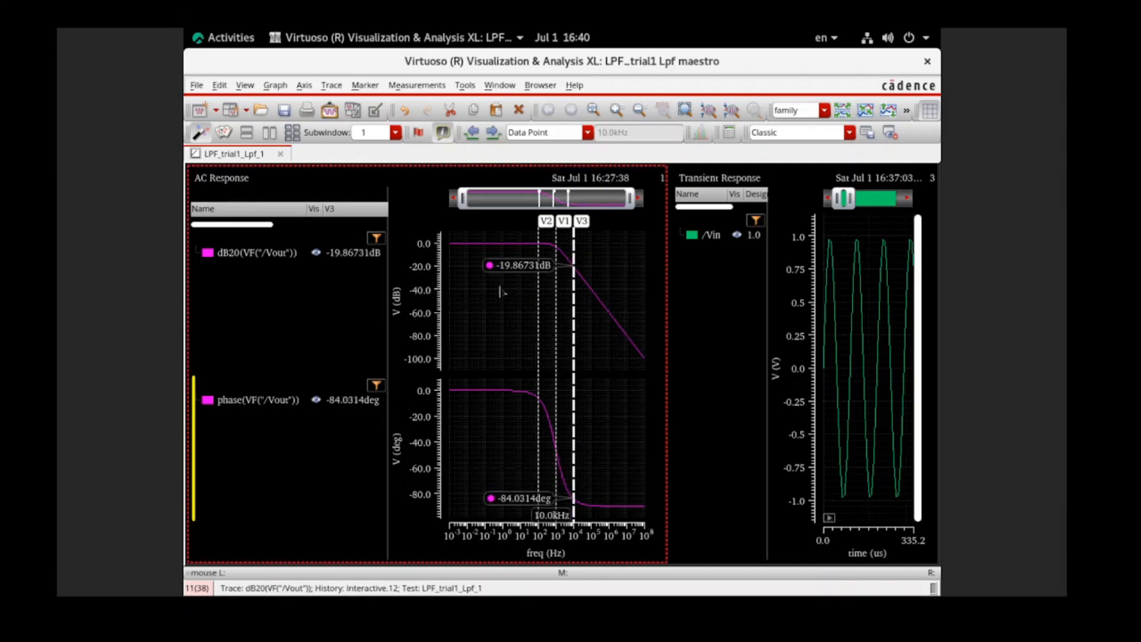
# Read Vout's AC magnitude and phase at the 10 kHz marker and relate them to the /Vin transient
pyautogui.click(555, 285)
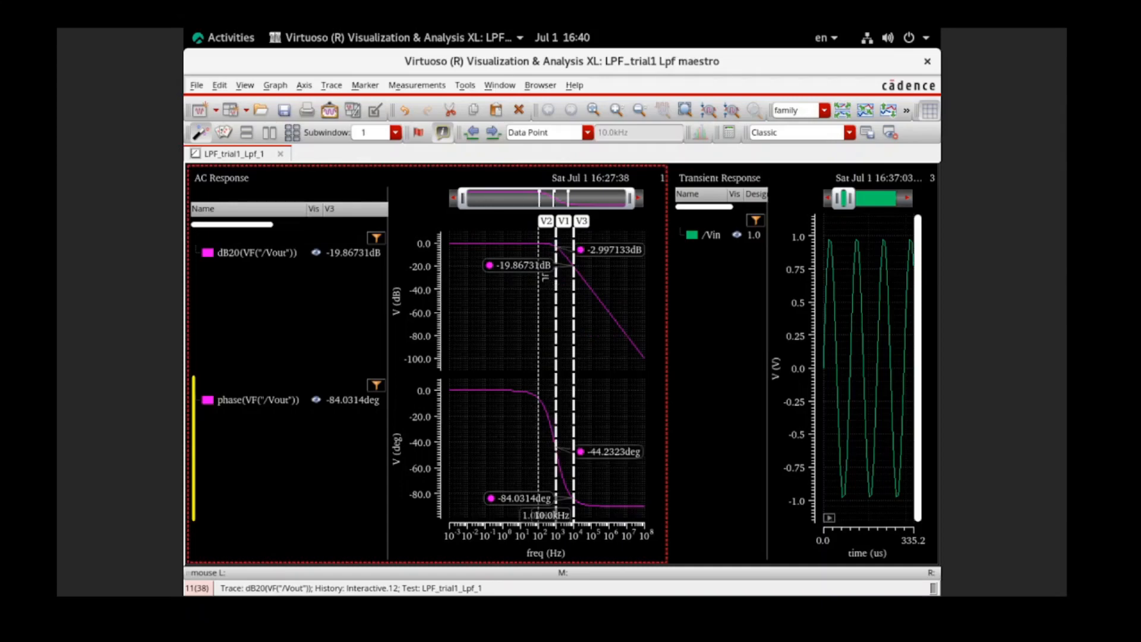
pyautogui.click(545, 277)
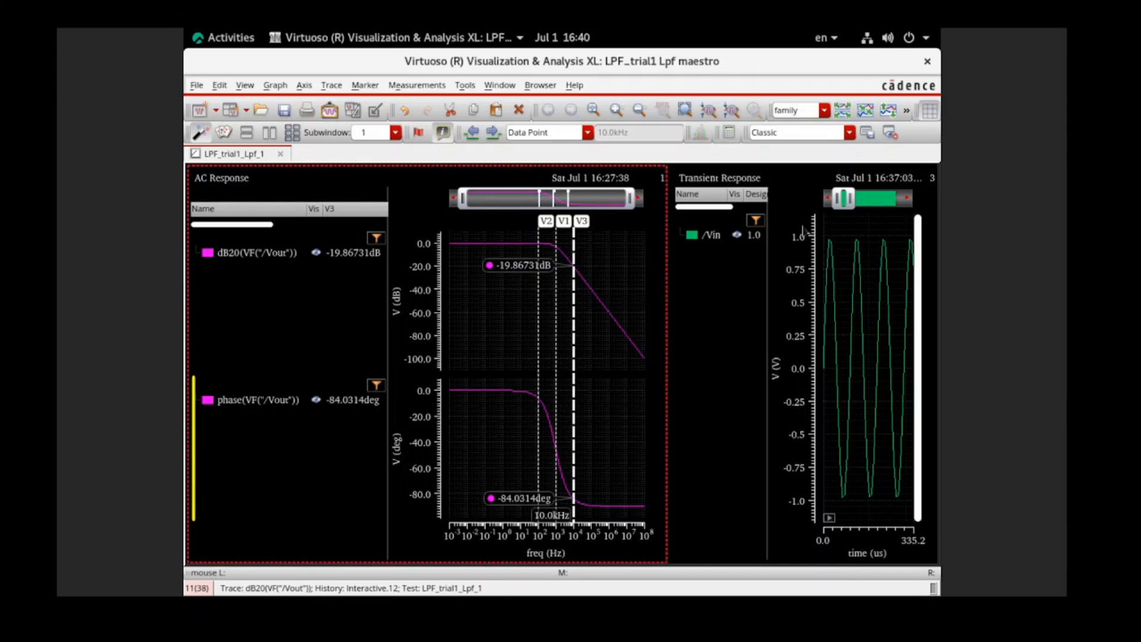
pyautogui.moveTo(830, 245)
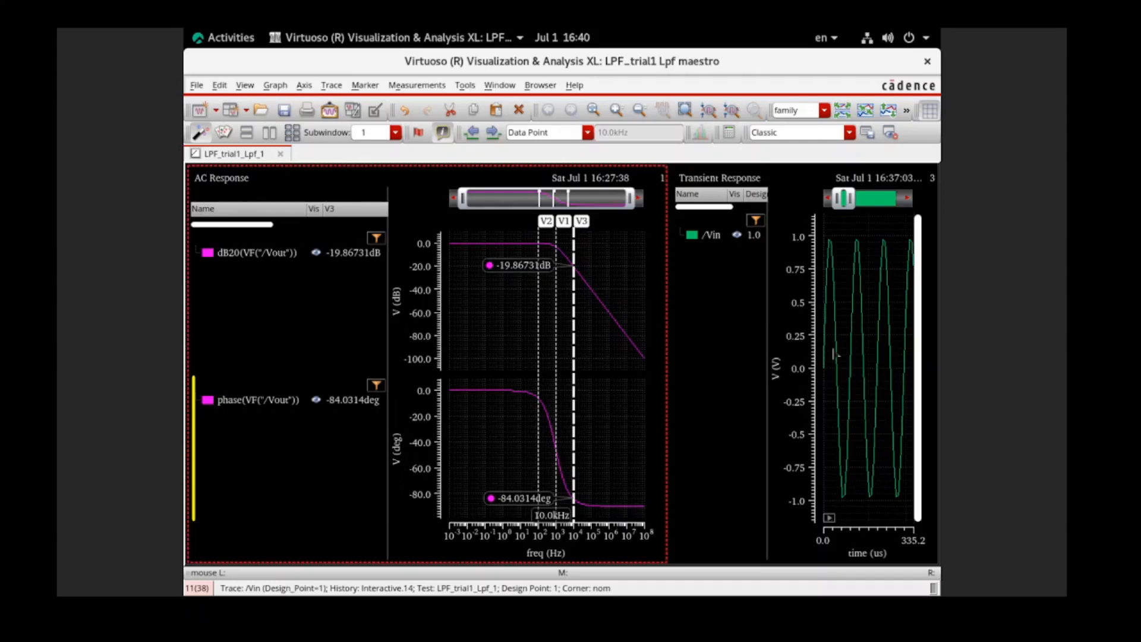
pyautogui.moveTo(568, 491)
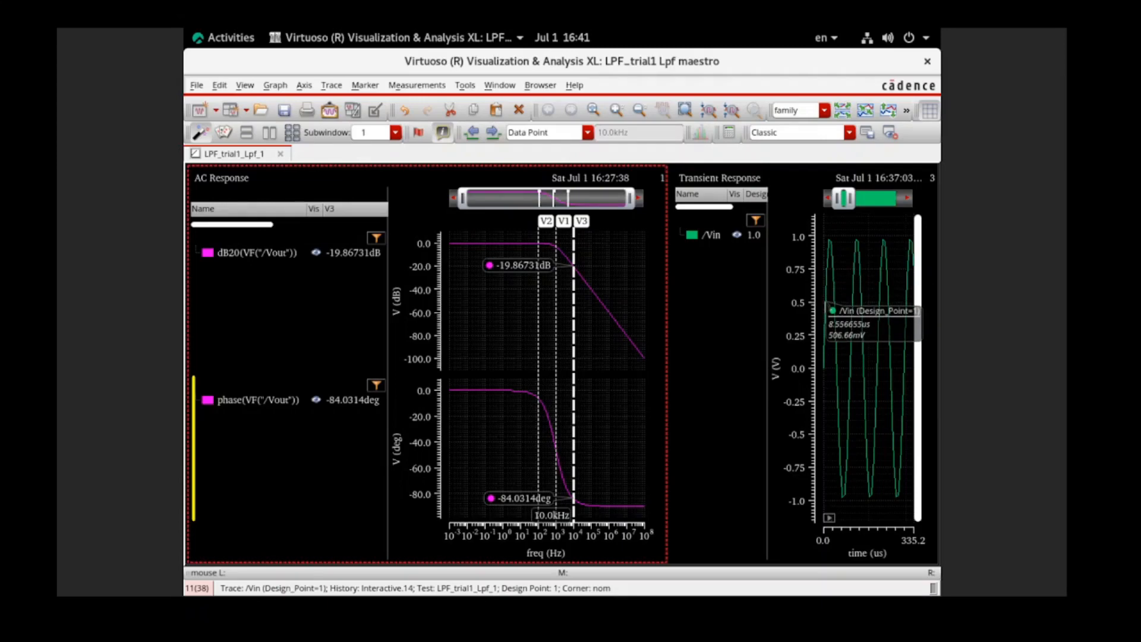
pyautogui.moveTo(827, 370)
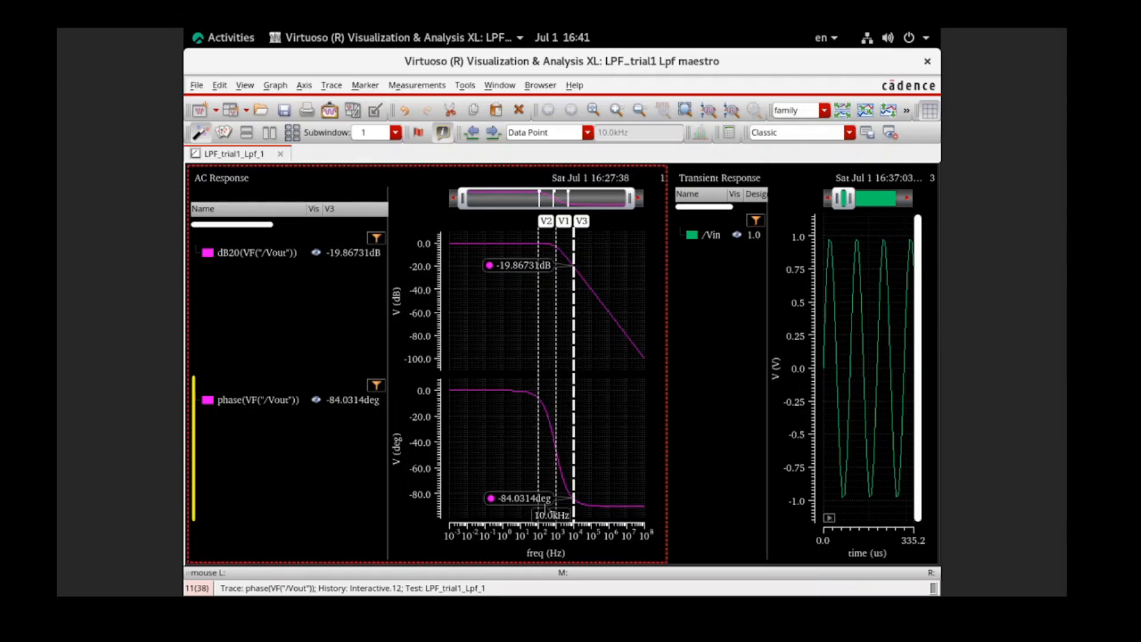
pyautogui.moveTo(876, 376)
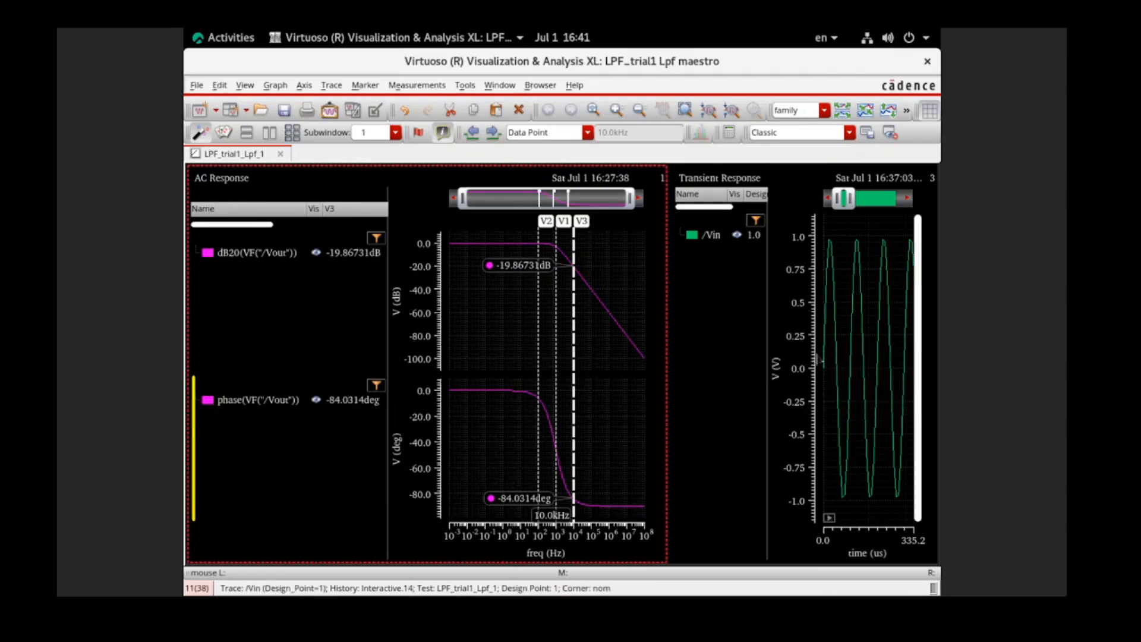
pyautogui.moveTo(851, 381)
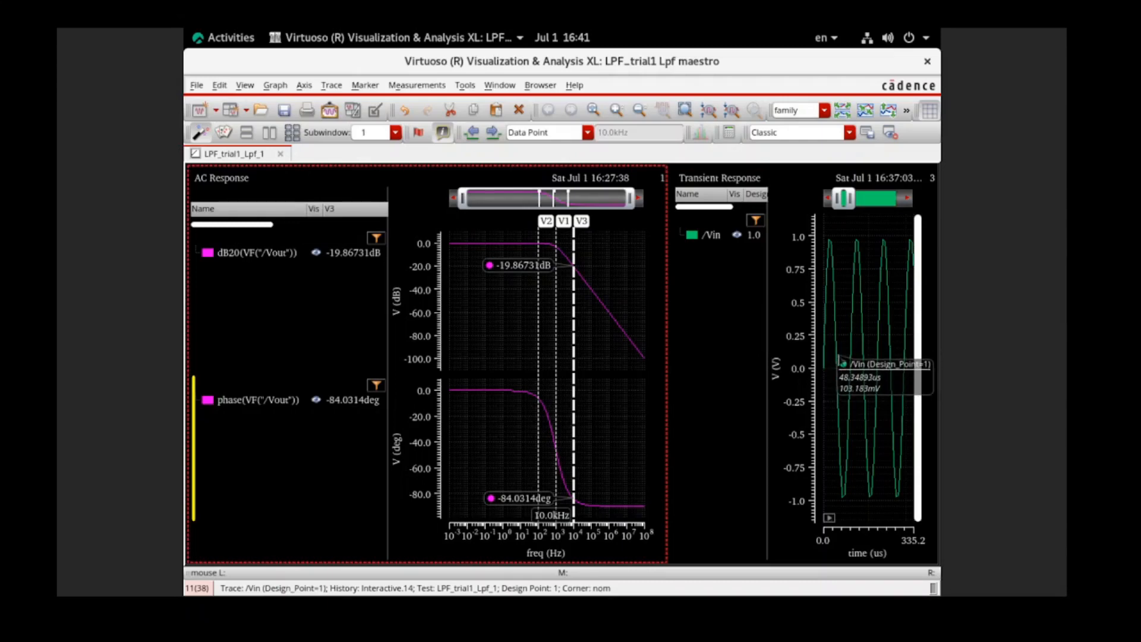
# Activate the Transient Response subwindow, switch to ADE Assembler and plot Interactive.14's /Vout output with the plotting mode set to Append
pyautogui.click(209, 38)
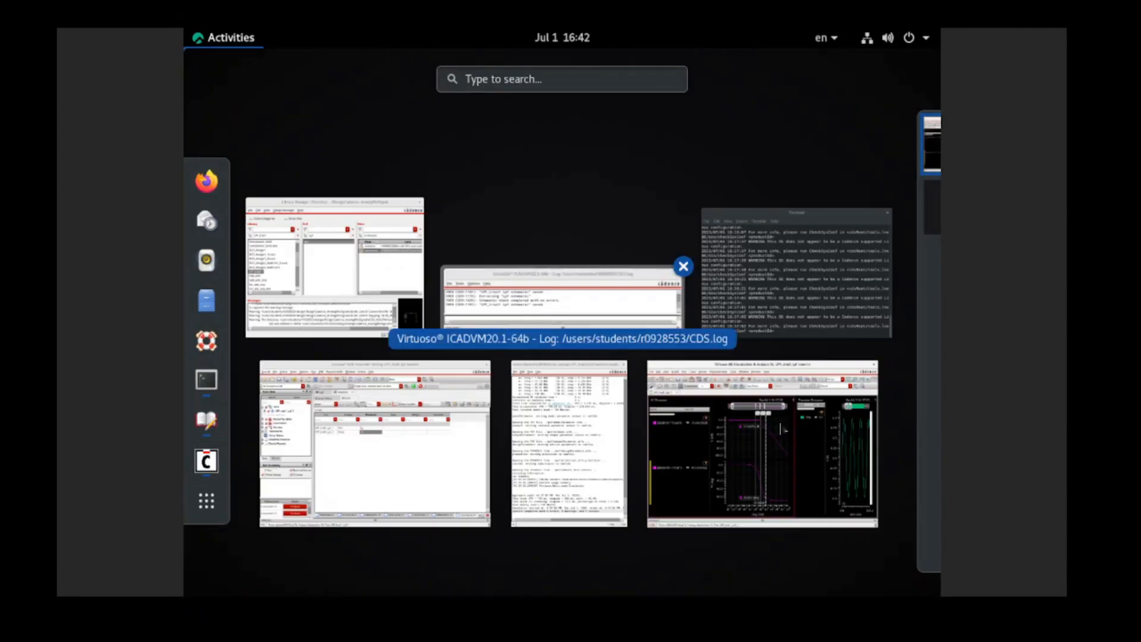
pyautogui.click(823, 450)
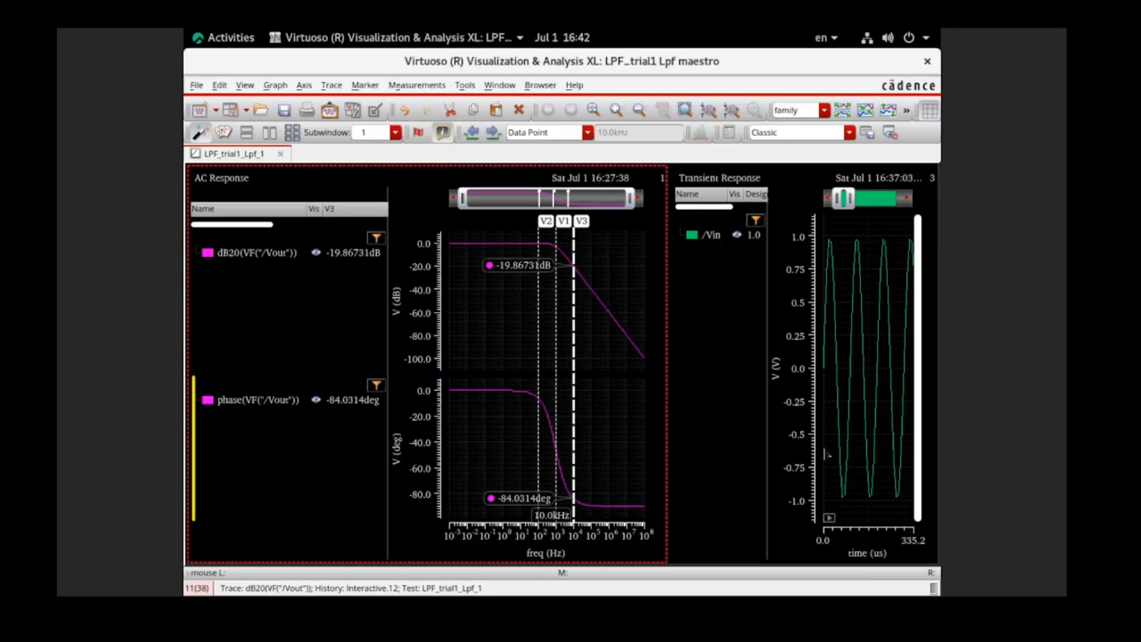
pyautogui.click(765, 389)
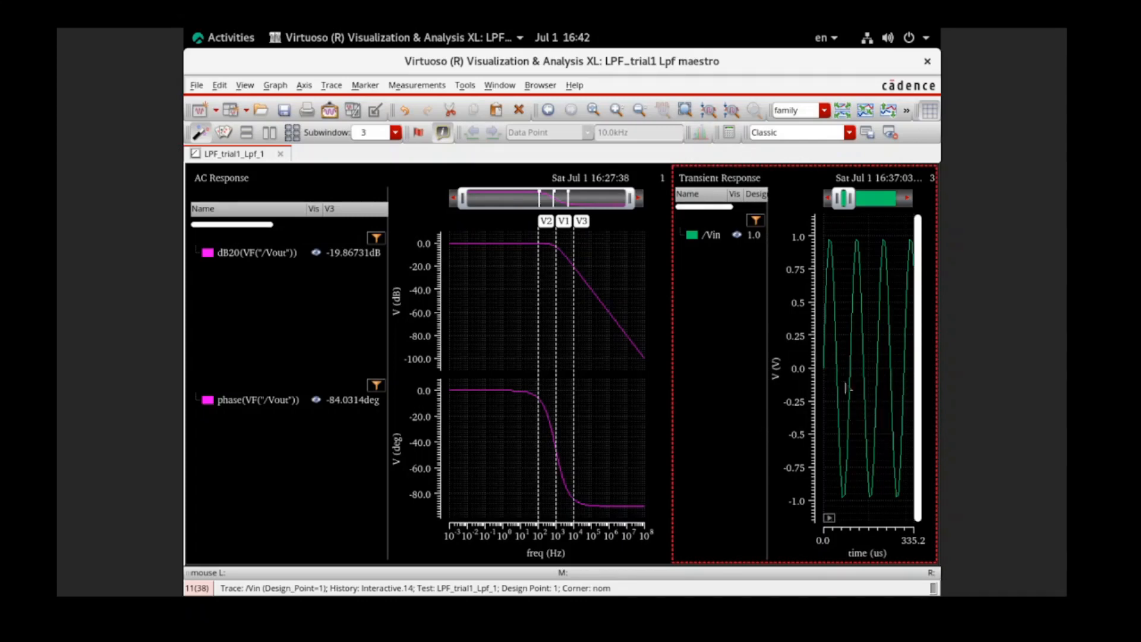
pyautogui.click(230, 37)
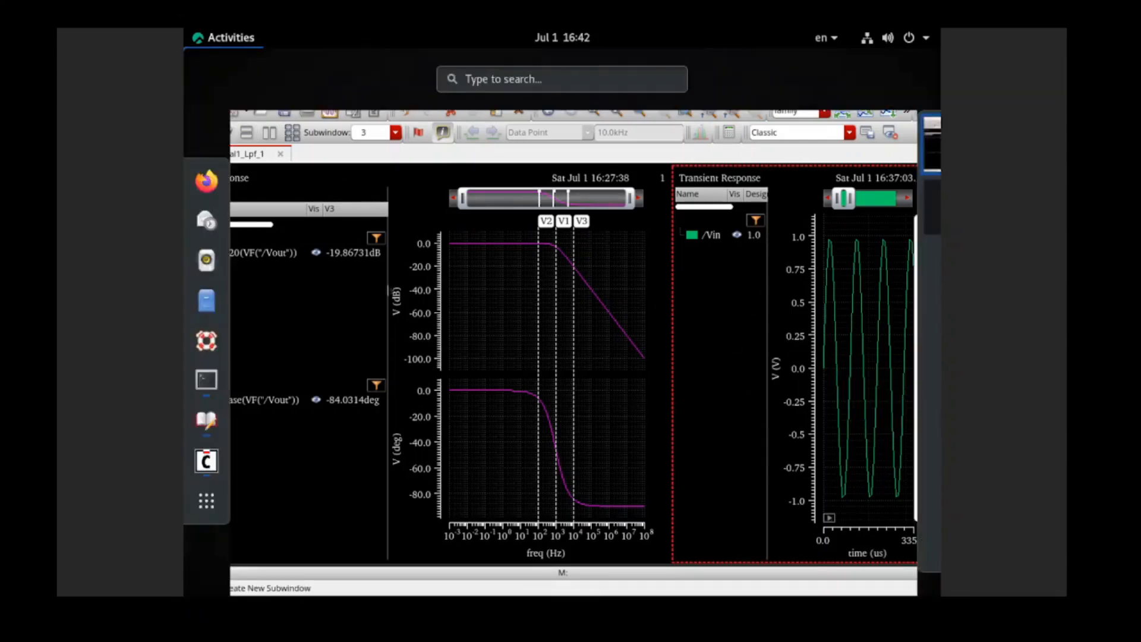
pyautogui.click(443, 464)
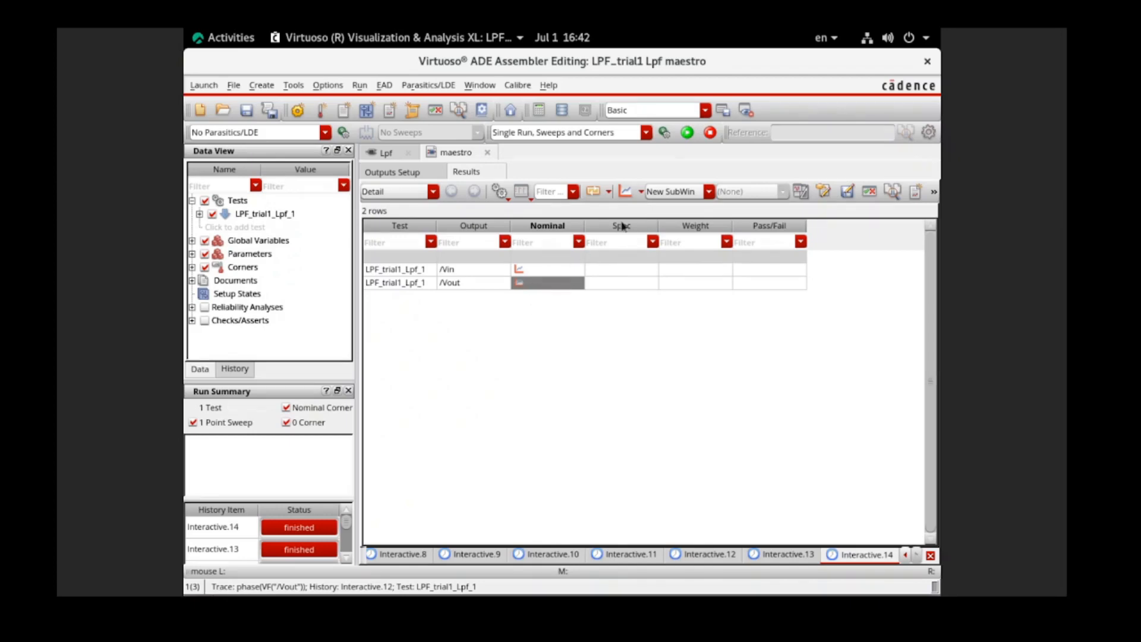
pyautogui.click(671, 191)
pyautogui.click(671, 207)
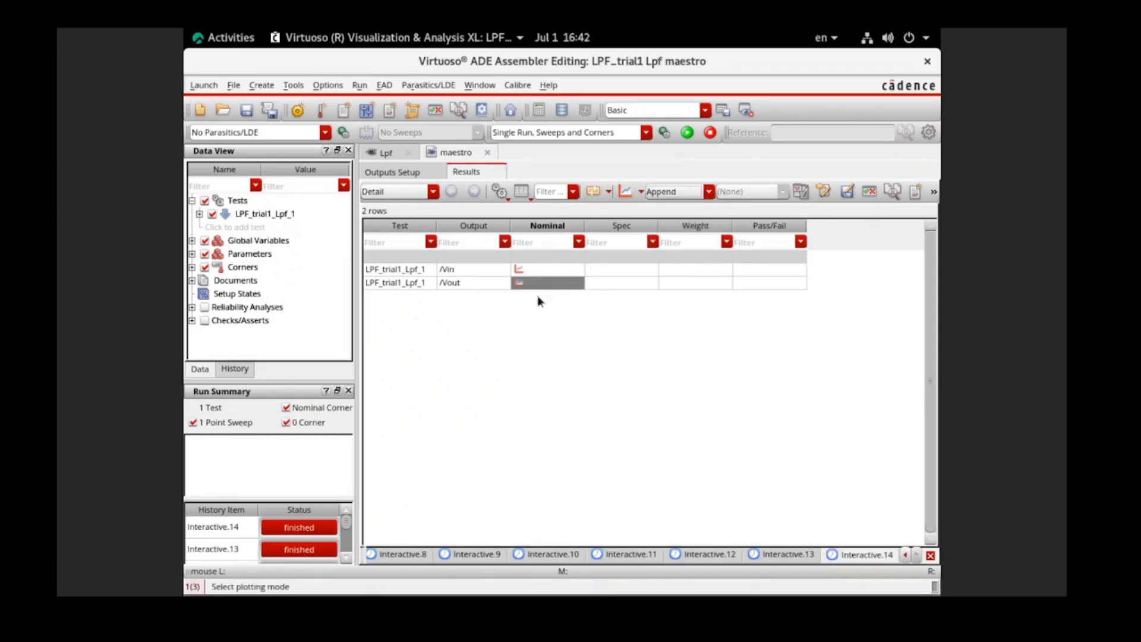
pyautogui.rightClick(542, 292)
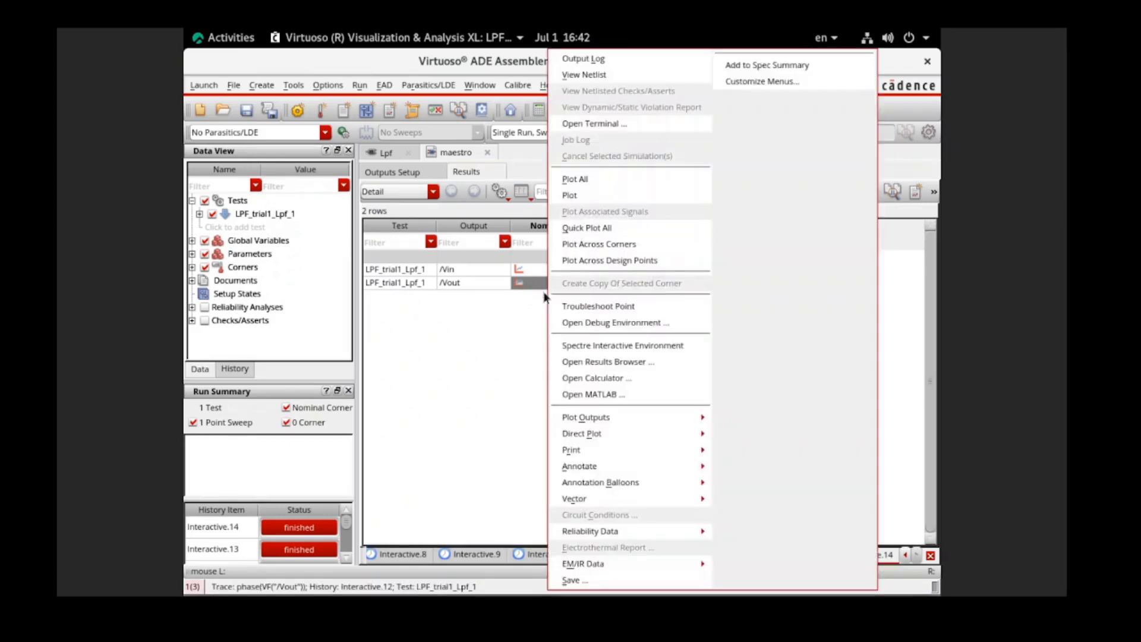
pyautogui.click(594, 195)
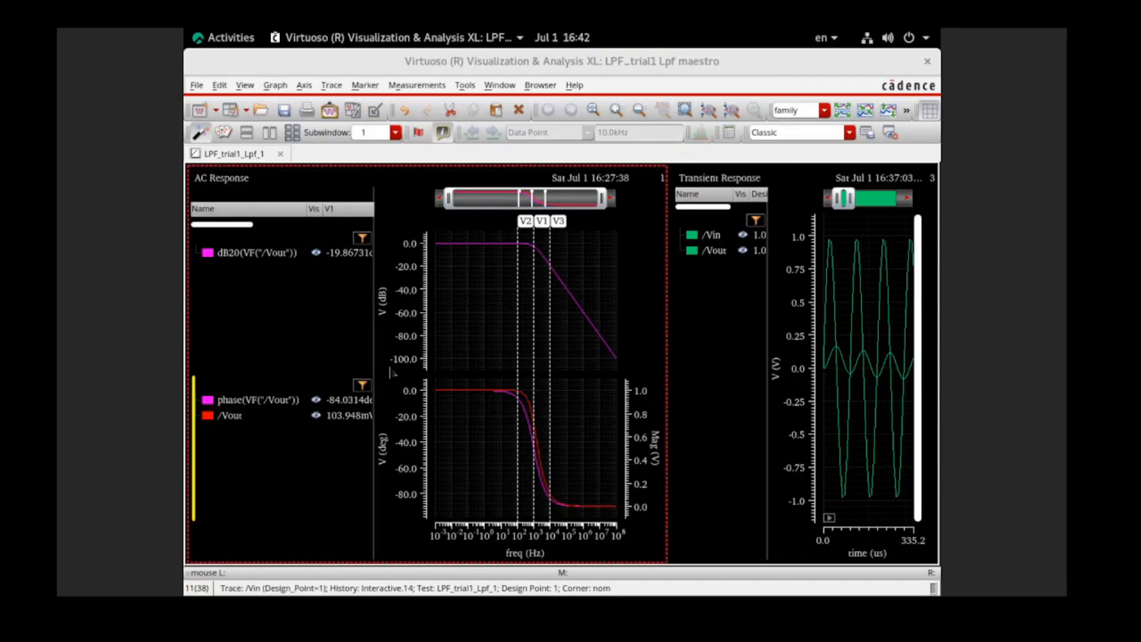
# Delete the /Vout trace from the AC Response subwindow and colour the /Vout trace in the Transient Response blue
pyautogui.rightClick(226, 416)
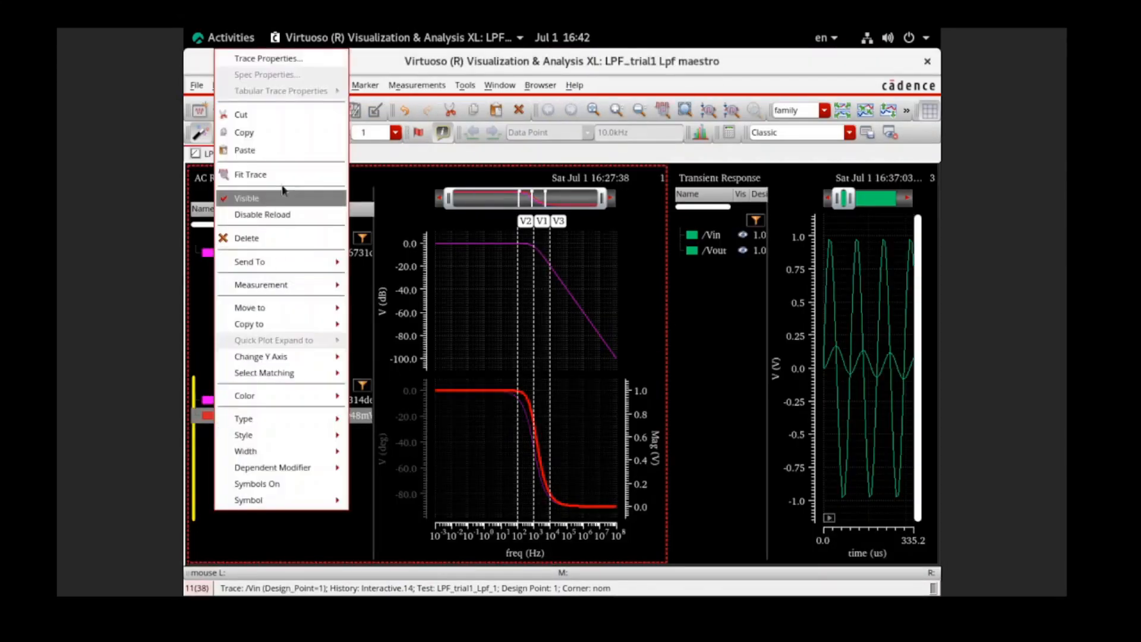
pyautogui.click(277, 238)
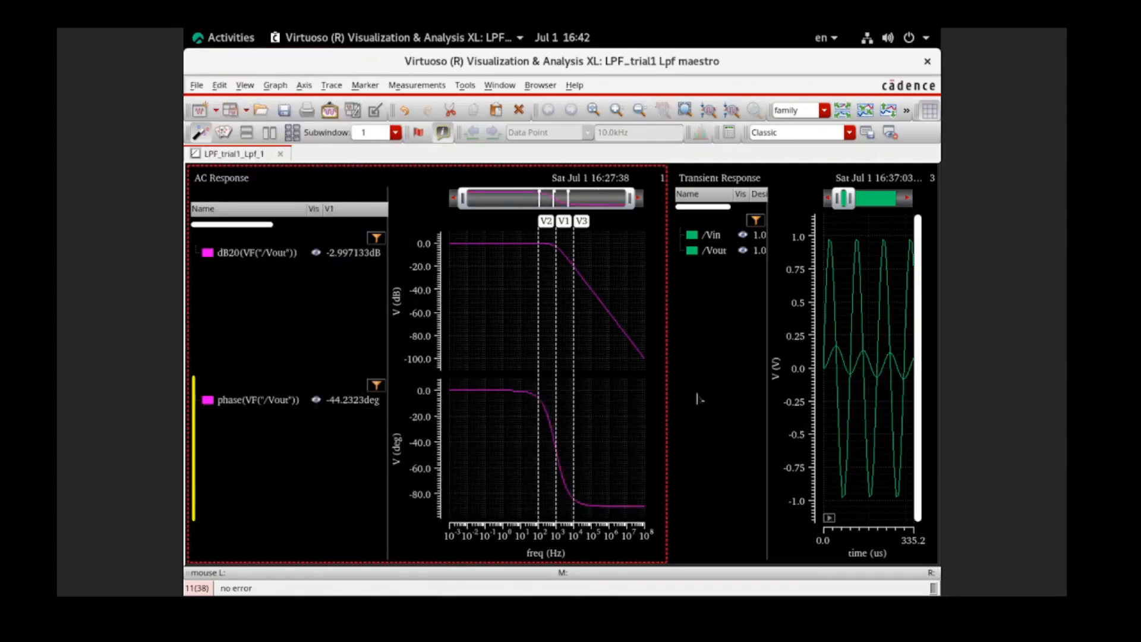
pyautogui.rightClick(720, 254)
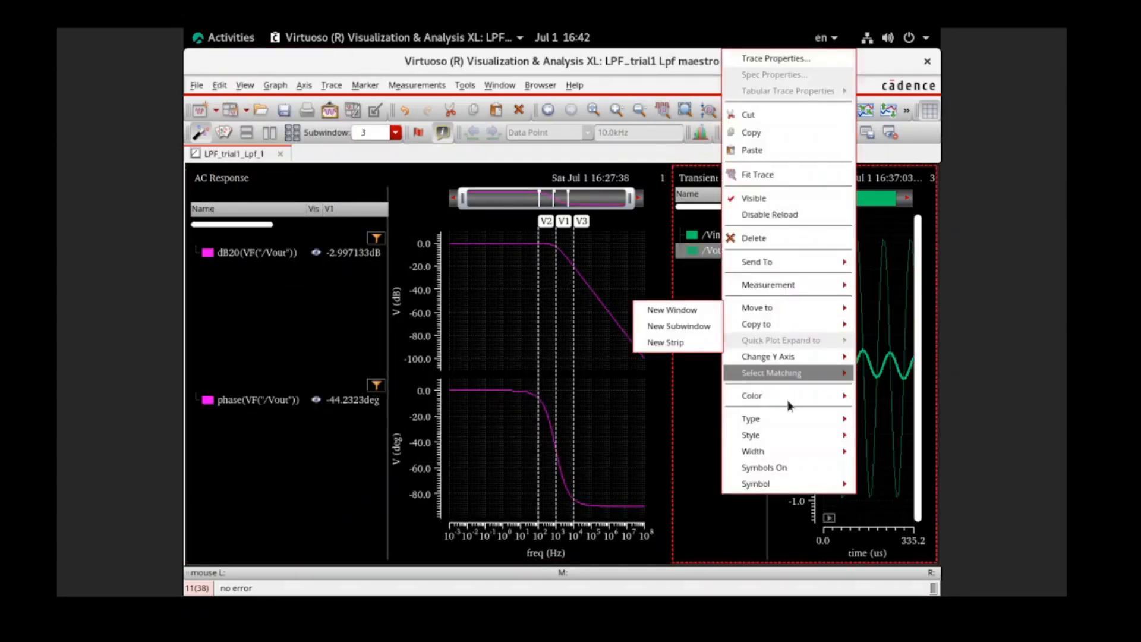
pyautogui.moveTo(789, 401)
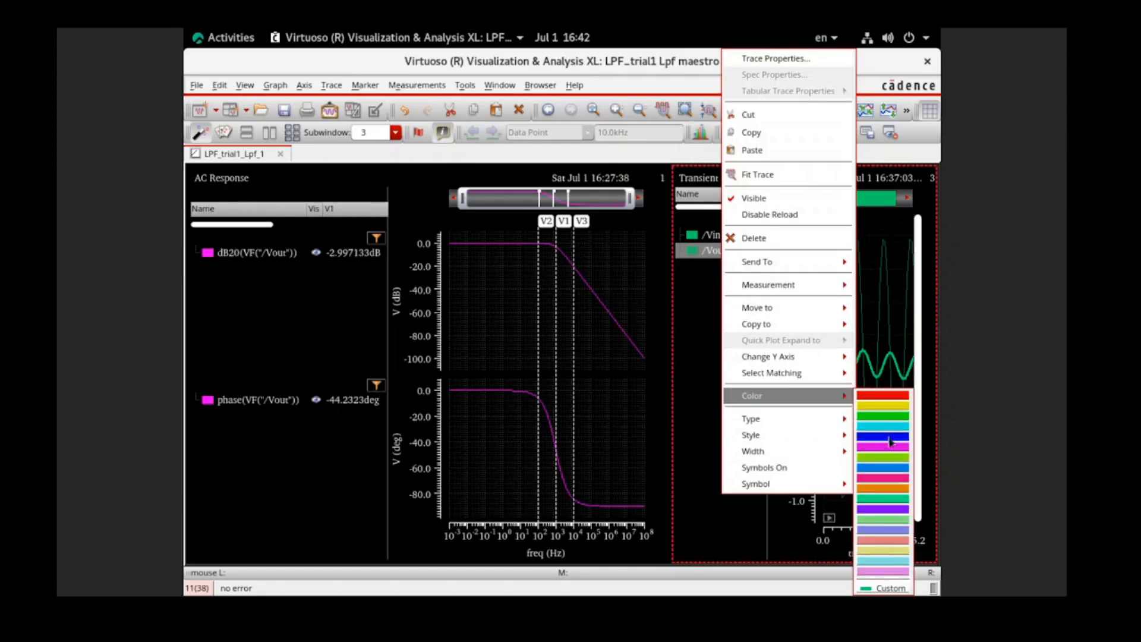
pyautogui.click(890, 438)
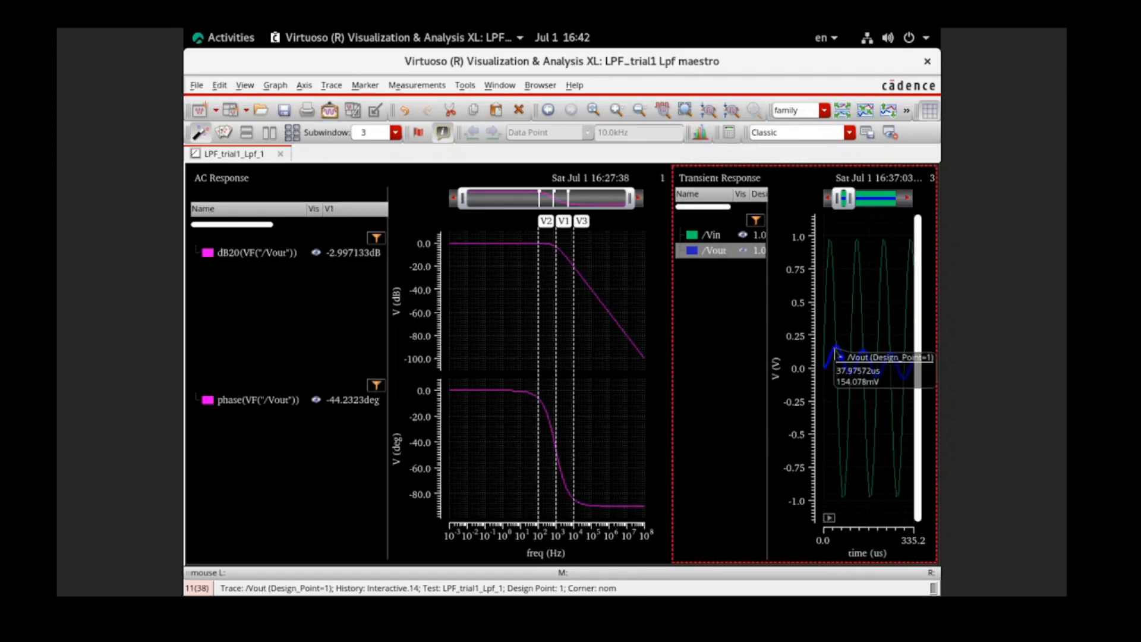
# Add a vertical marker to the Transient Response, hide /Vin and move the marker to /Vout's first peak at about 49.45 us
pyautogui.press('v')
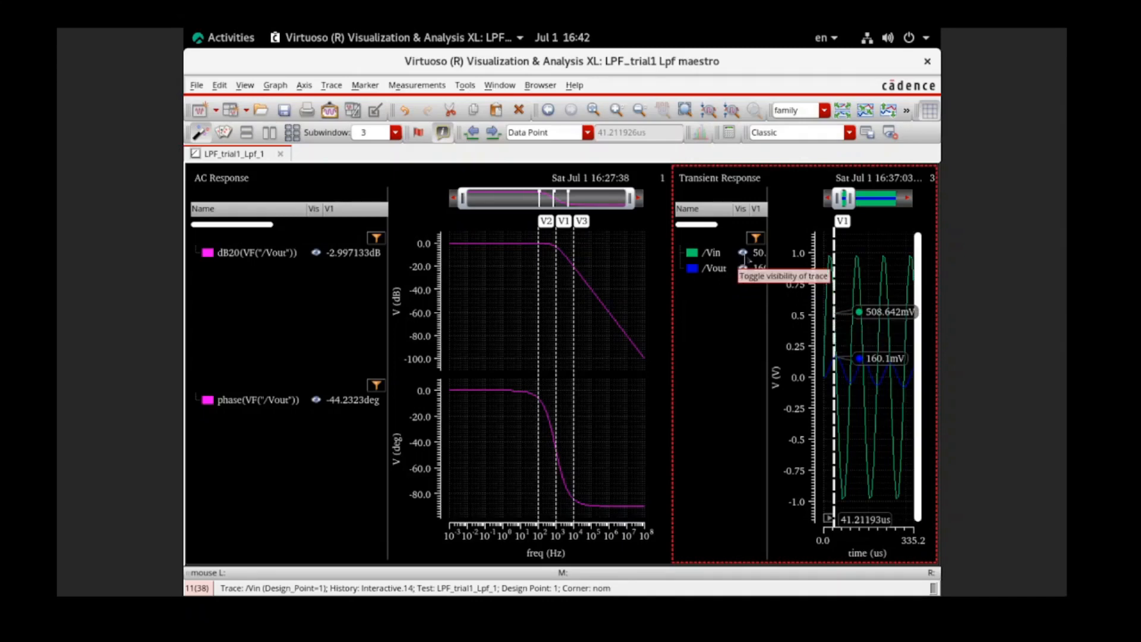
pyautogui.click(744, 253)
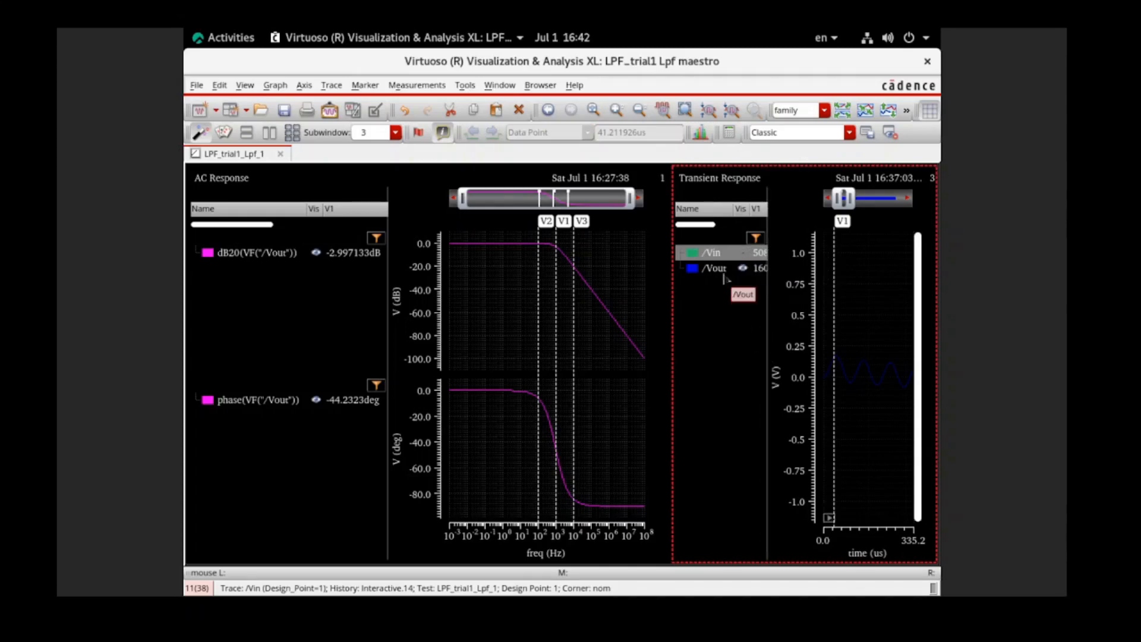
pyautogui.click(724, 271)
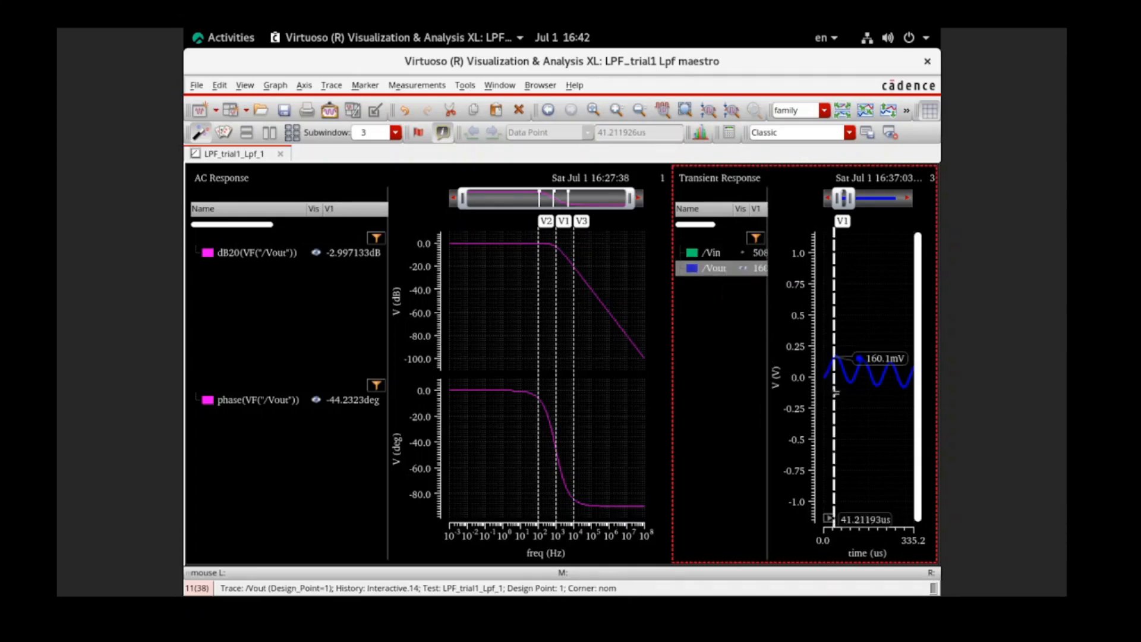
pyautogui.moveTo(837, 392); pyautogui.dragTo(841, 395)
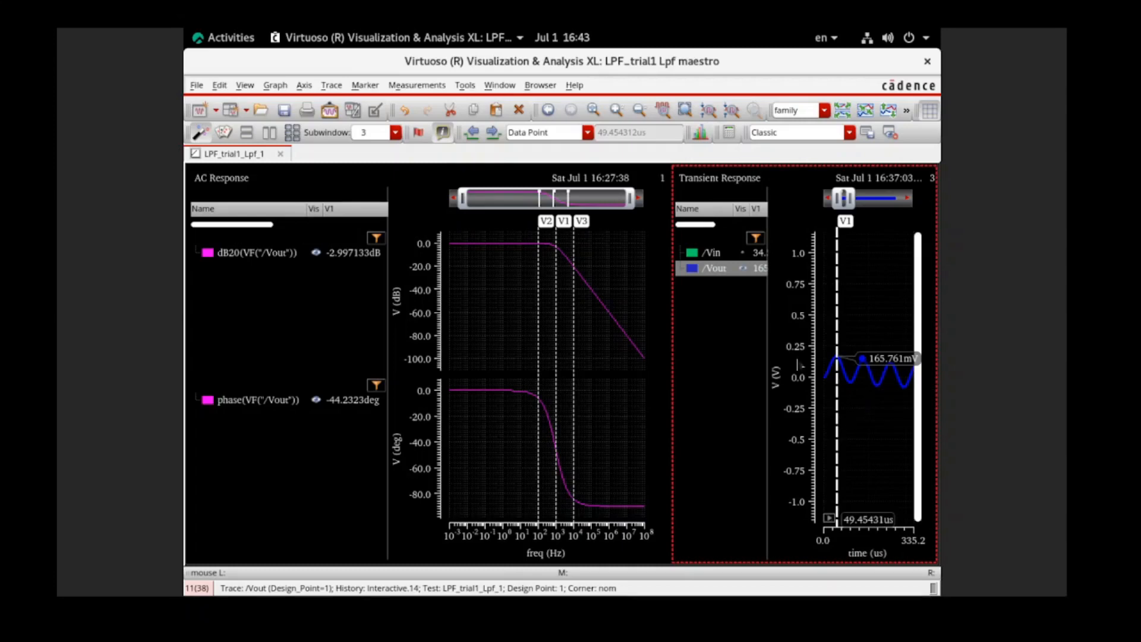
# Show /Vin again, highlight both transient traces and relate their amplitude and phase difference to the AC Response at the 10 kHz marker
pyautogui.click(744, 254)
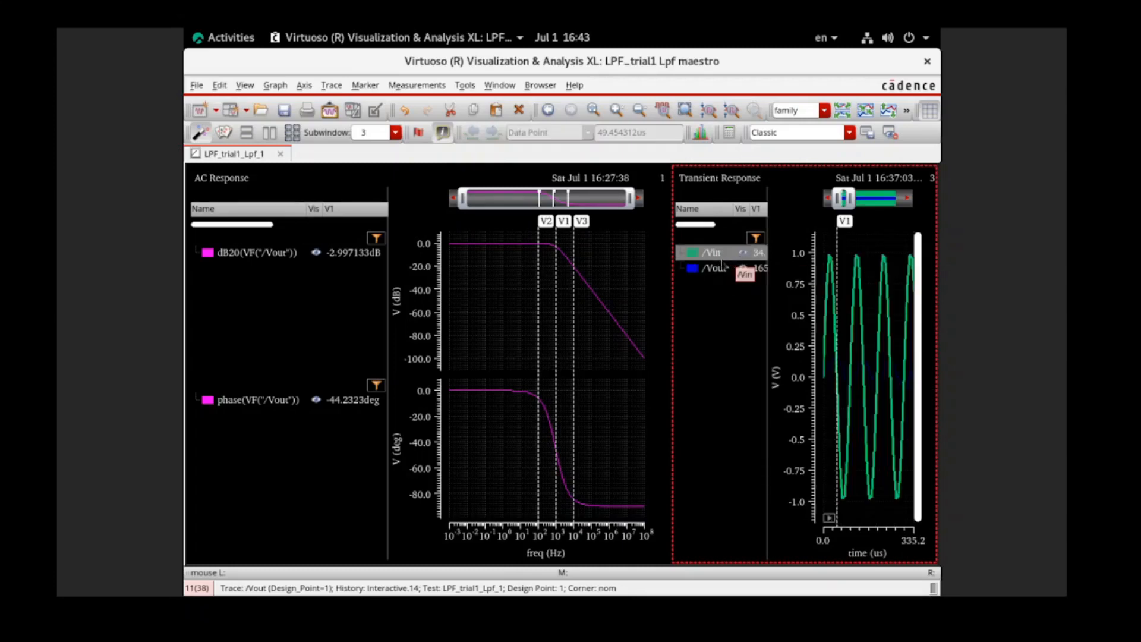
pyautogui.keyDown('ctrl'); pyautogui.click(722, 273); pyautogui.keyUp('ctrl')
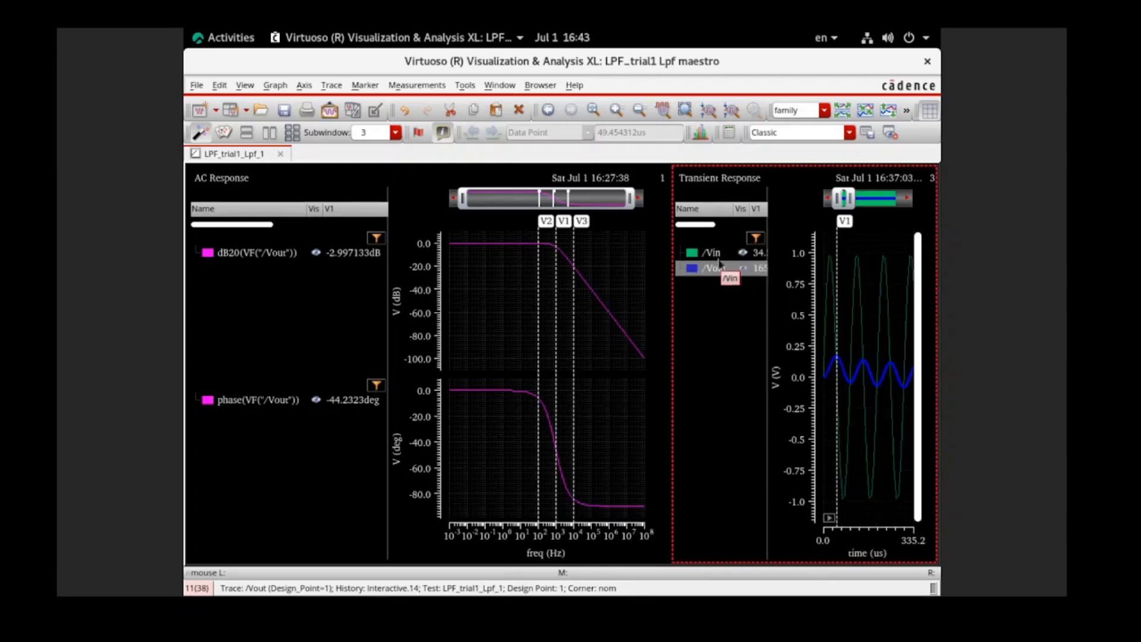
pyautogui.moveTo(837, 376)
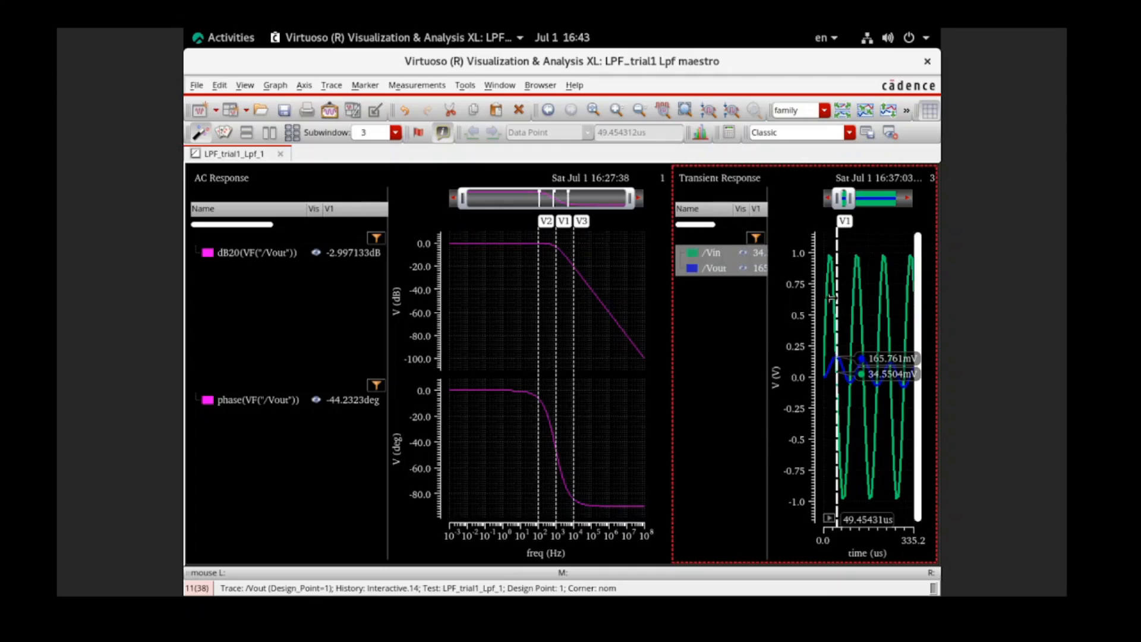
pyautogui.moveTo(828, 257)
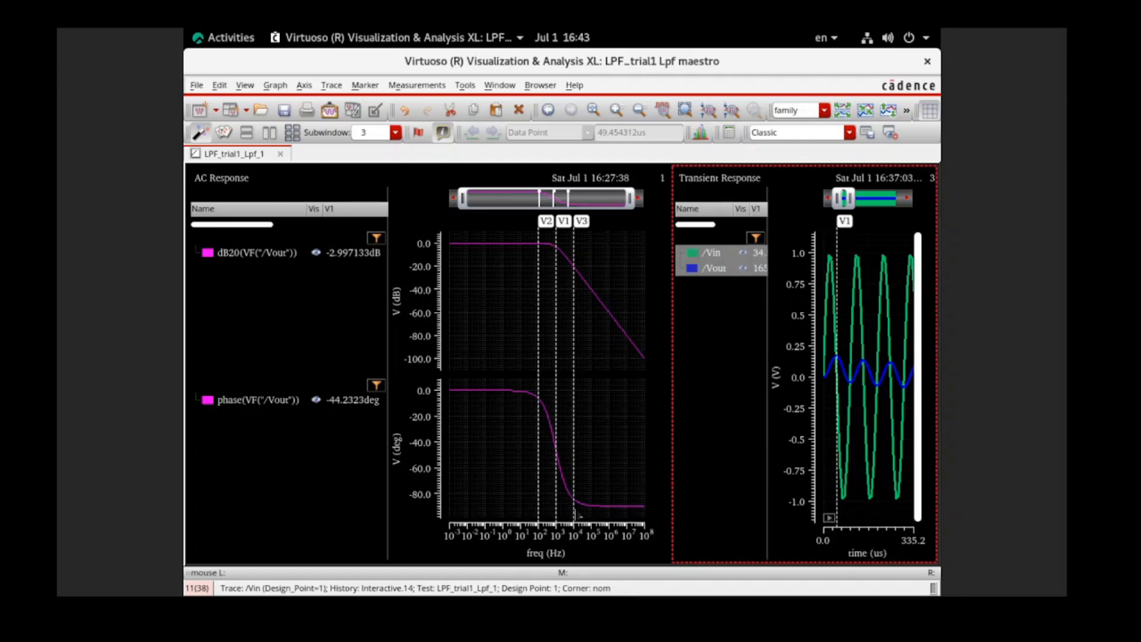
pyautogui.moveTo(573, 503)
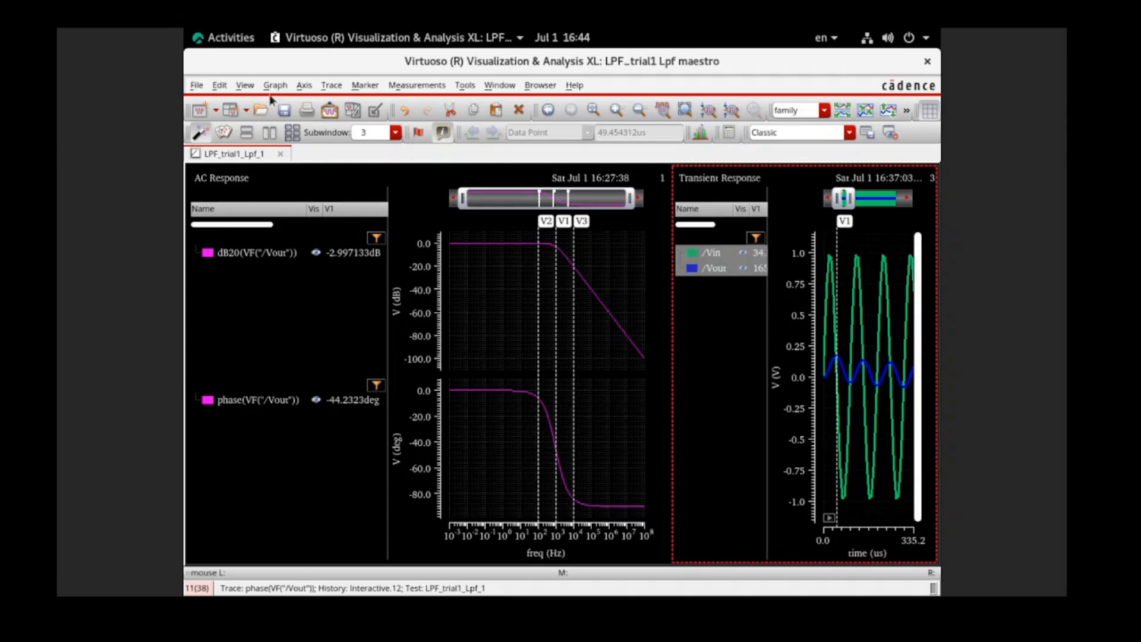
# Delete the /Vin and /Vout transient traces and remove graph subwindow 3
pyautogui.click(231, 38)
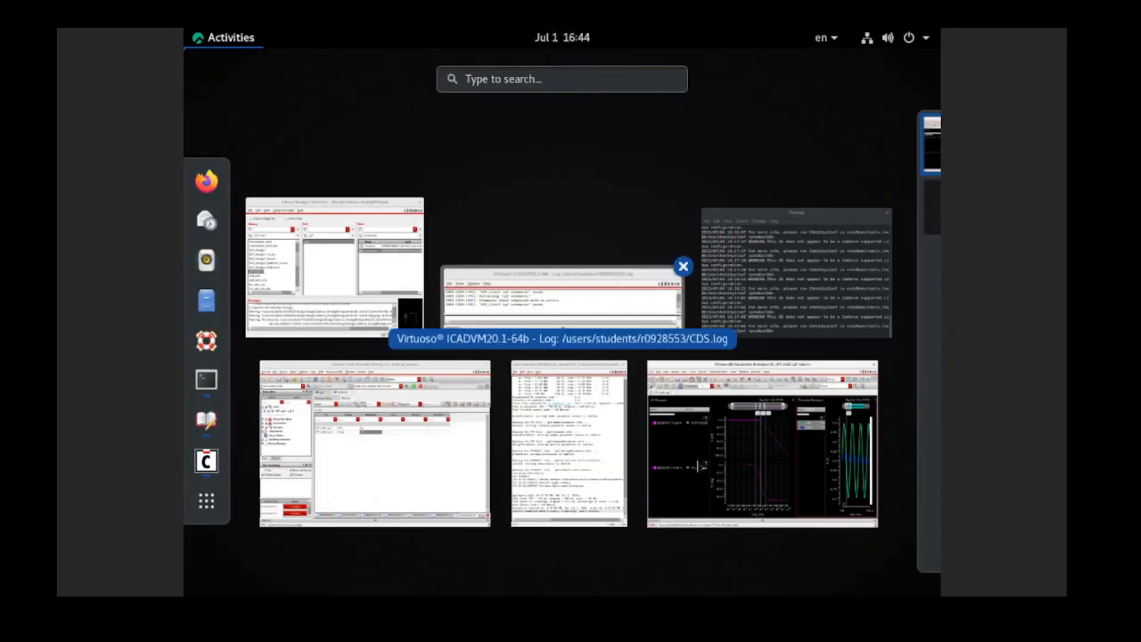
pyautogui.click(700, 465)
pyautogui.rightClick(755, 373)
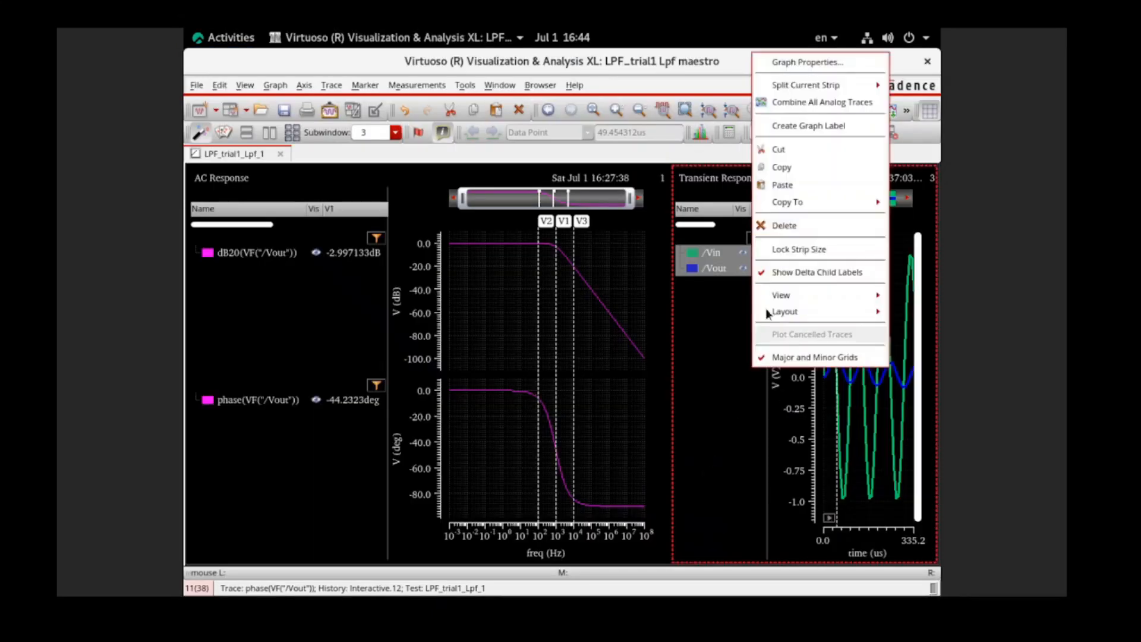
pyautogui.click(776, 226)
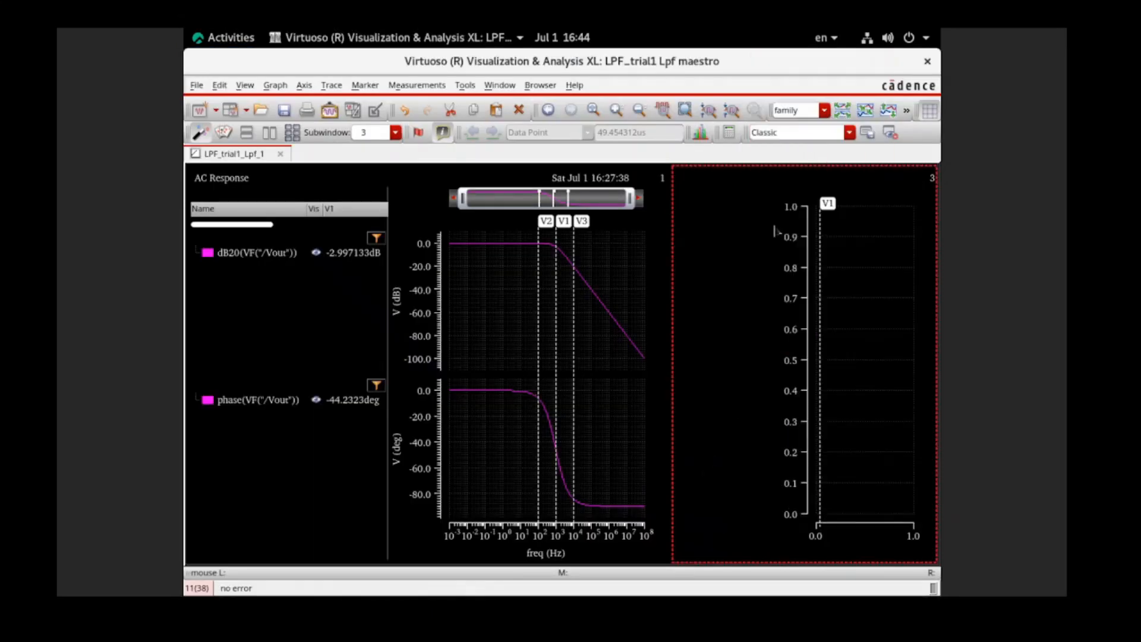
pyautogui.rightClick(723, 237)
pyautogui.click(765, 408)
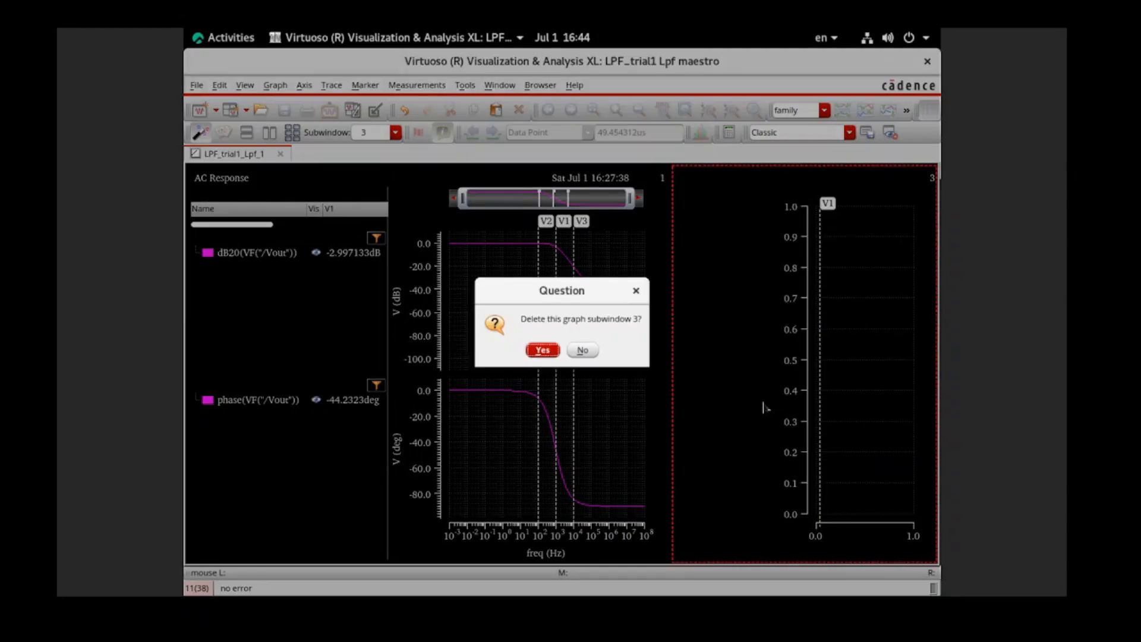
pyautogui.click(543, 351)
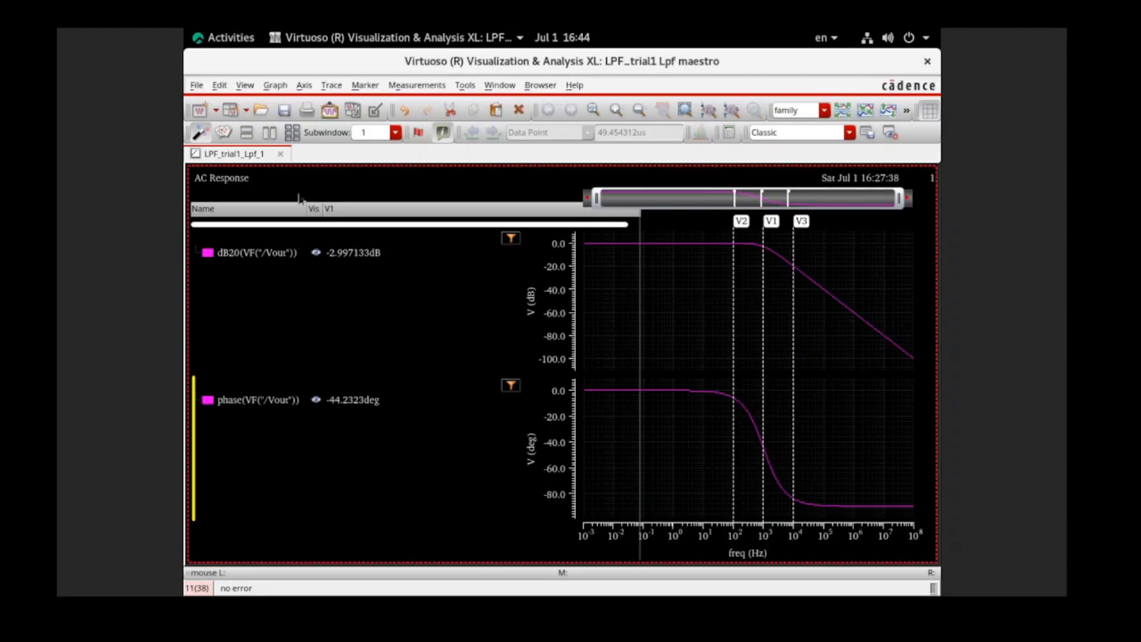
# Switch to the Lpf schematic in ADE Assembler, set source V0's frequency to 1 kHz, and check and save the schematic
pyautogui.click(208, 41)
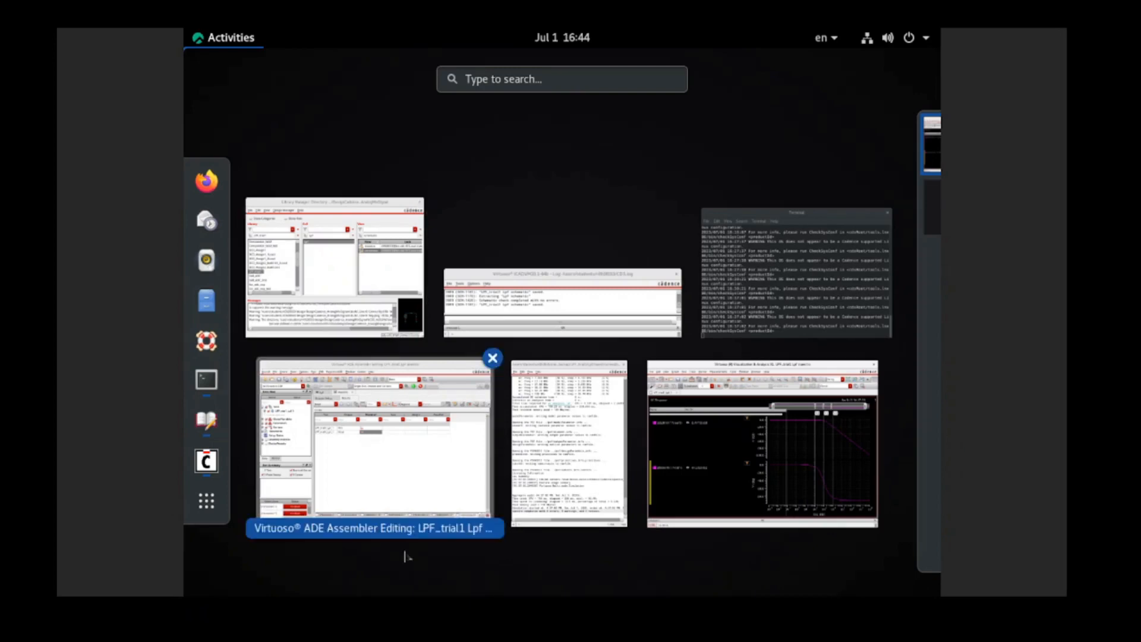
pyautogui.click(421, 459)
pyautogui.click(368, 153)
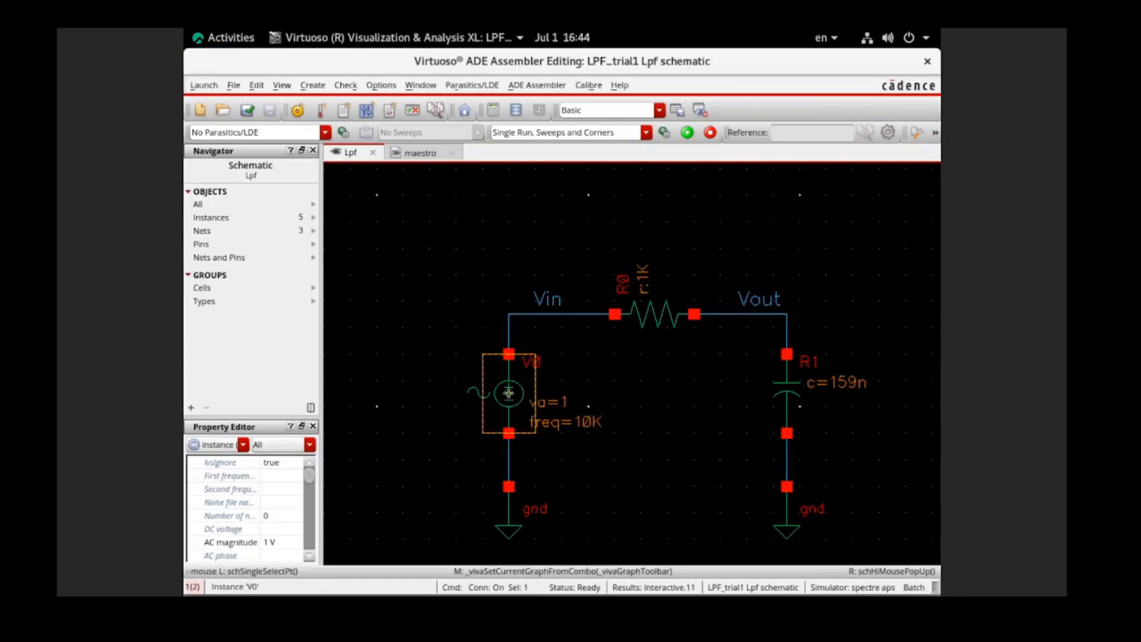
pyautogui.doubleClick(508, 393)
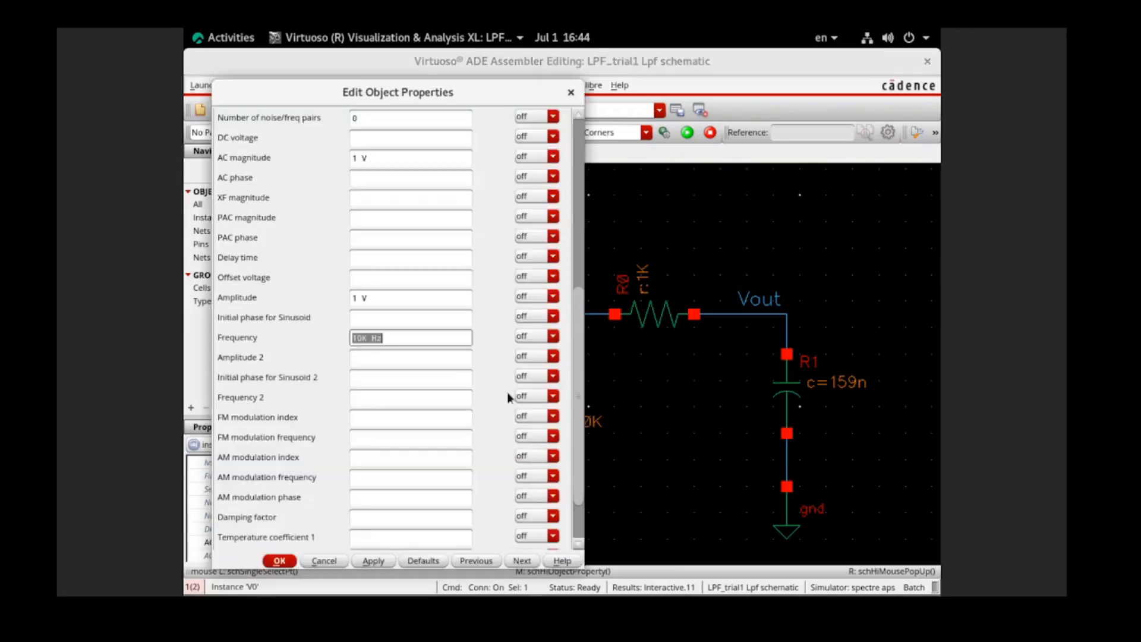
pyautogui.click(369, 338)
pyautogui.press('BackSpace')
pyautogui.press('BackSpace')
pyautogui.write('e+3')
pyautogui.press('Return')
pyautogui.click(247, 110)
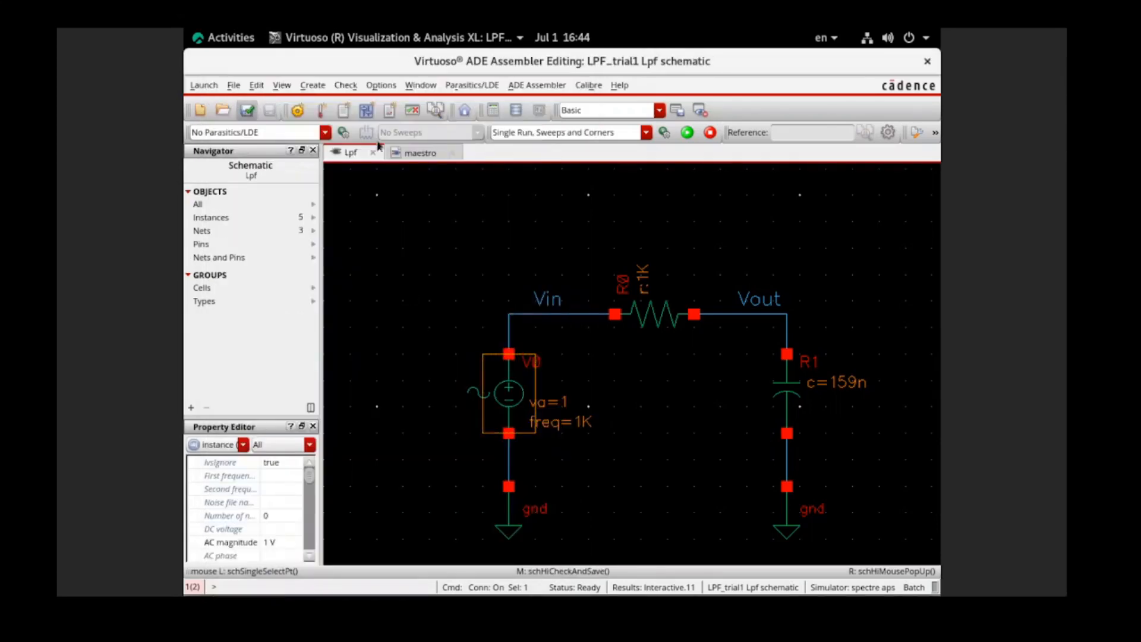
# Run the simulation from the maestro view and set the results plotting mode to New SubWin for the /Vin output
pyautogui.click(423, 153)
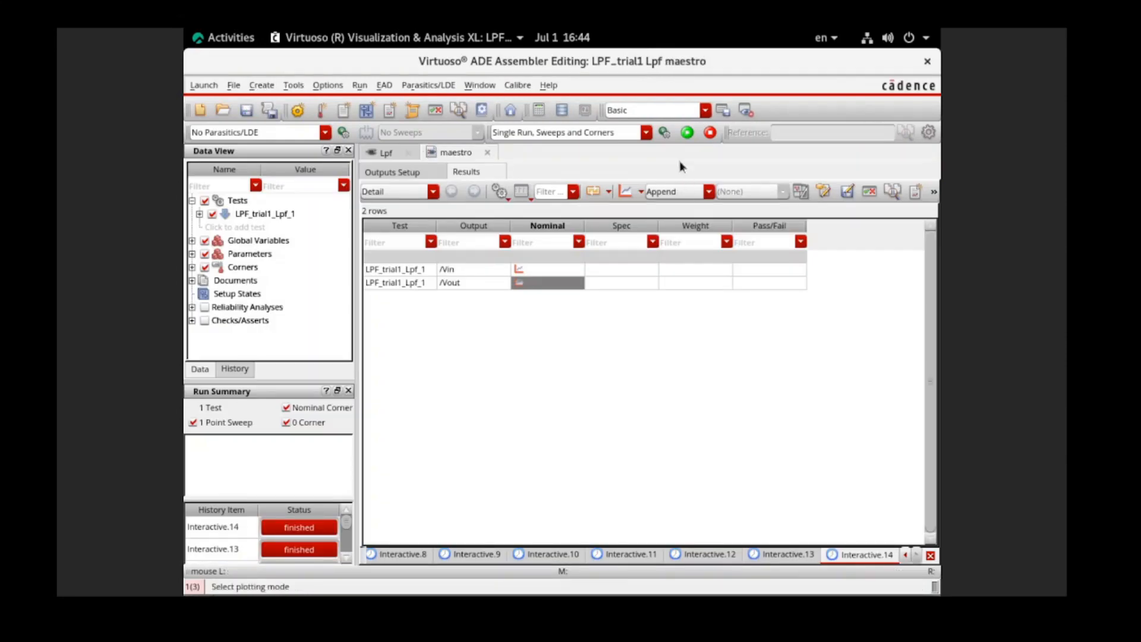
pyautogui.click(687, 132)
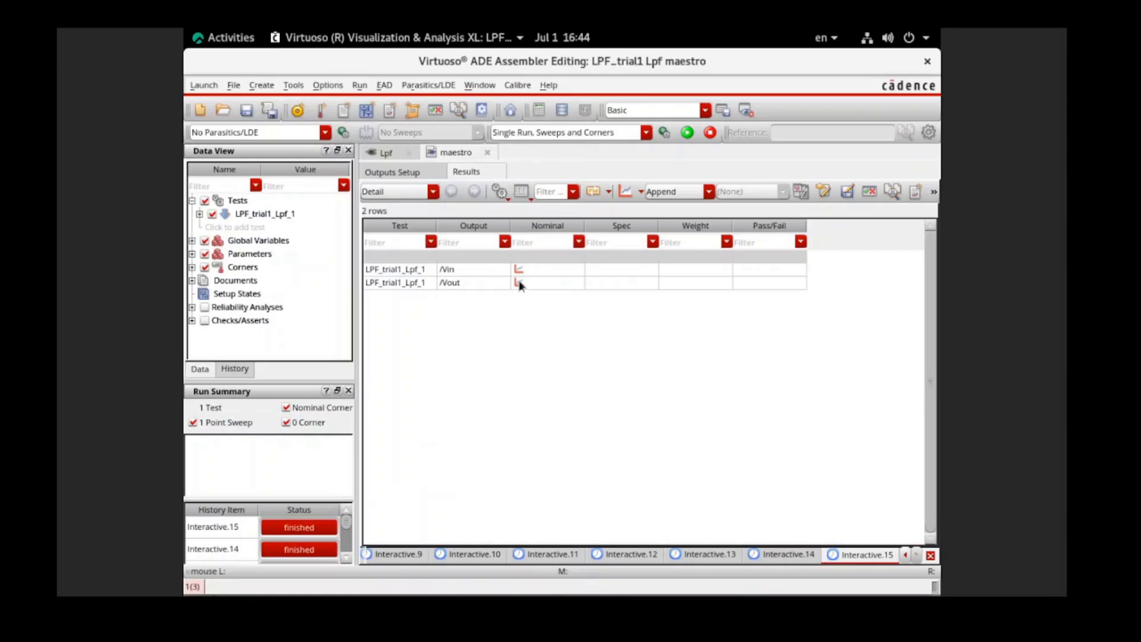
pyautogui.click(656, 192)
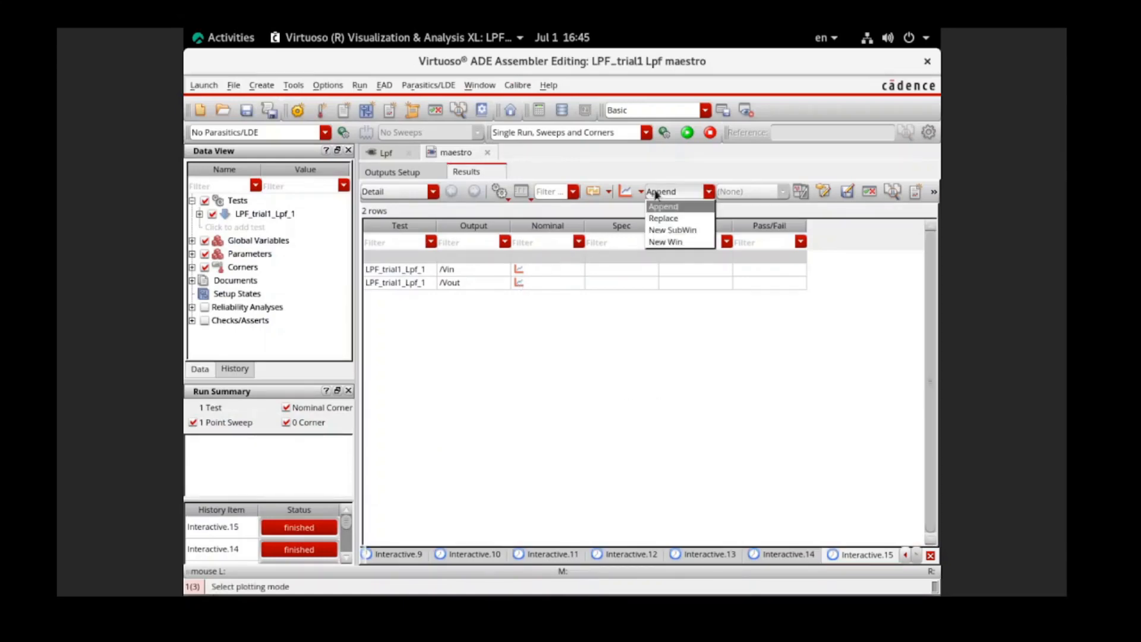
pyautogui.click(681, 230)
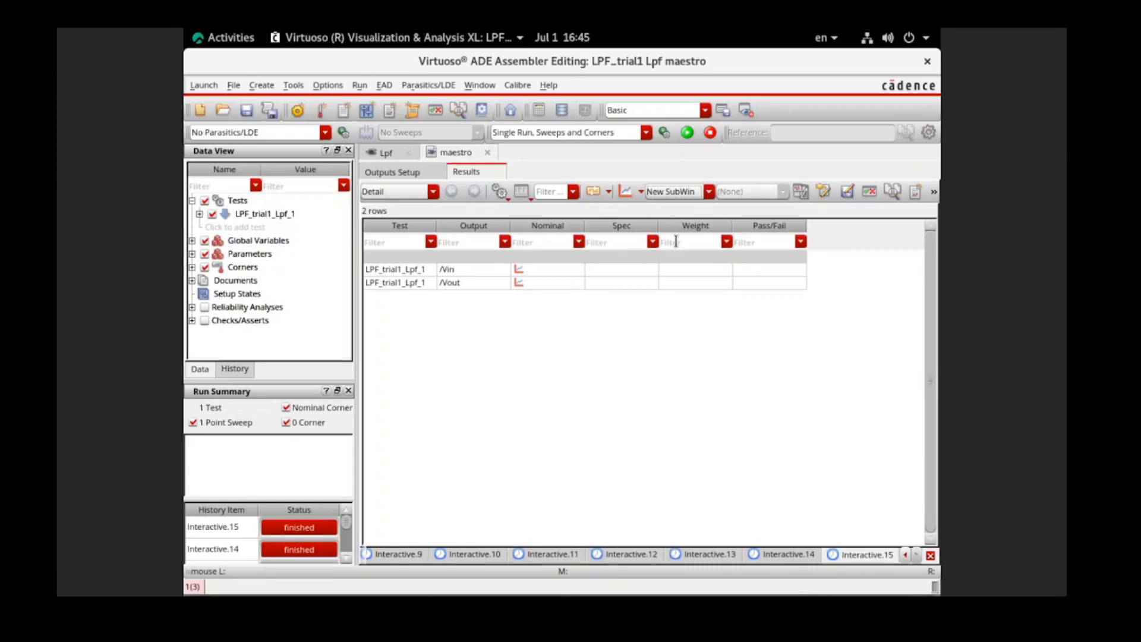
pyautogui.click(572, 273)
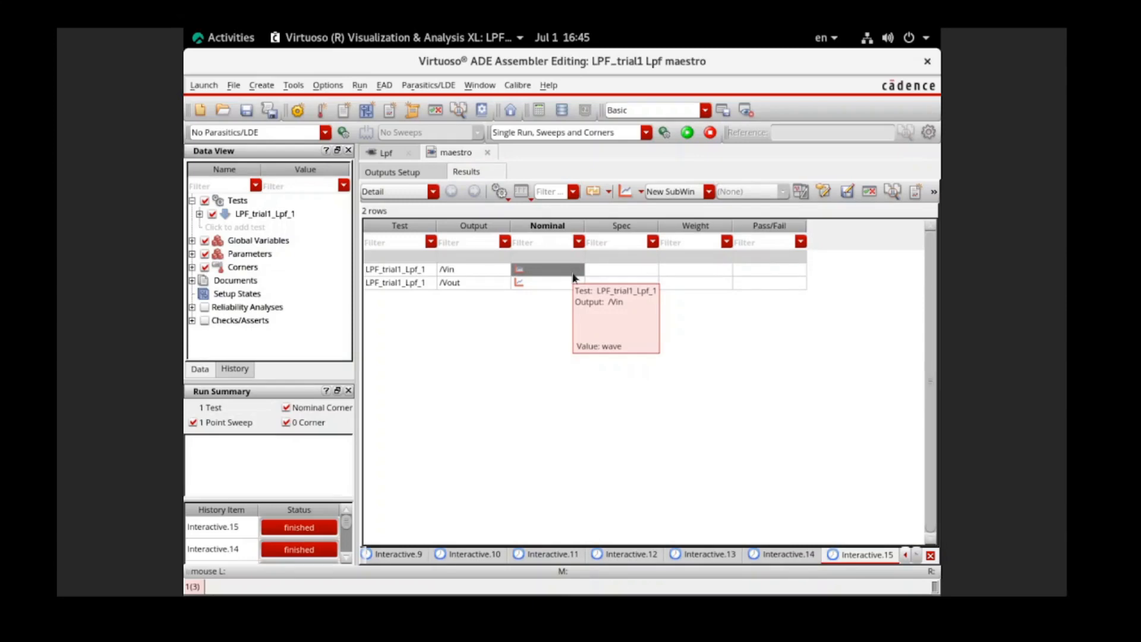
# Check source V0's AC magnitude and amplitude in its object properties on the Lpf schematic
pyautogui.click(383, 153)
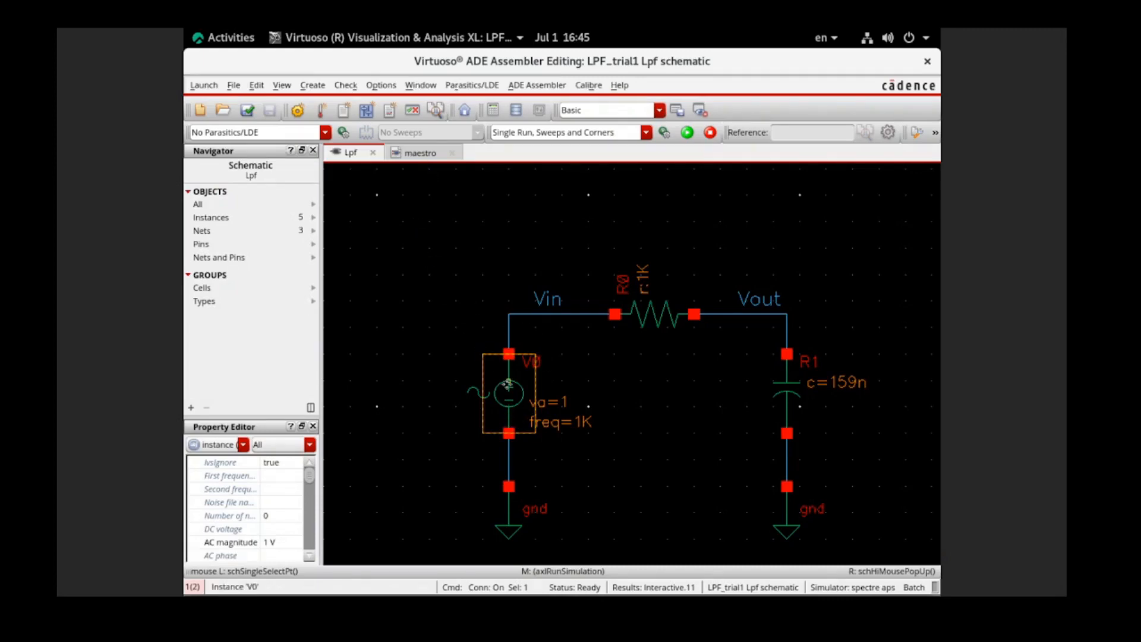
pyautogui.press('q')
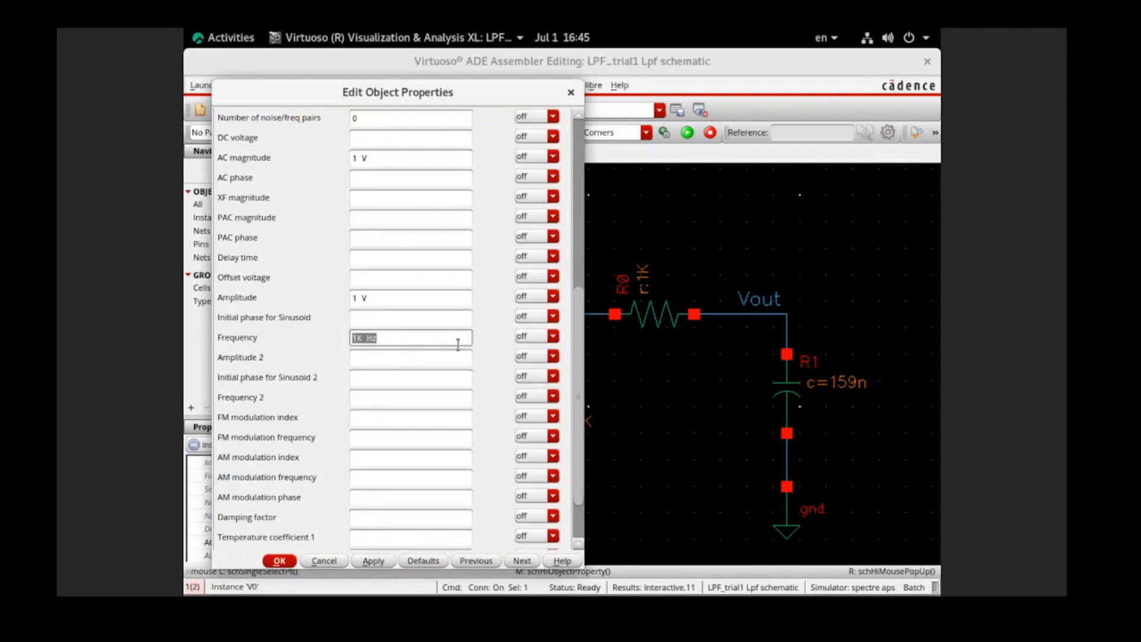
pyautogui.scroll(3, 362, 225)
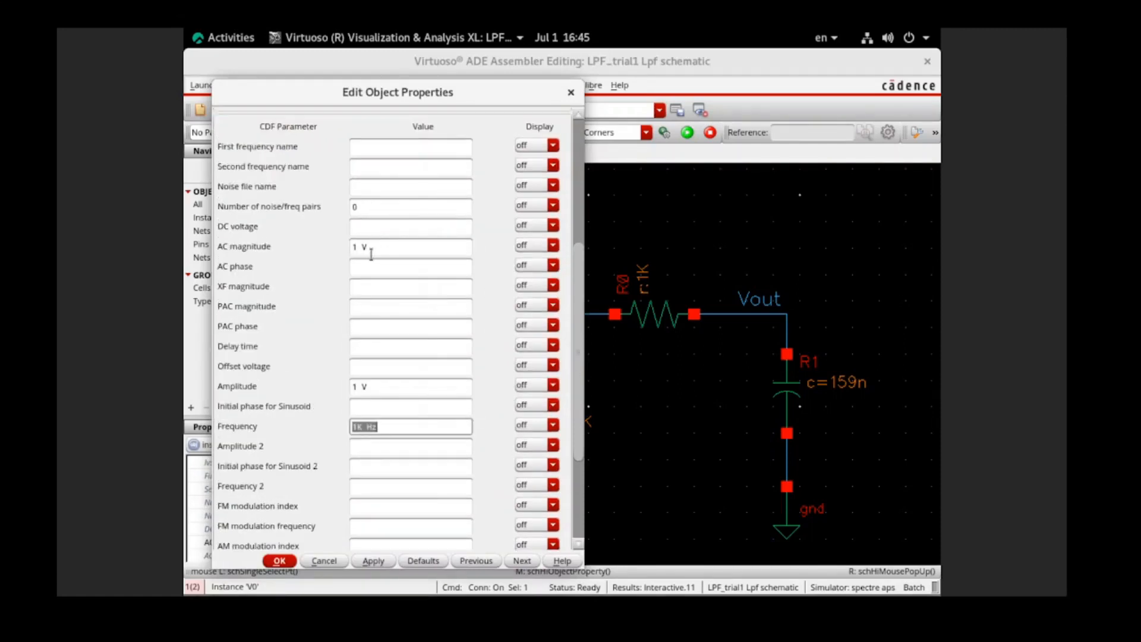
pyautogui.click(359, 247)
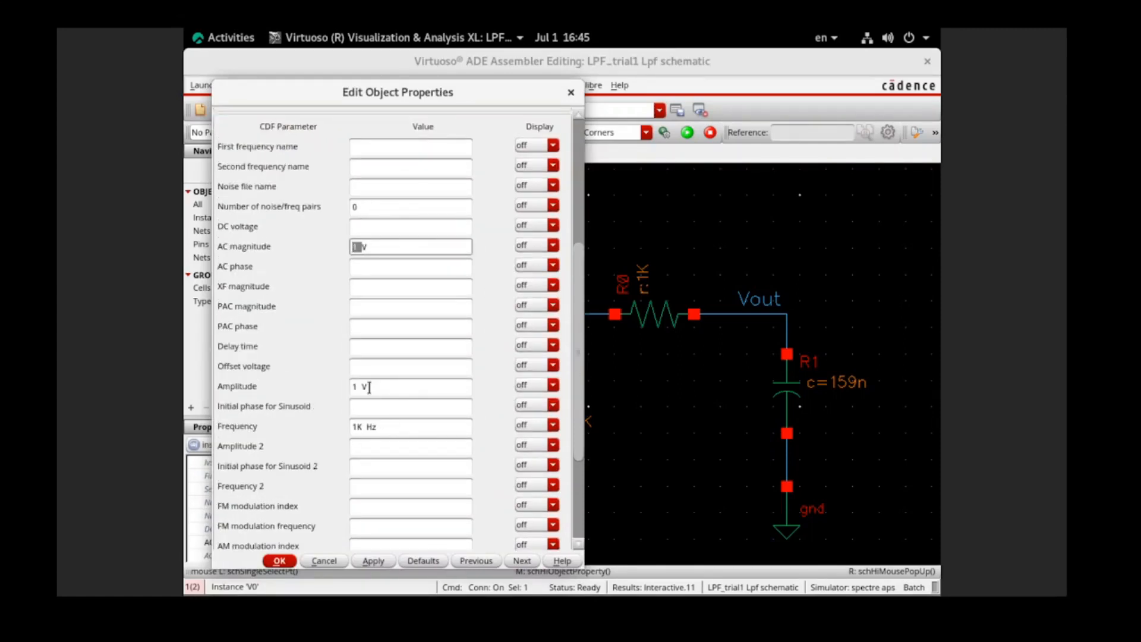
pyautogui.click(279, 562)
# Return to the maestro results and plot Interactive.15's /Vin output in a new subwindow
pyautogui.click(424, 153)
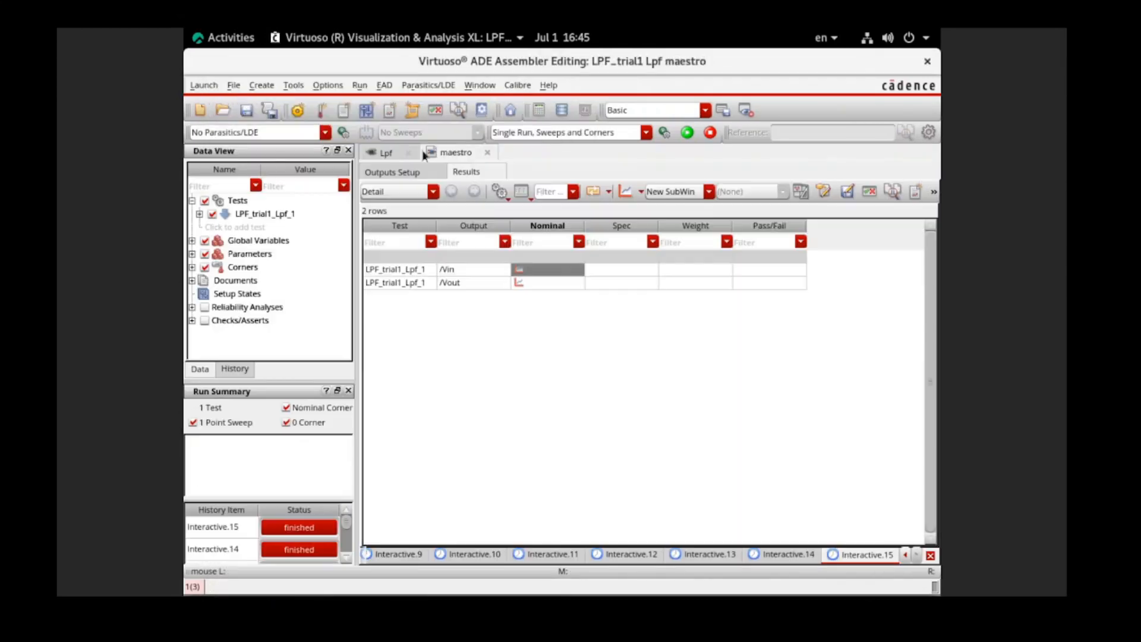
pyautogui.rightClick(522, 277)
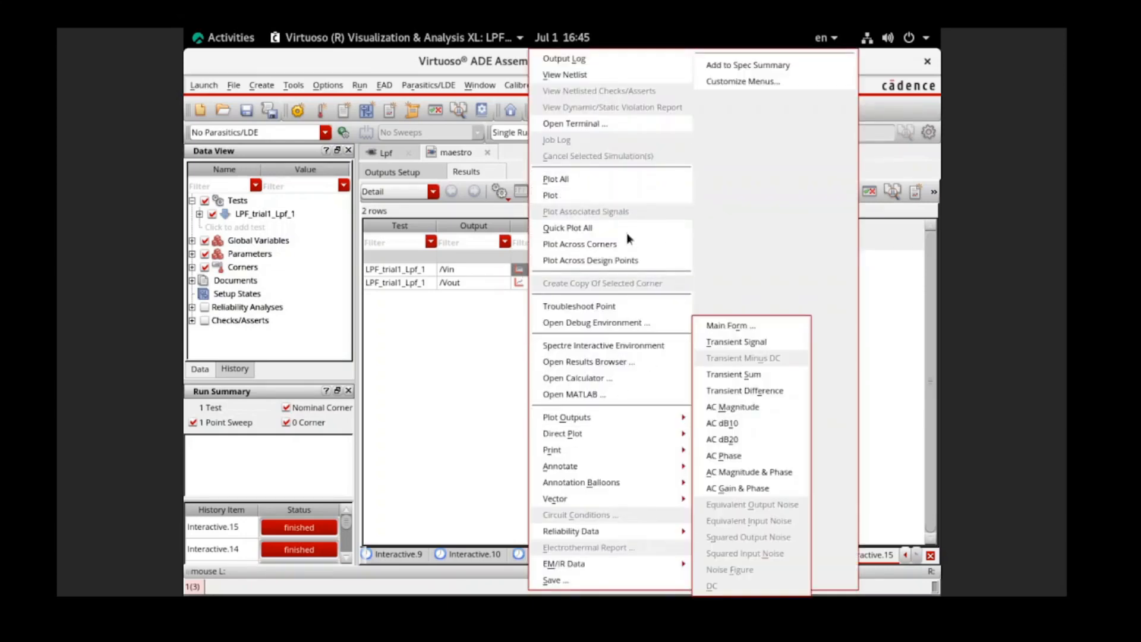
pyautogui.click(616, 196)
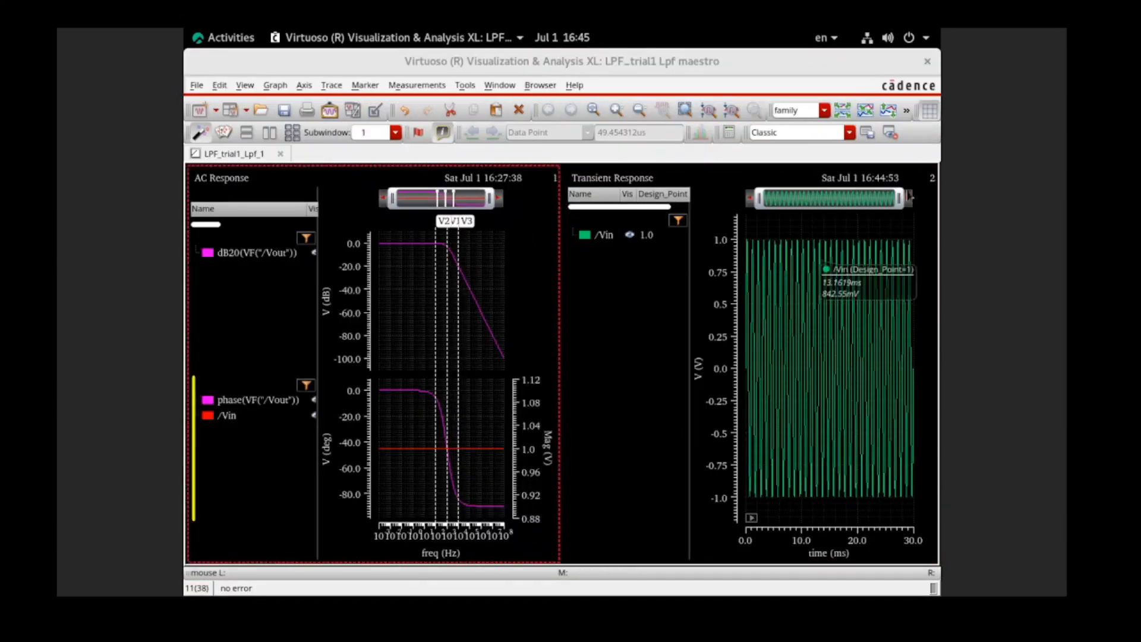
# Narrow the Transient Response to about its first 5.5 ms and delete the /Vin trace from the AC Response subwindow
pyautogui.moveTo(905, 198); pyautogui.dragTo(779, 205)
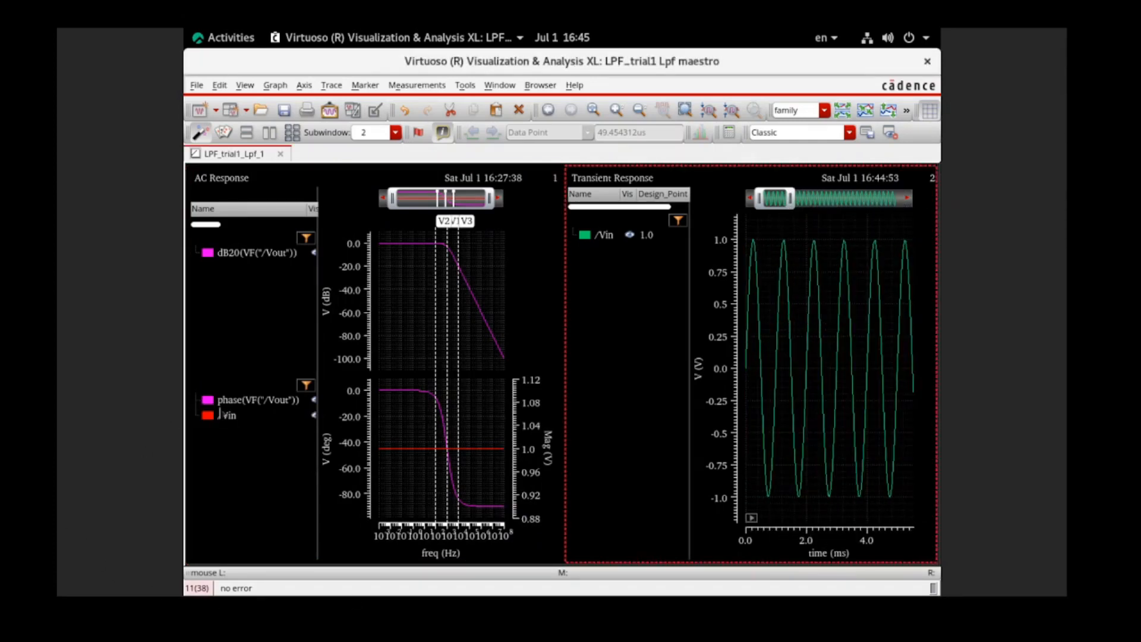
pyautogui.rightClick(226, 418)
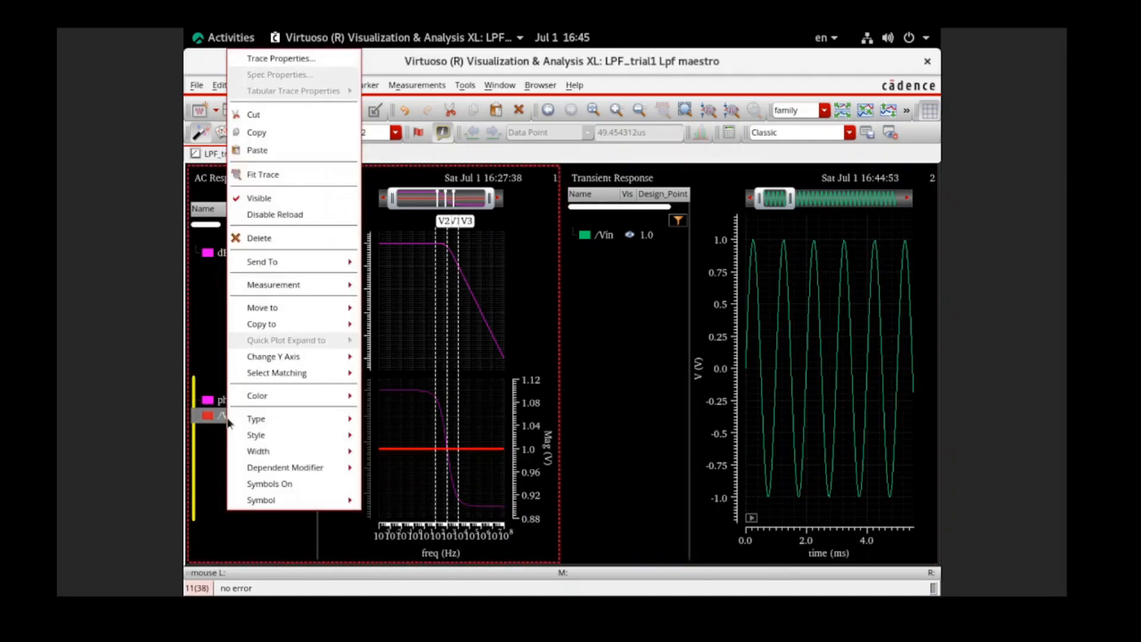
pyautogui.click(287, 239)
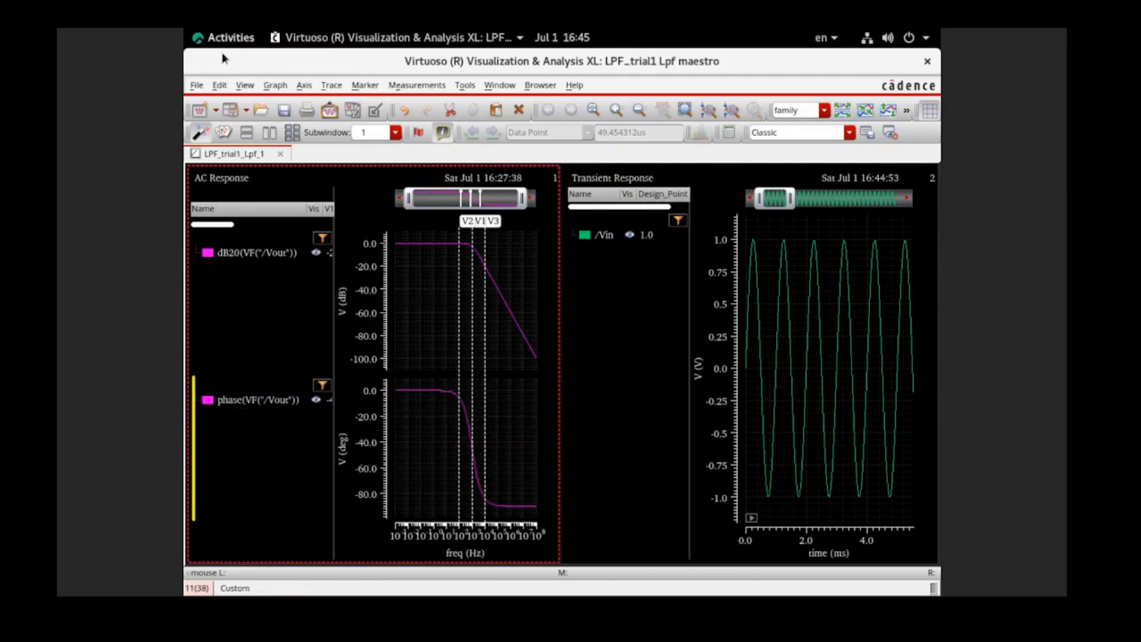
# Return to the maestro results and set the plotting mode to Append
pyautogui.click(224, 39)
pyautogui.click(430, 480)
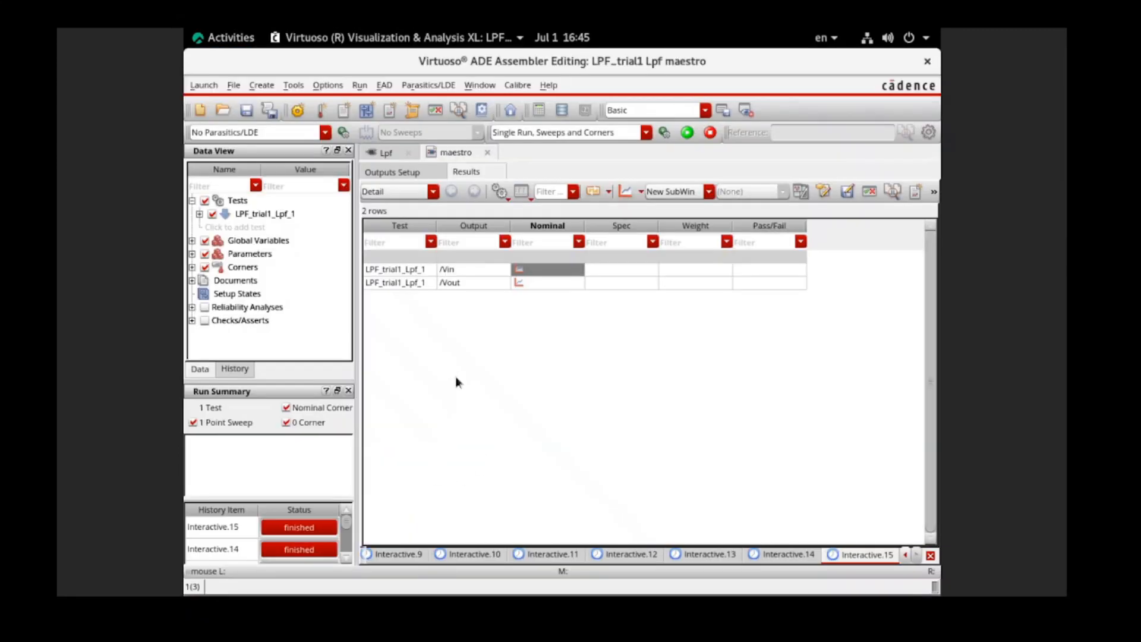
pyautogui.click(654, 193)
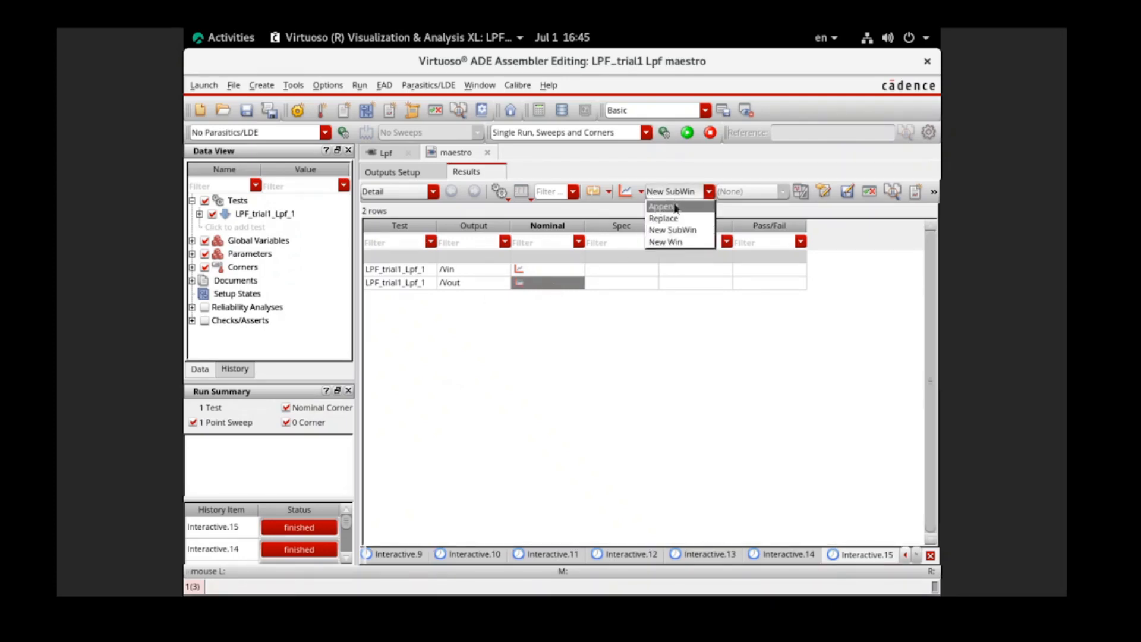
pyautogui.click(679, 208)
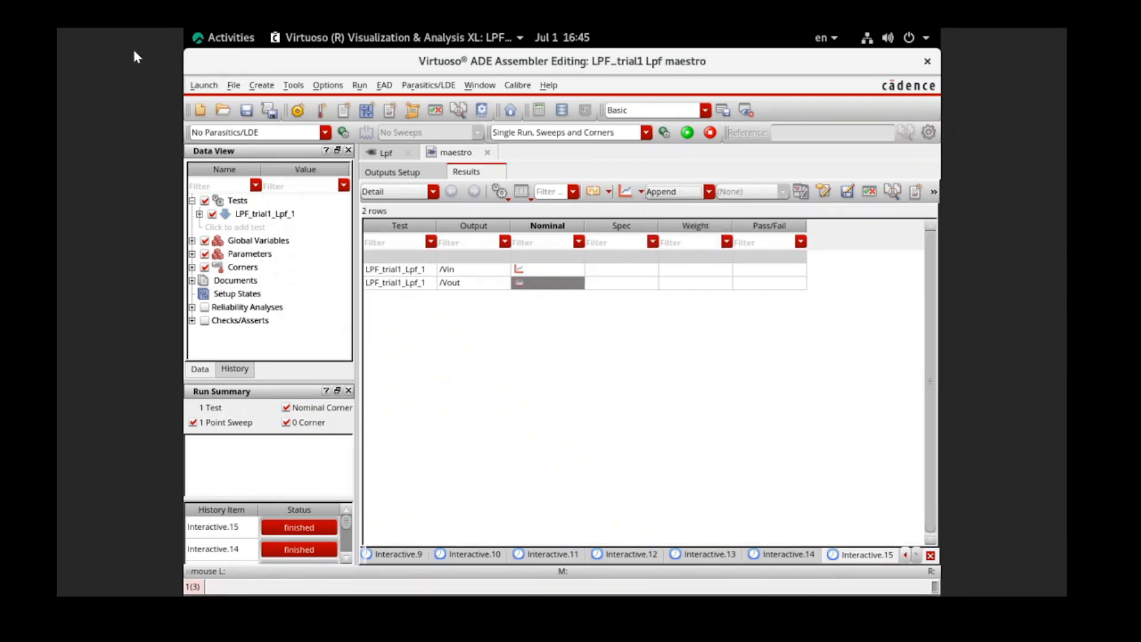
# Make the Transient Response the active subwindow, and append Interactive.15's /Vout output from the maestro results to it
pyautogui.click(217, 38)
pyautogui.click(758, 472)
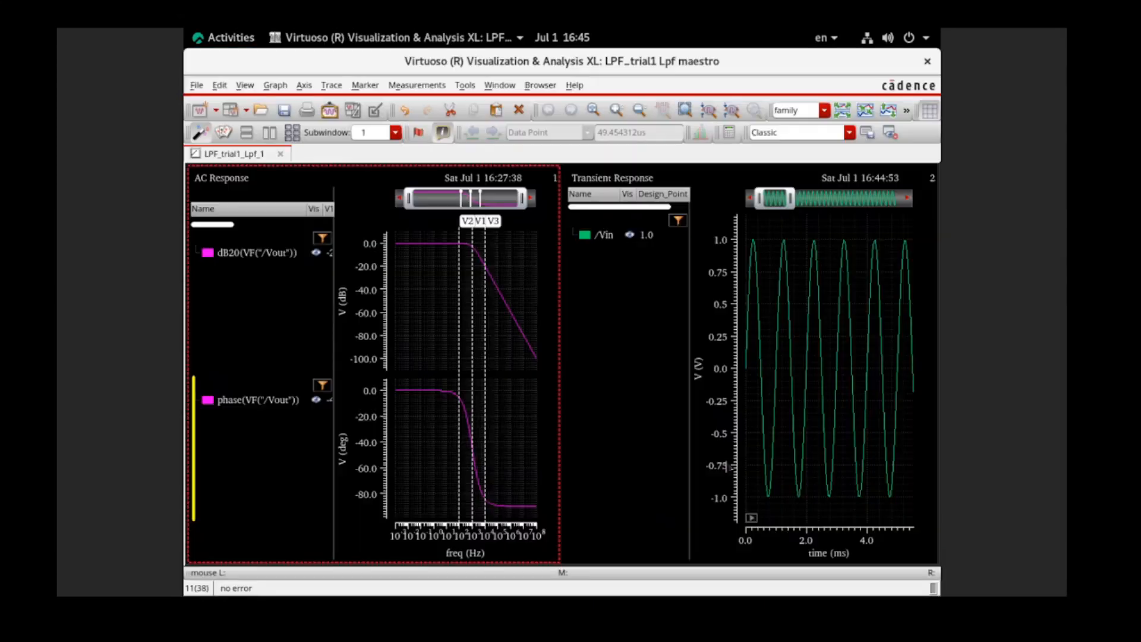
pyautogui.click(660, 310)
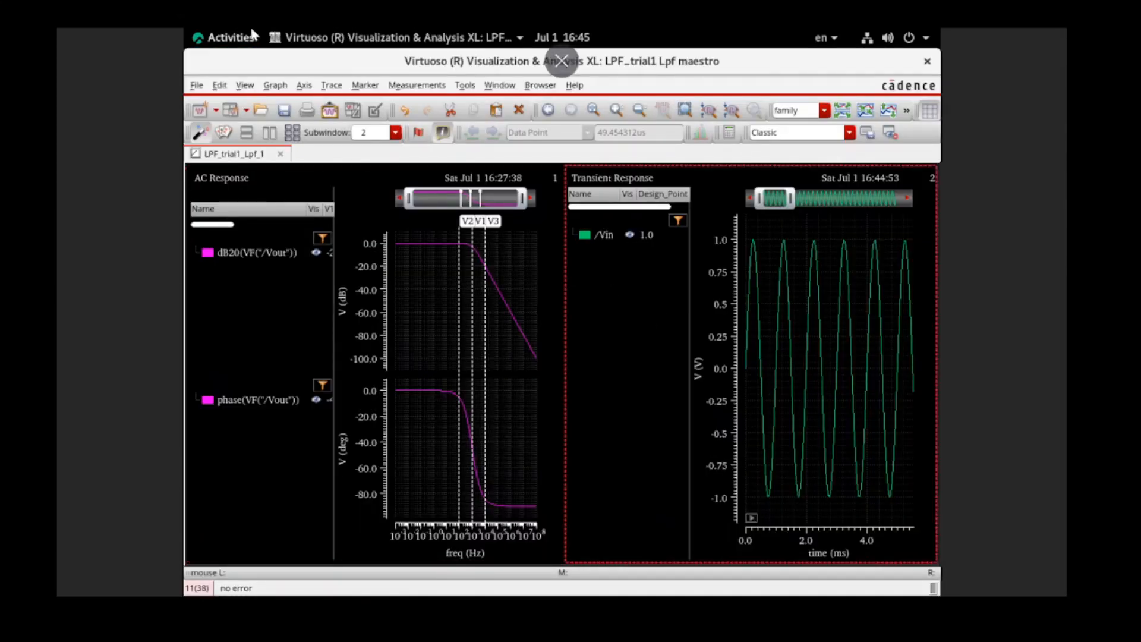
pyautogui.click(245, 41)
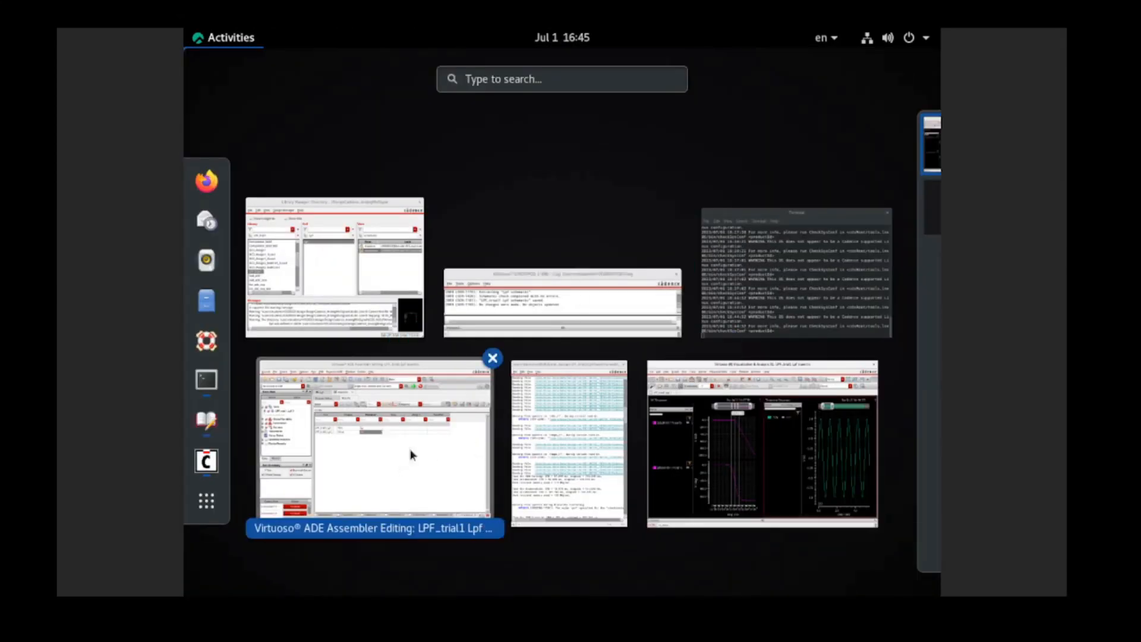
pyautogui.click(404, 467)
pyautogui.rightClick(560, 289)
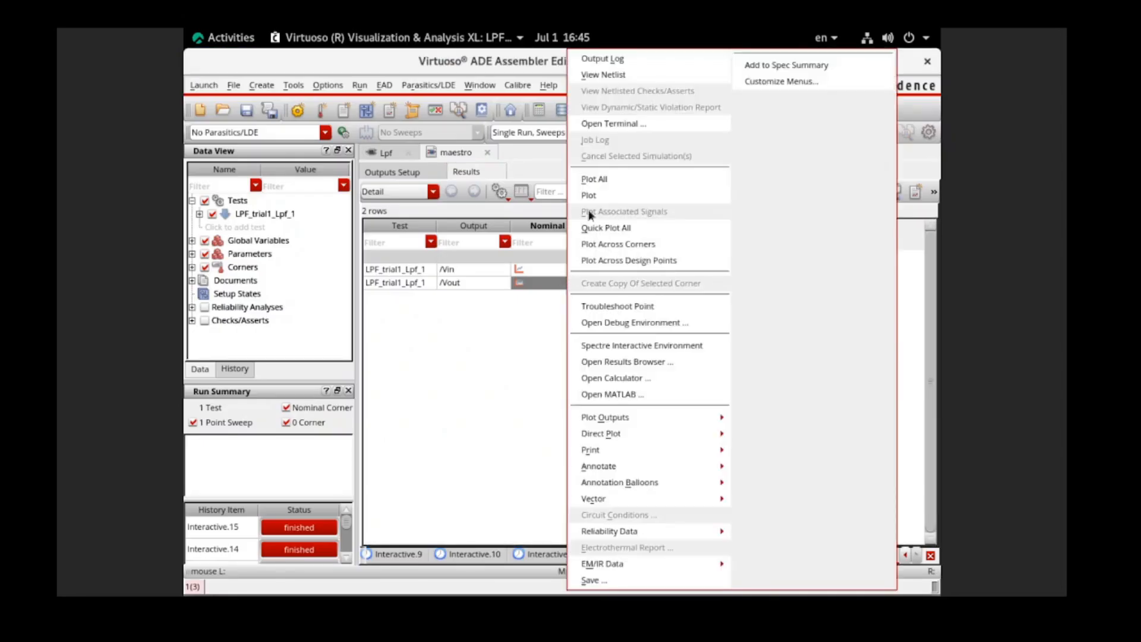
pyautogui.click(593, 195)
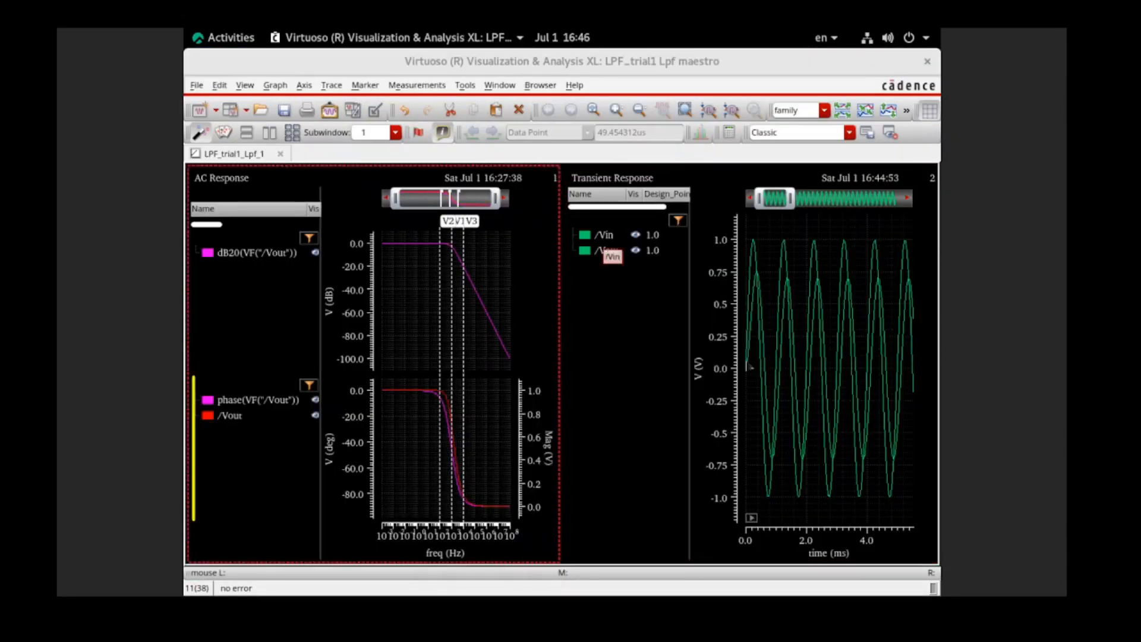
# Recolor the /Vout trace in the Transient Response magenta
pyautogui.rightClick(598, 251)
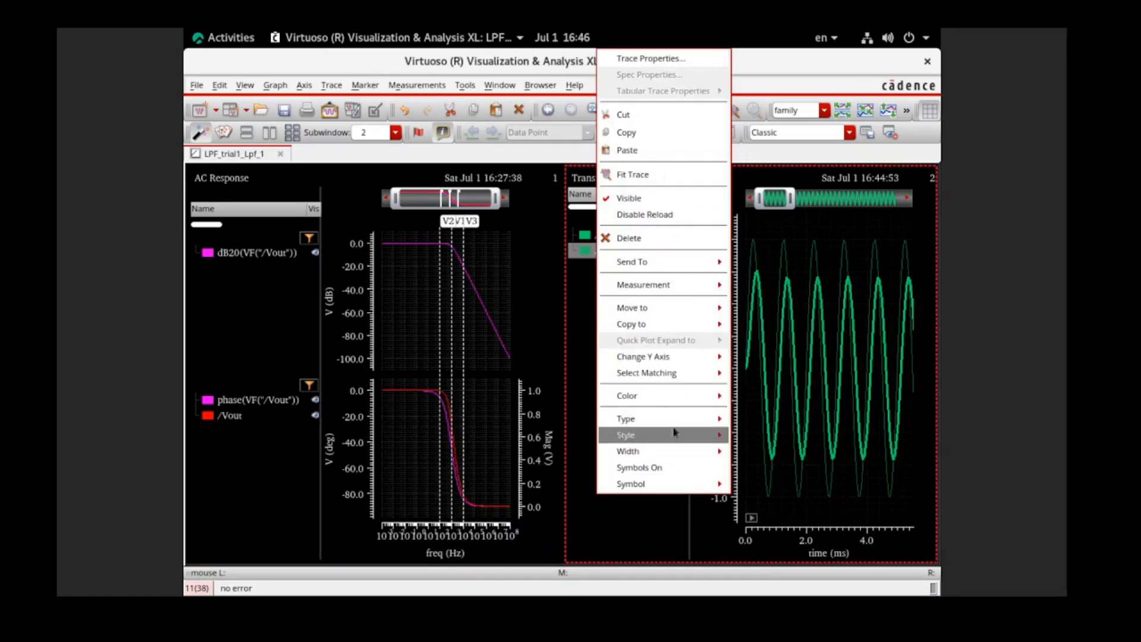
pyautogui.moveTo(682, 398)
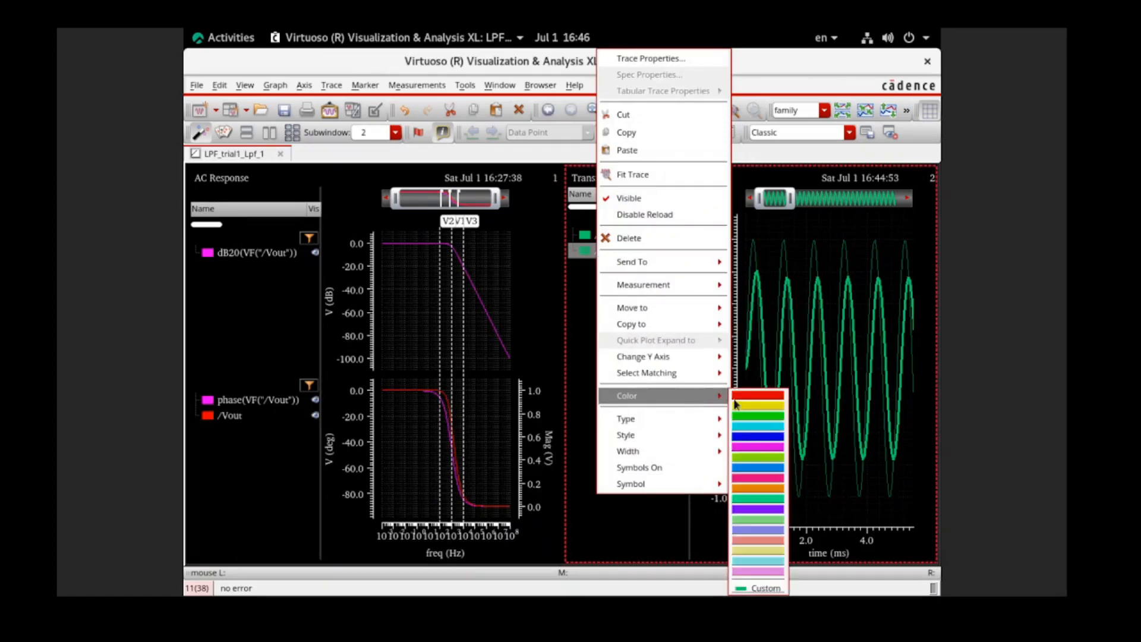
pyautogui.click(766, 448)
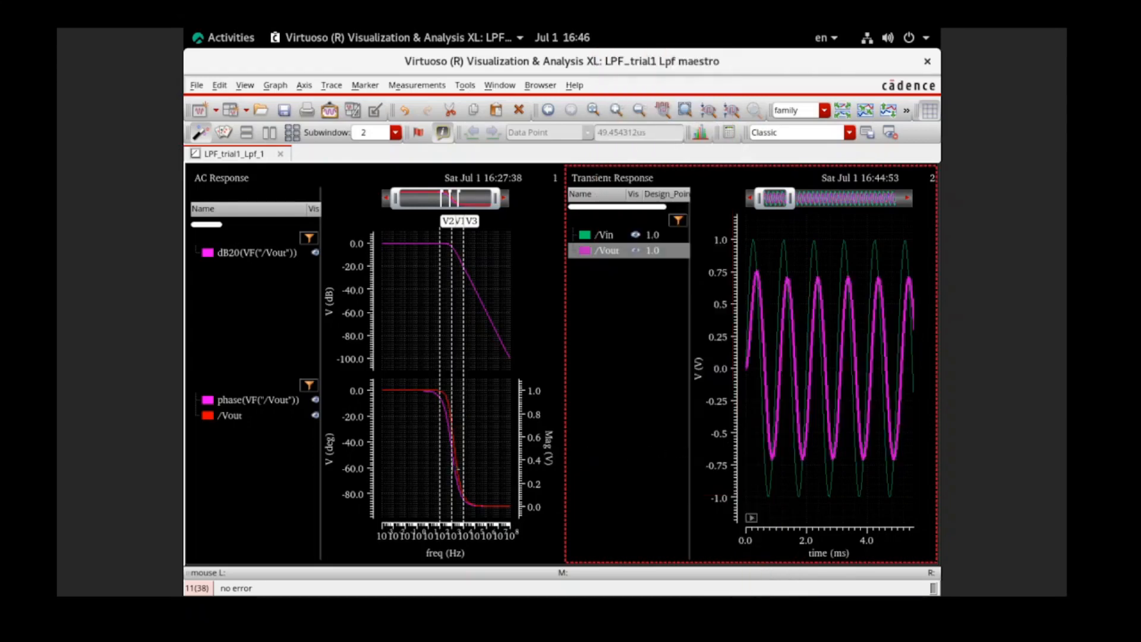
# Recolor the /Vout trace in the Transient Response blue and delete the /Vout trace from the AC Response subwindow
pyautogui.rightClick(598, 252)
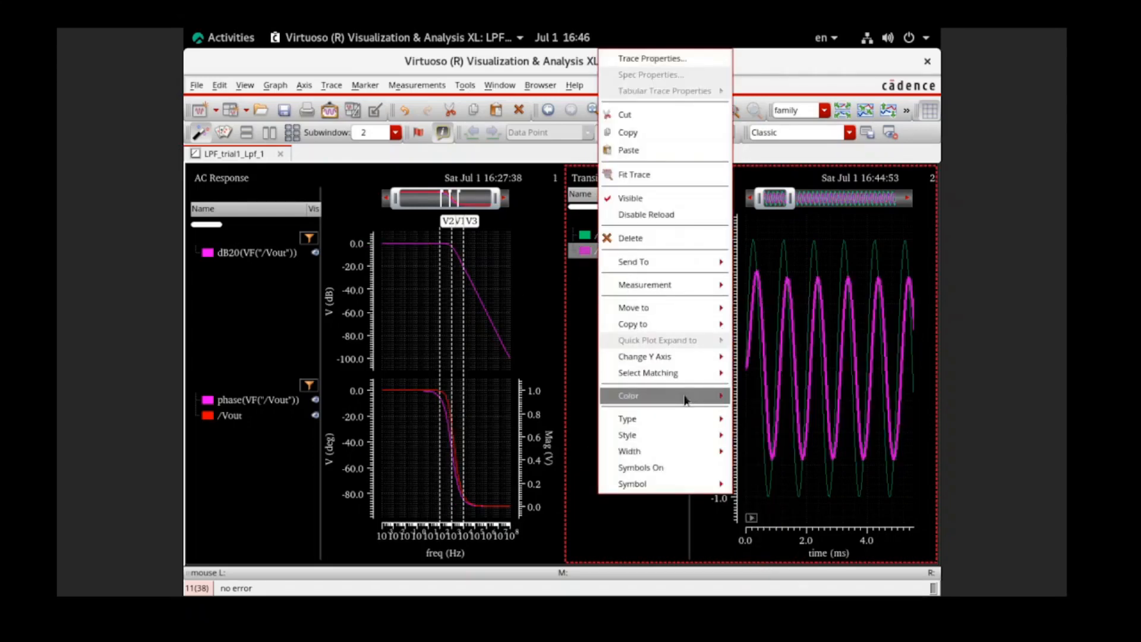
pyautogui.moveTo(687, 400)
pyautogui.click(765, 443)
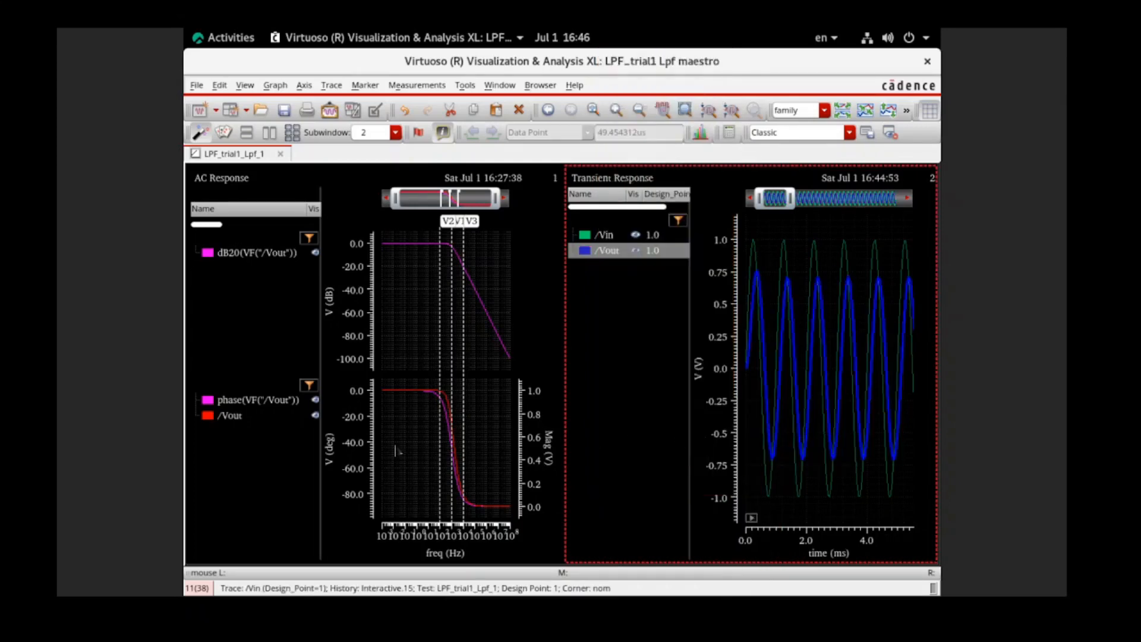
pyautogui.rightClick(248, 416)
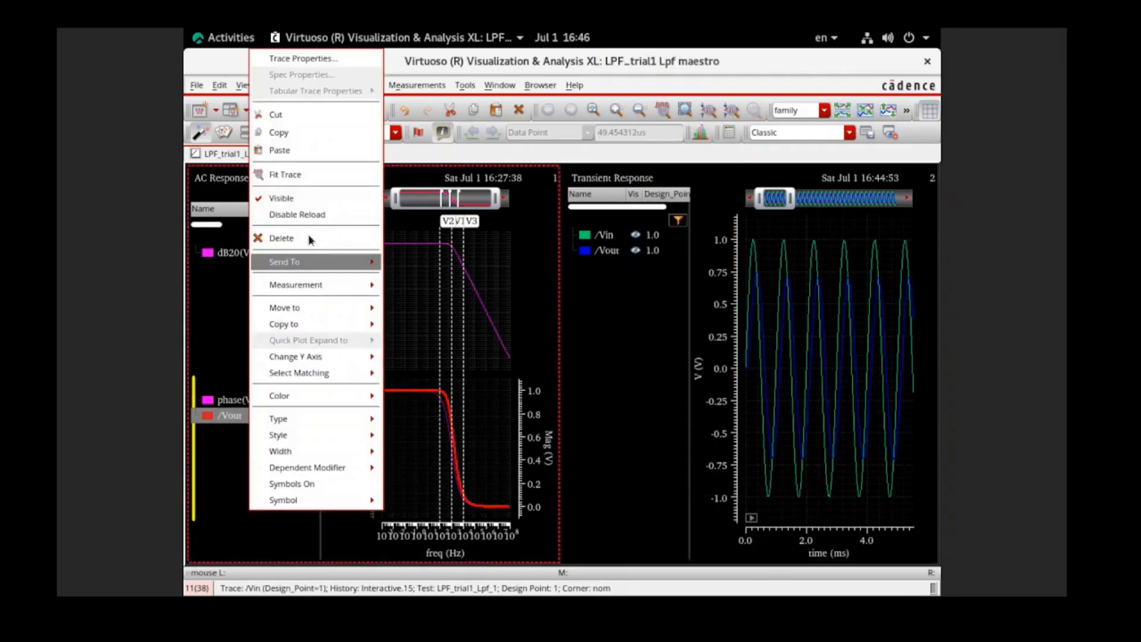
pyautogui.click(315, 239)
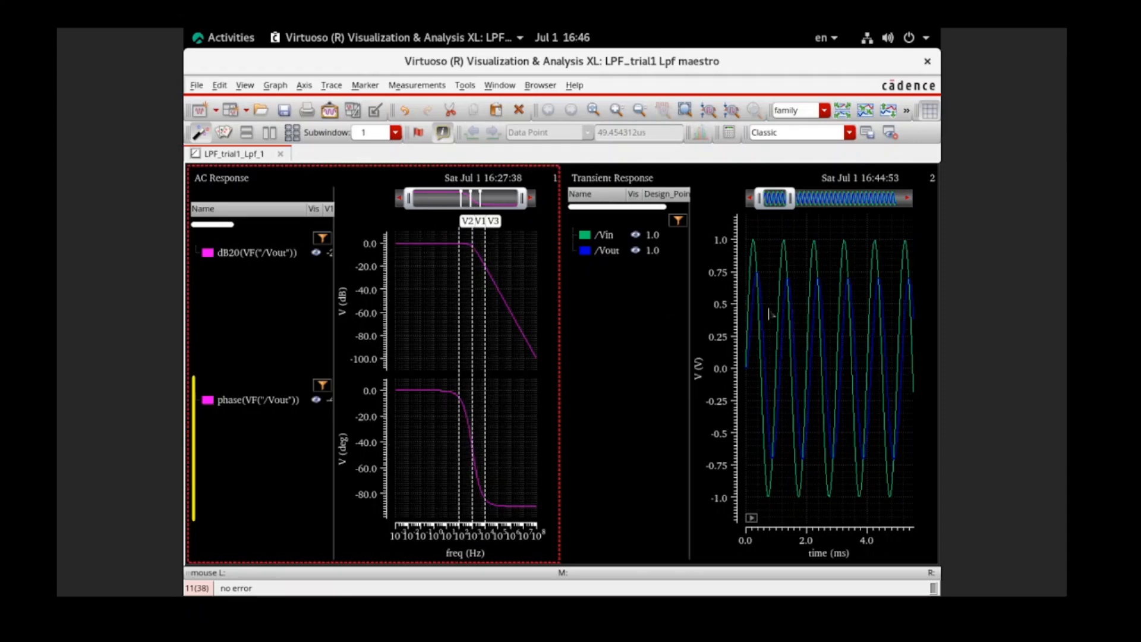
# Place a vertical marker in the Transient Response at about 122 µs
pyautogui.click(624, 250)
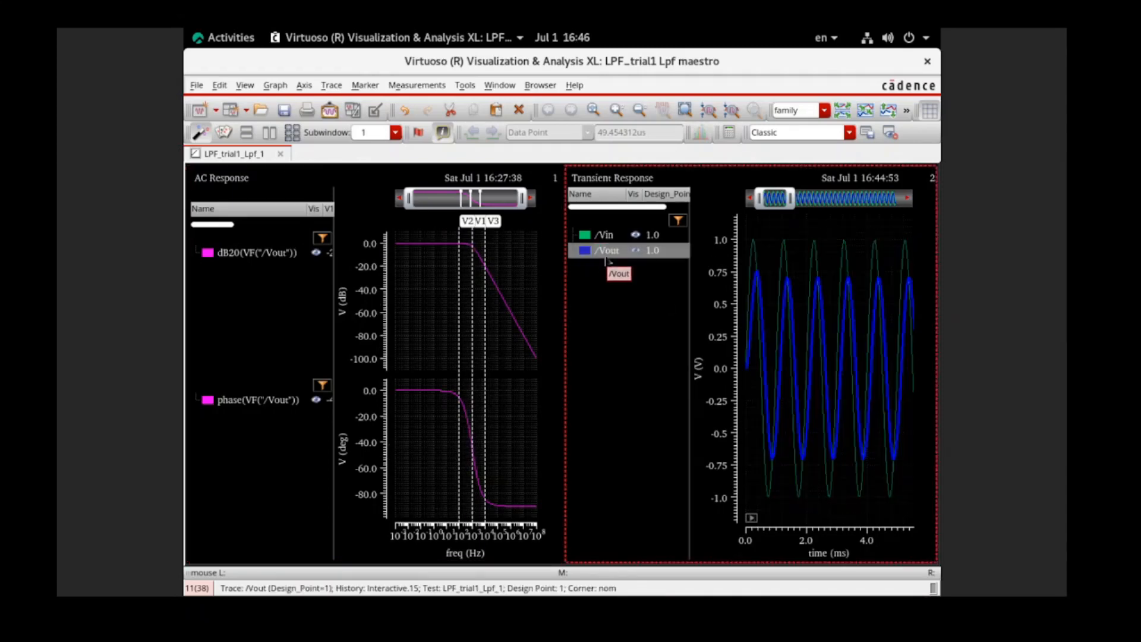
pyautogui.click(752, 398)
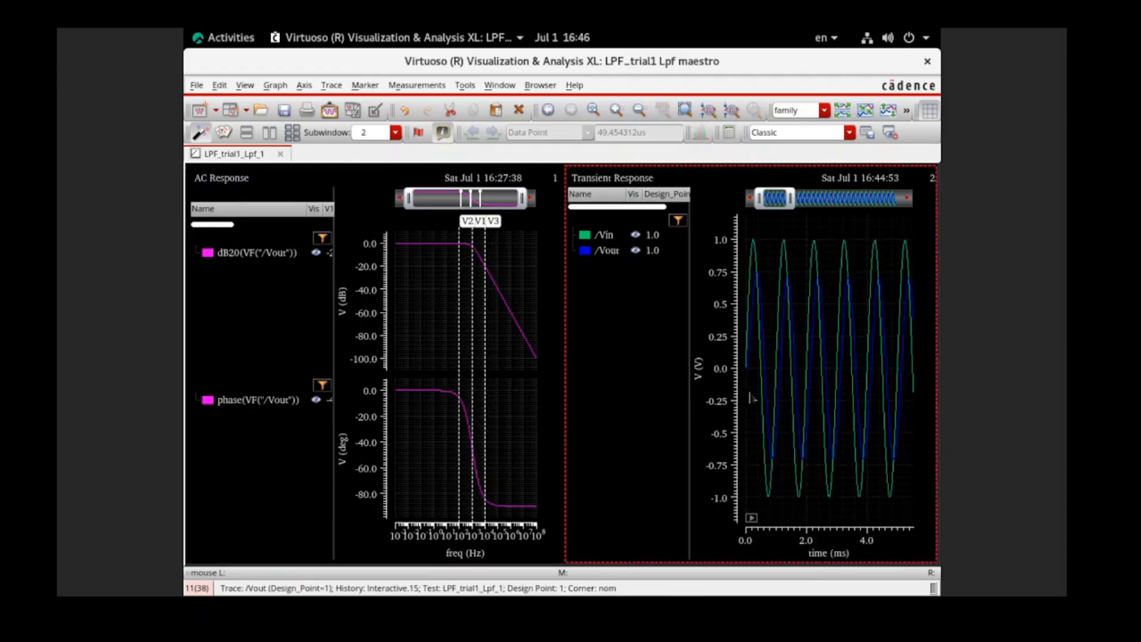
pyautogui.press('v')
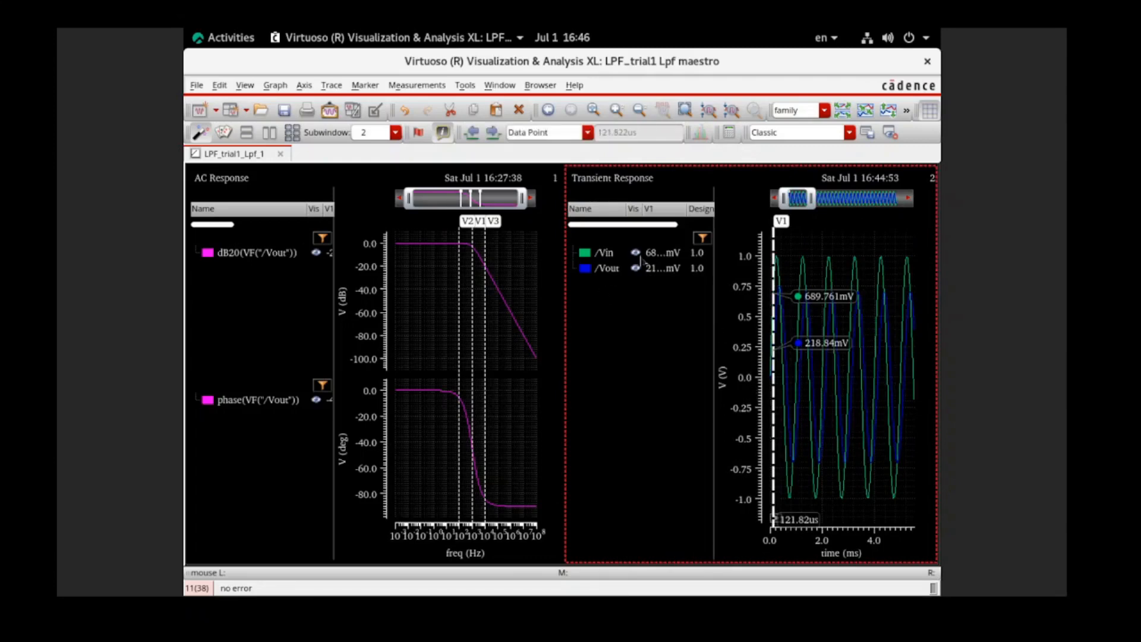
# Hide the transient /Vin trace and move the vertical marker to about 340 µs to read /Vout near its first peak
pyautogui.click(636, 254)
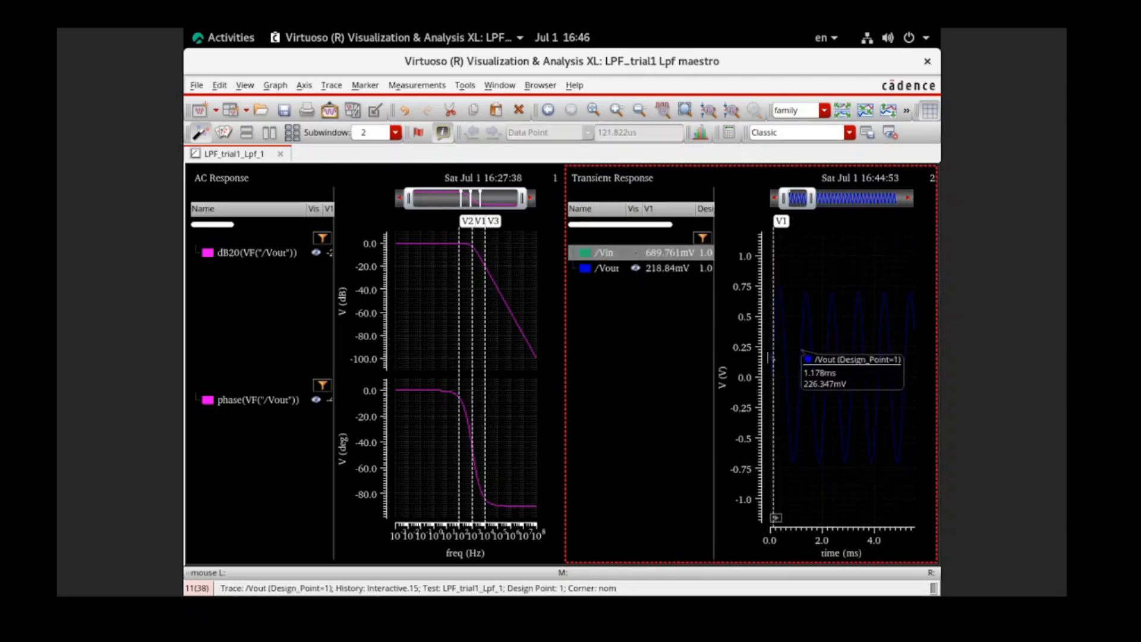
pyautogui.click(618, 271)
pyautogui.click(773, 384)
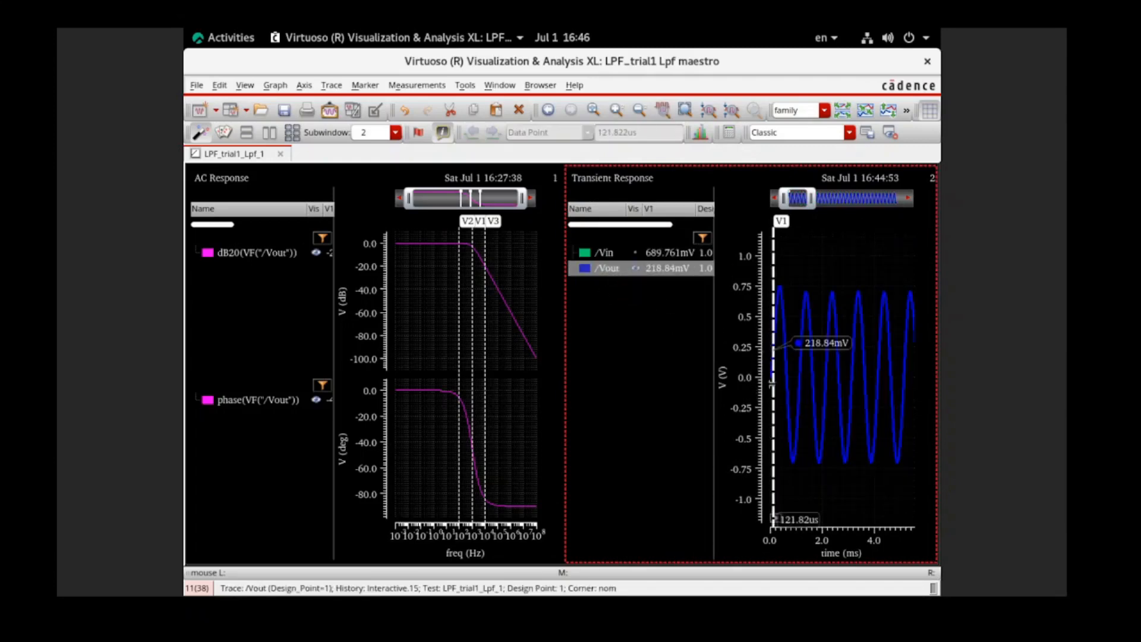
pyautogui.moveTo(773, 392); pyautogui.dragTo(779, 394)
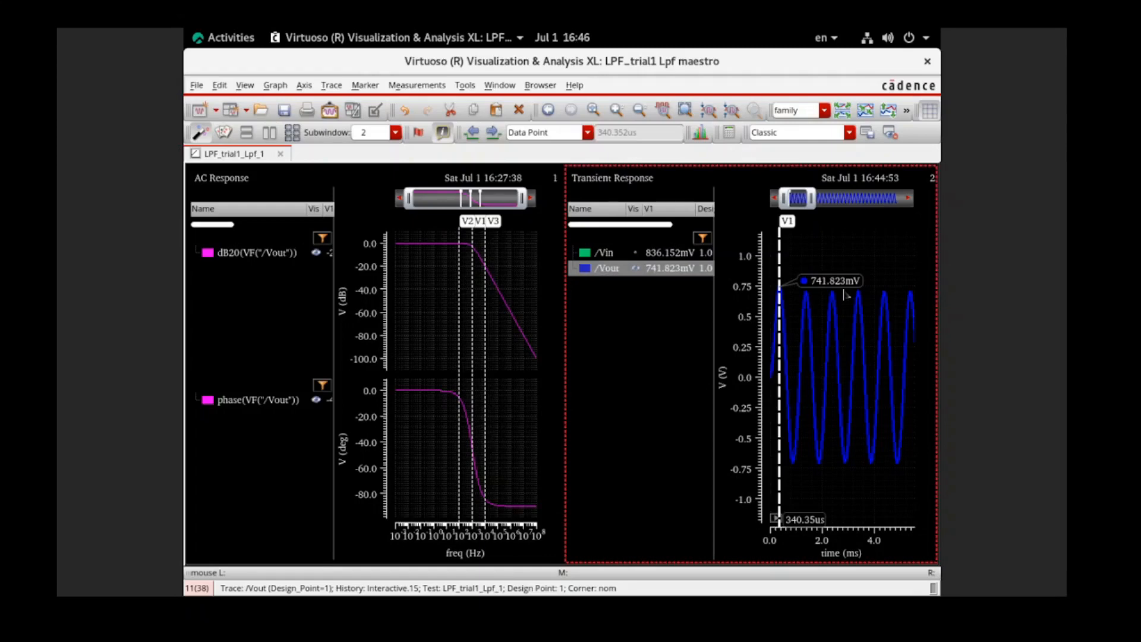
# Show the transient /Vin trace again, select both /Vin and /Vout, and move the vertical marker to about 2.01 ms
pyautogui.click(636, 261)
pyautogui.click(635, 268)
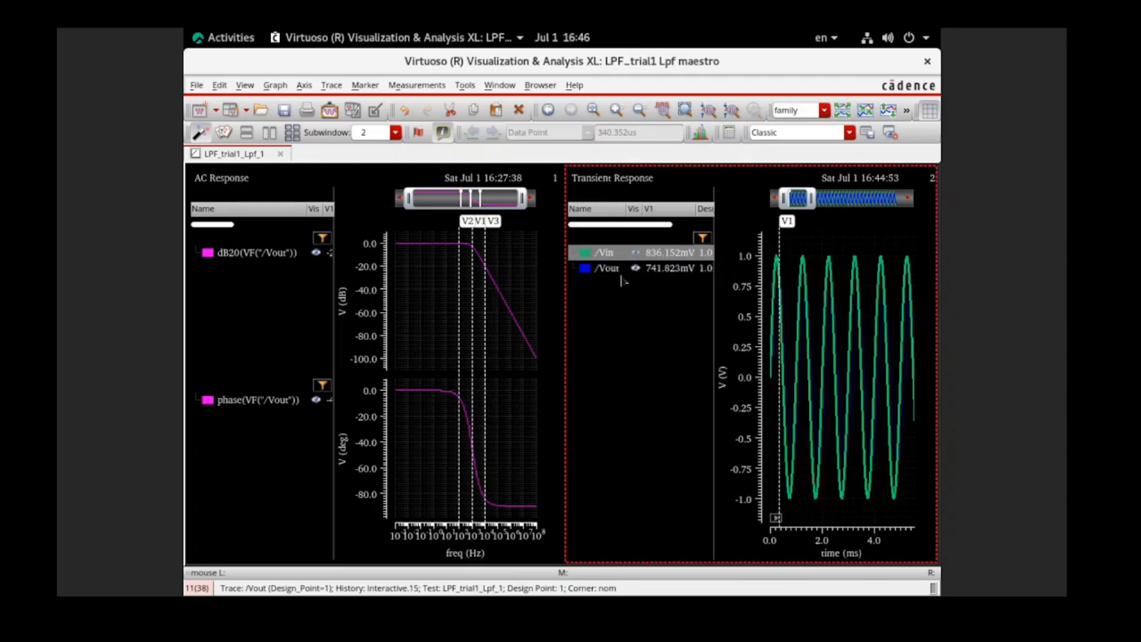
pyautogui.keyDown('ctrl'); pyautogui.click(605, 256); pyautogui.keyUp('ctrl')
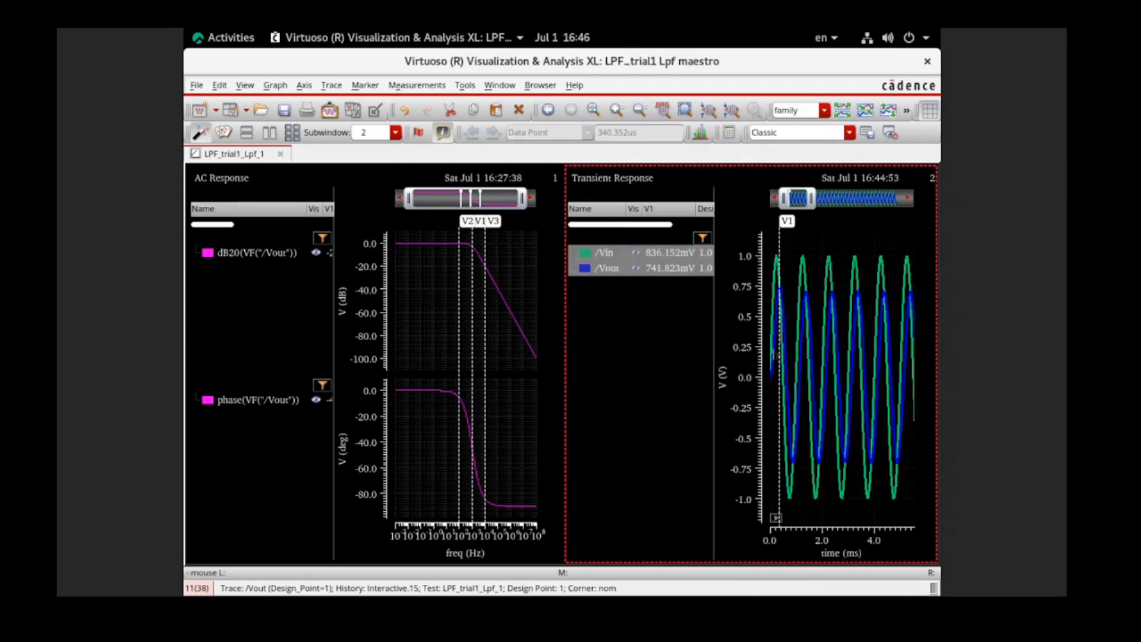
pyautogui.click(780, 296)
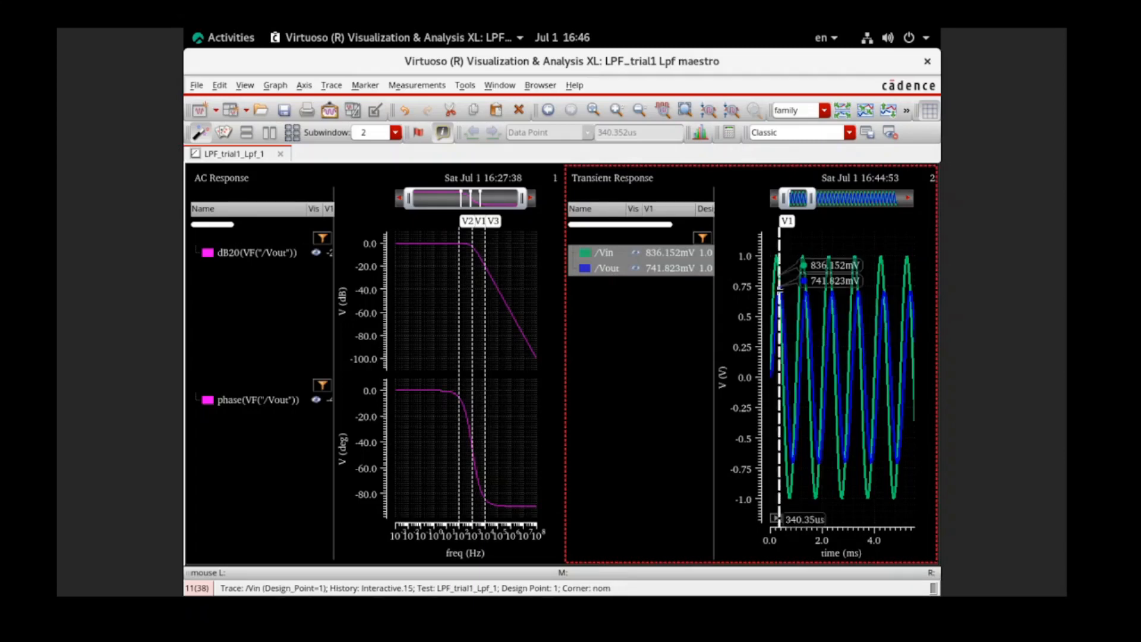
pyautogui.moveTo(780, 335); pyautogui.dragTo(823, 335)
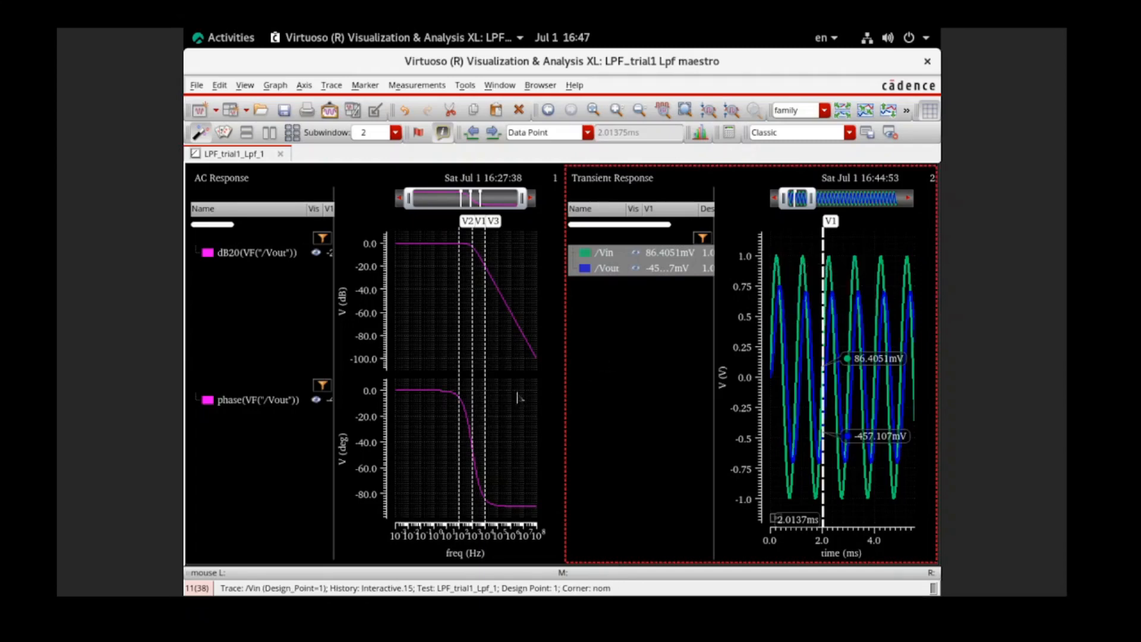
# Check the magnitude and phase at the 1 kHz marker in the AC Response and return to the Transient Response
pyautogui.click(473, 474)
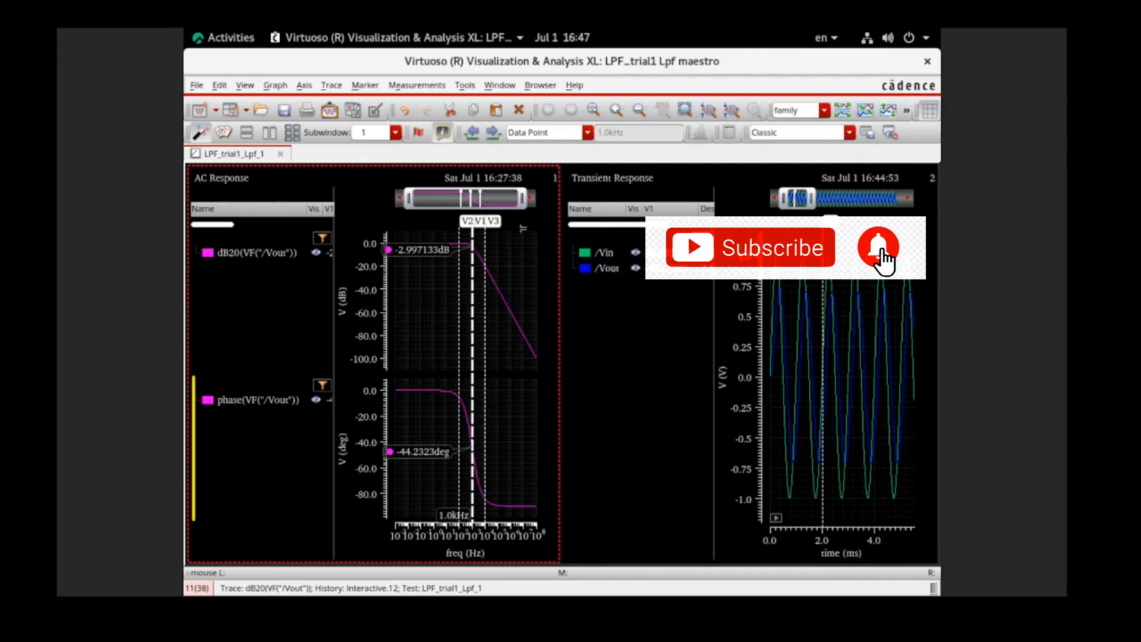
pyautogui.click(630, 321)
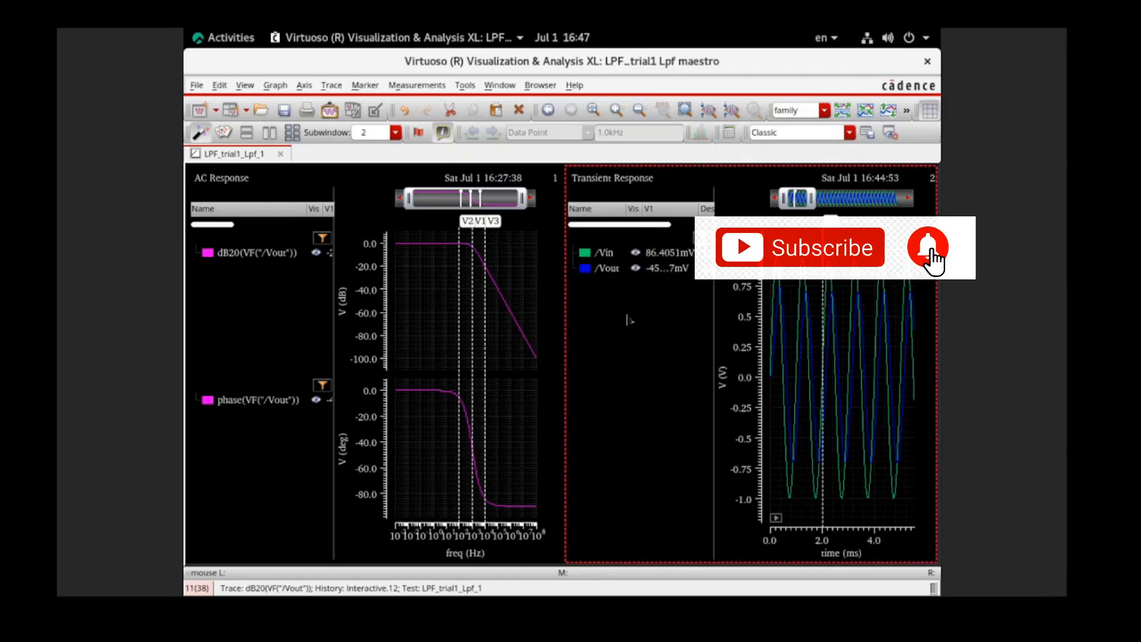